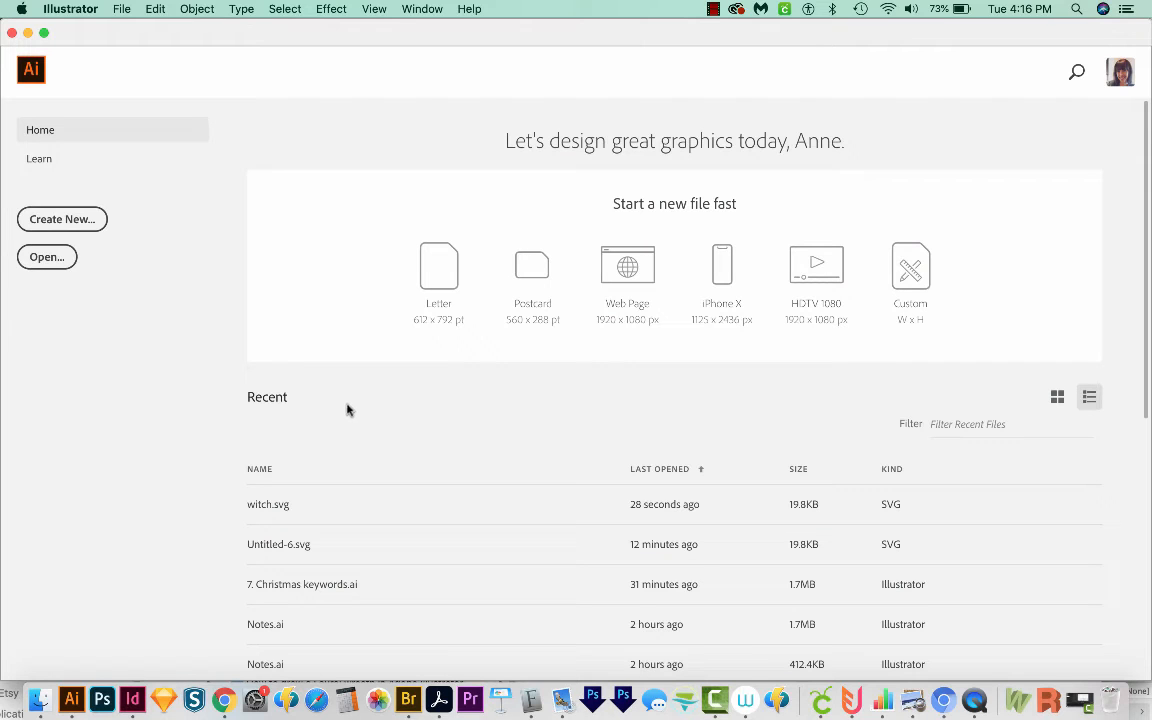
Step: Create a new Letter-size print document, 612 x 792 pt
{"action": "left_click", "coordinate": [62, 220]}
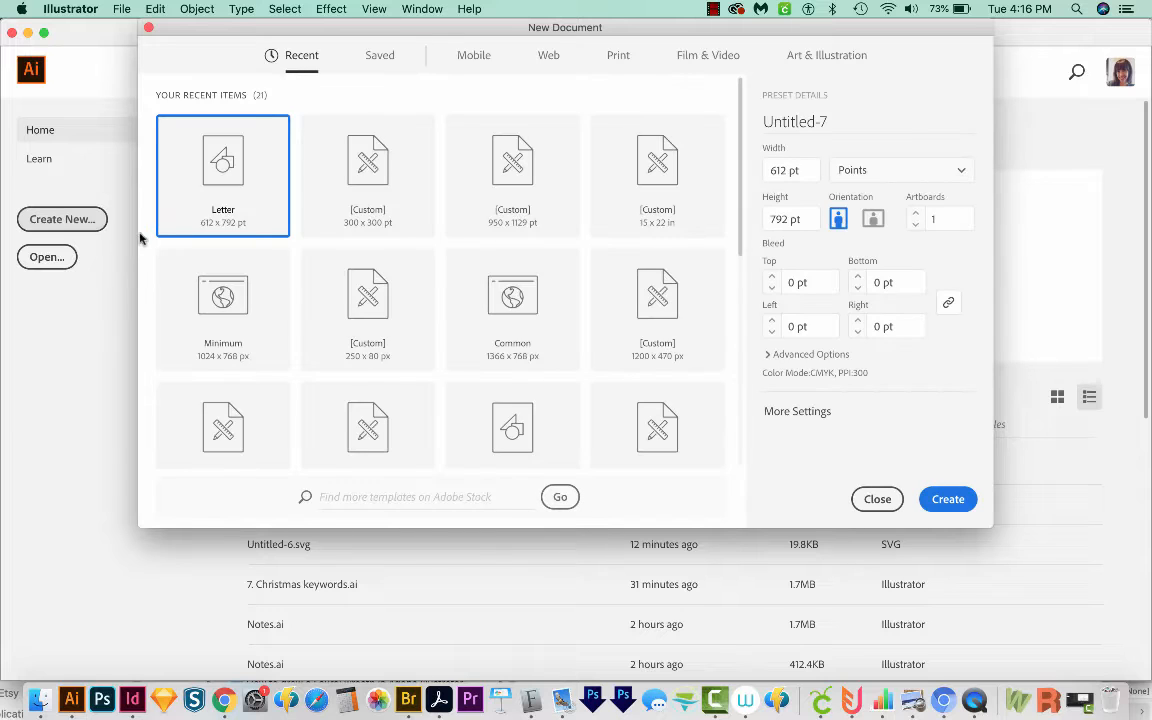
{"action": "left_click", "coordinate": [624, 57]}
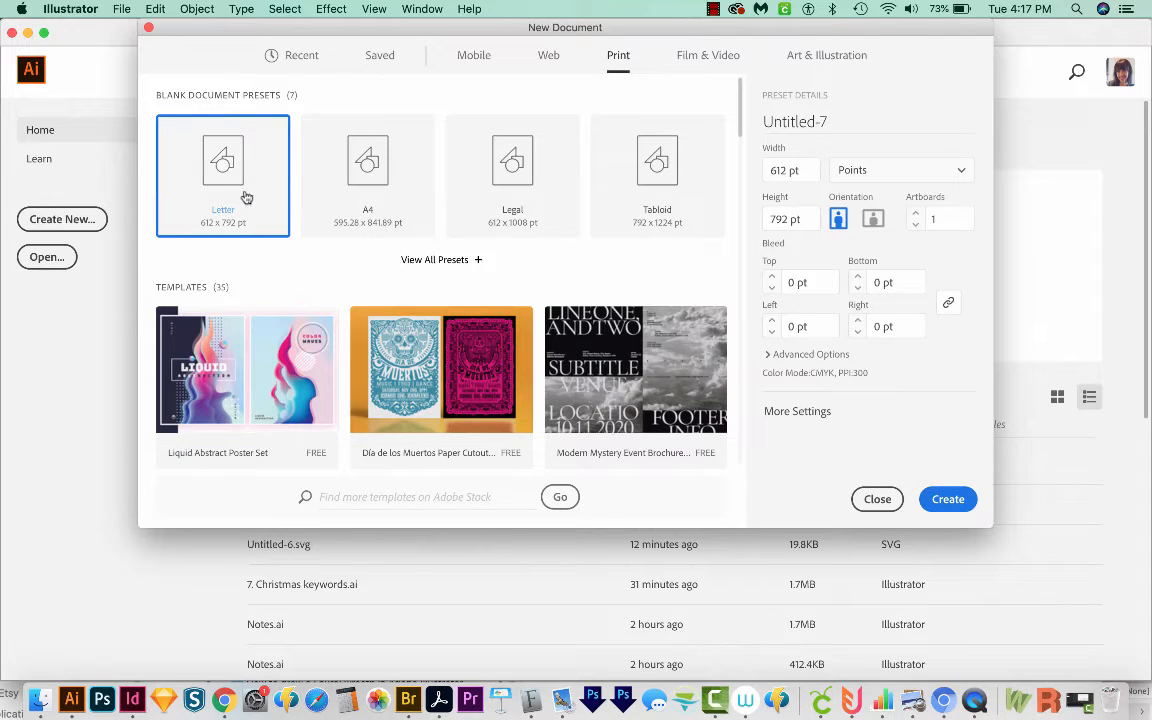
{"action": "left_click", "coordinate": [948, 499]}
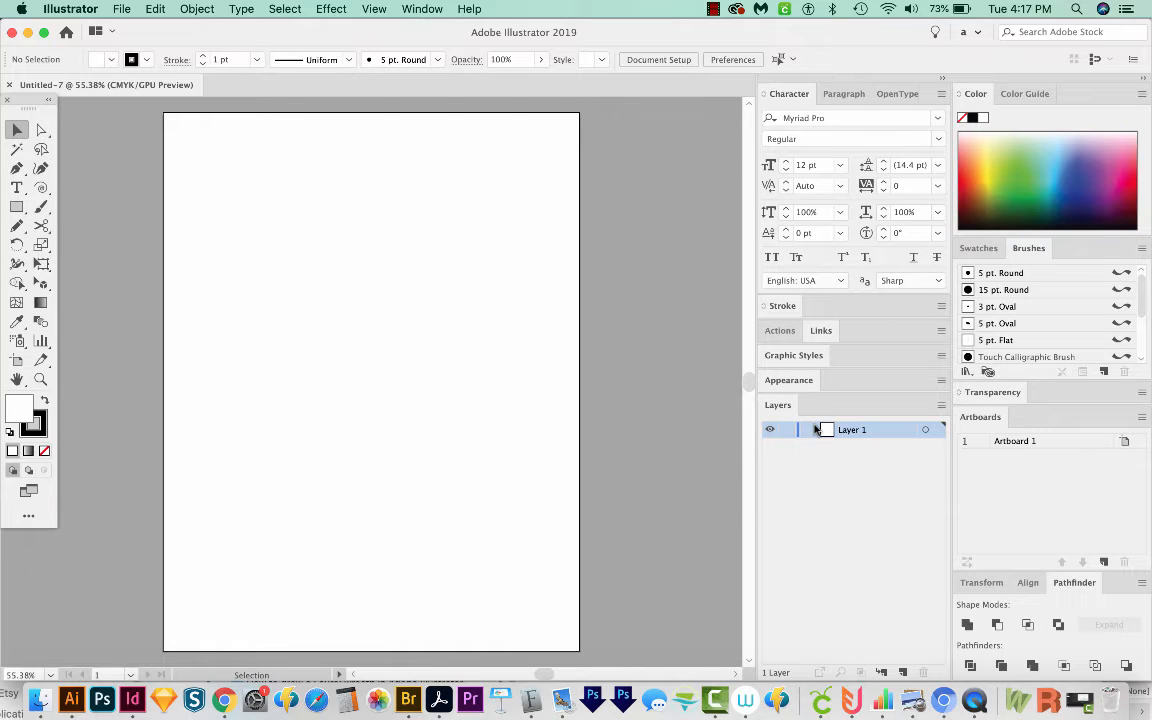
Step: Draw a tall ellipse in the page's upper half and set its stroke weight to 13 pt
{"action": "key", "text": "l"}
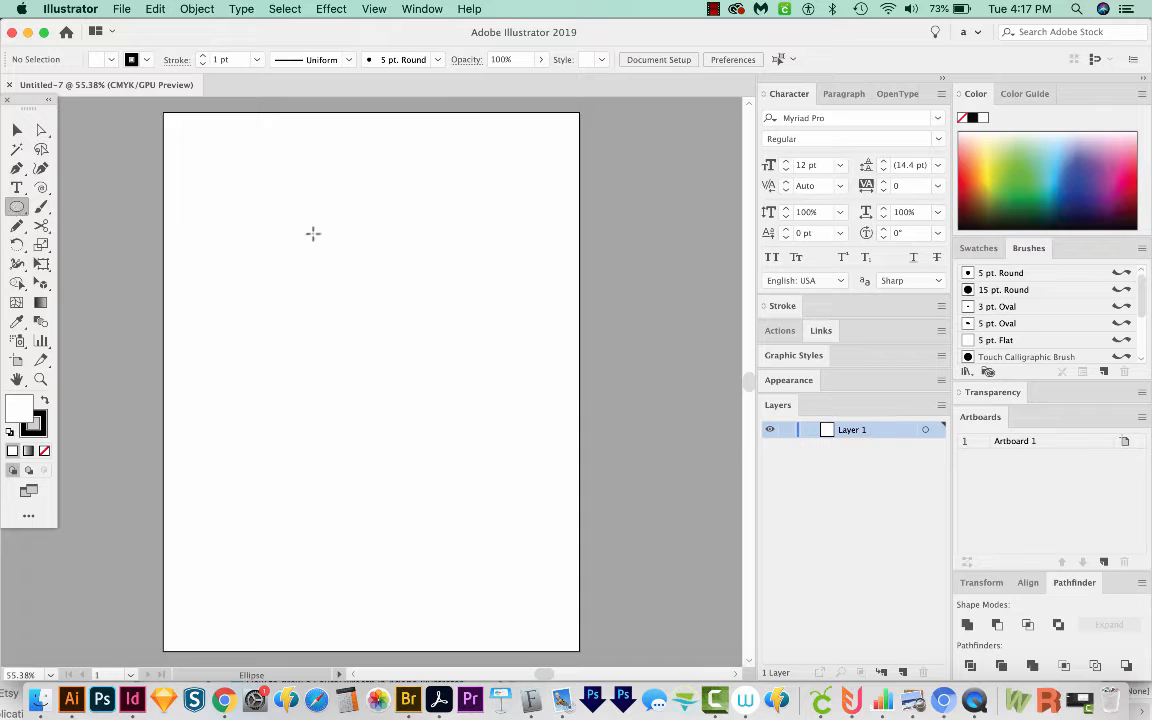
{"action": "left_click_drag", "start_coordinate": [288, 228], "coordinate": [418, 414]}
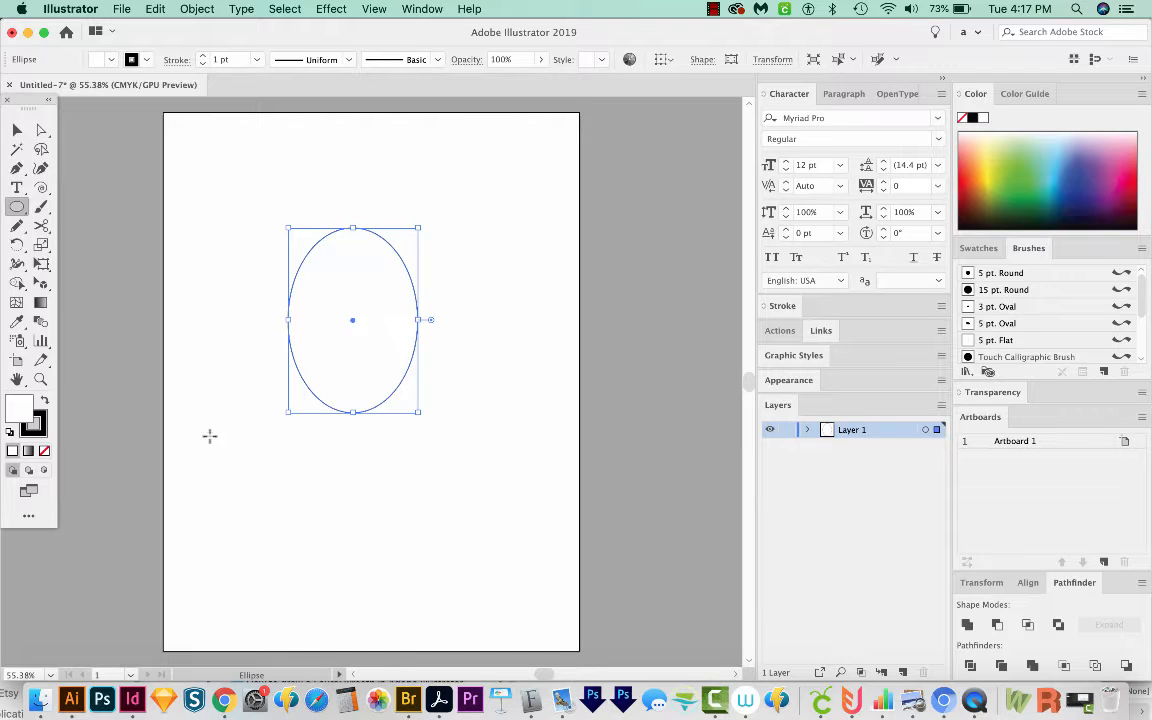
{"action": "left_click", "coordinate": [781, 305]}
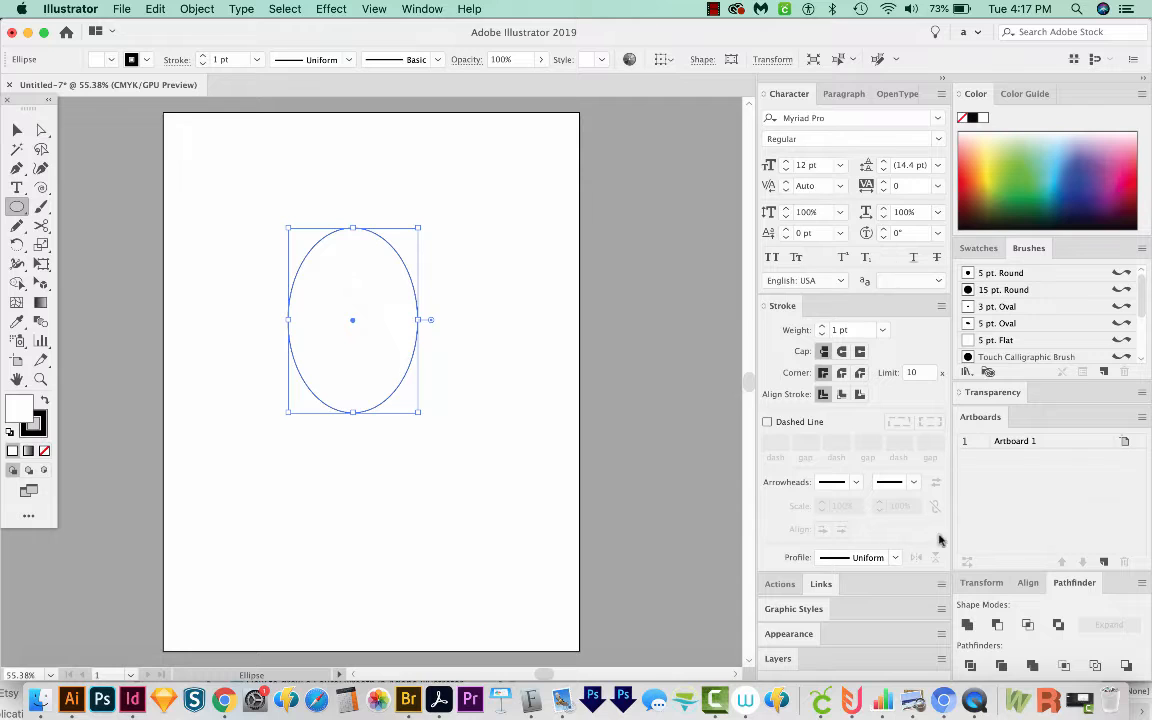
{"action": "left_click", "coordinate": [423, 12]}
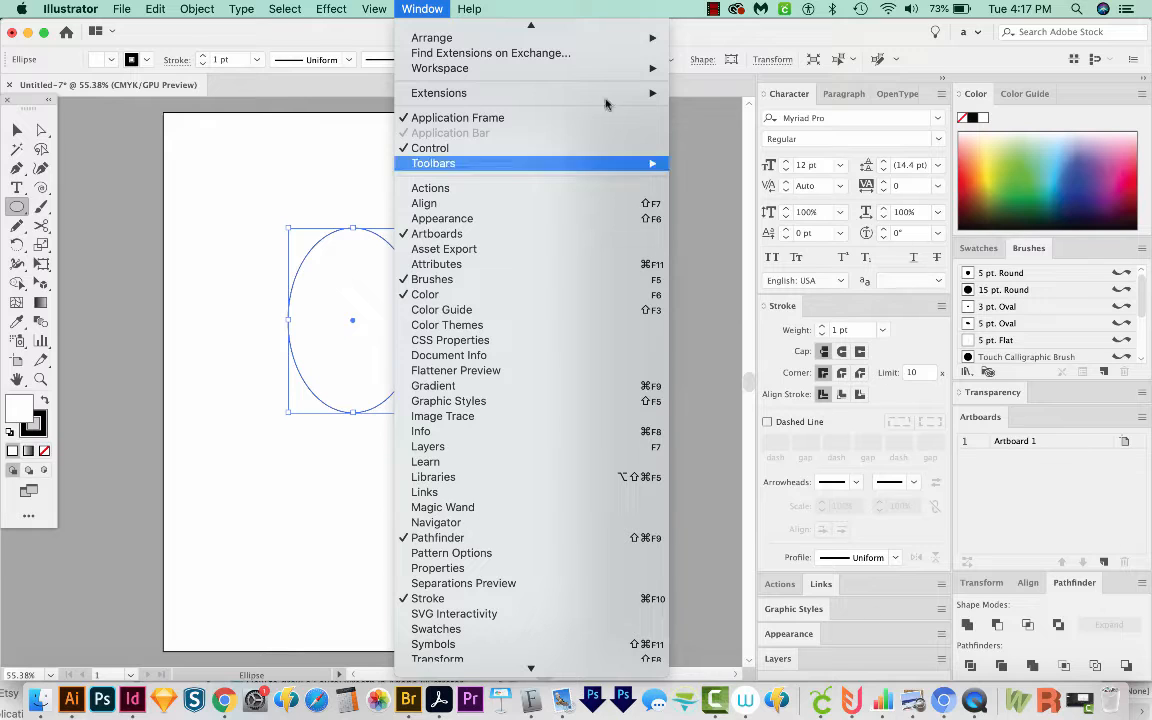
{"action": "left_click", "coordinate": [897, 337]}
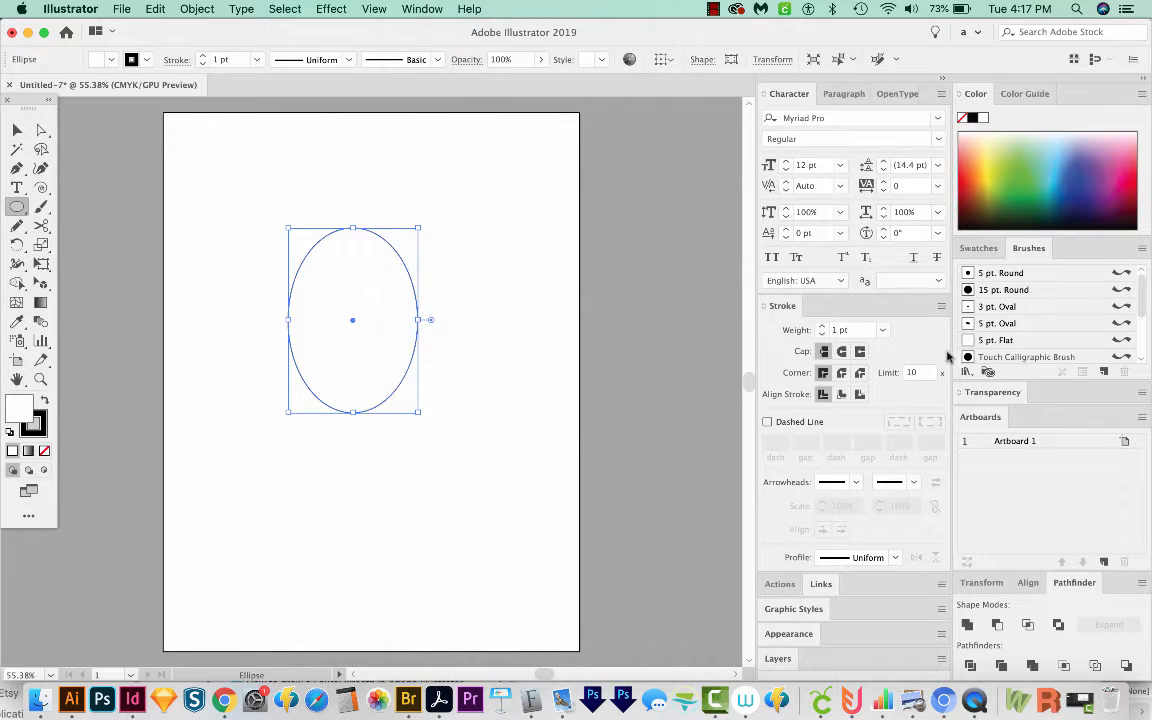
{"action": "left_click", "coordinate": [821, 327]}
{"action": "left_click", "coordinate": [821, 327]}
{"action": "left_click", "coordinate": [821, 327]}
{"action": "left_click", "coordinate": [821, 327]}
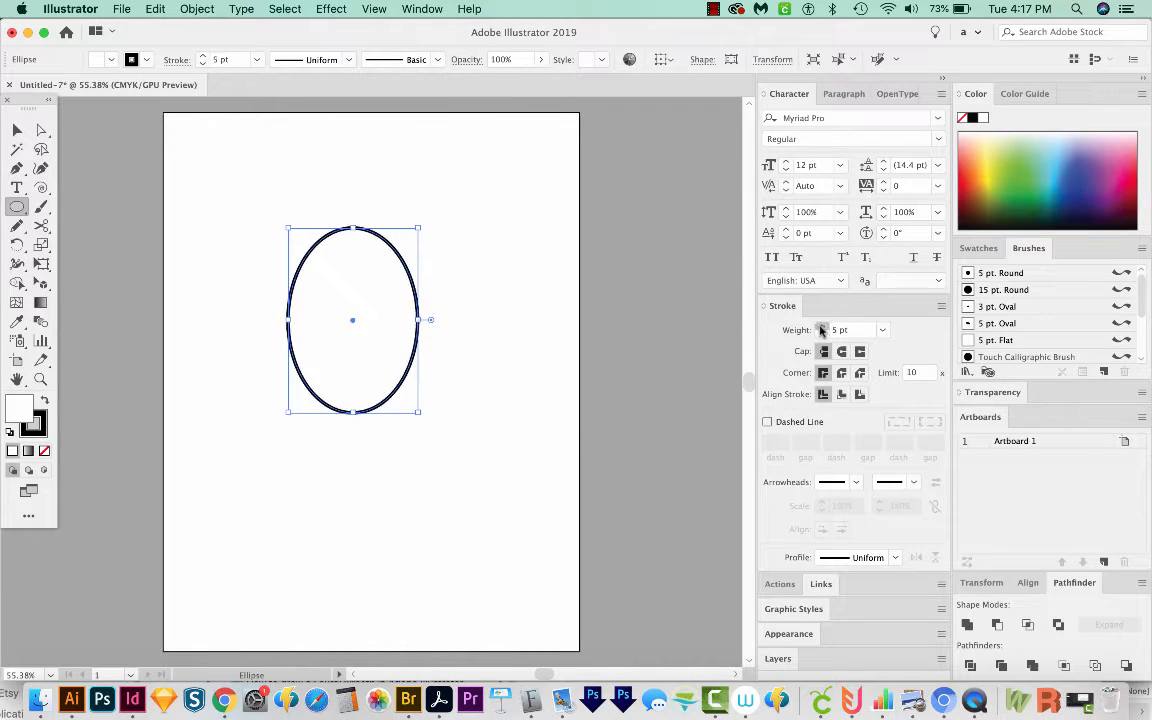
{"action": "left_click", "coordinate": [821, 327]}
{"action": "left_click", "coordinate": [821, 327]}
{"action": "left_click", "coordinate": [821, 327]}
{"action": "left_click", "coordinate": [821, 327]}
{"action": "left_click", "coordinate": [821, 327]}
{"action": "left_click", "coordinate": [821, 327]}
{"action": "left_click", "coordinate": [821, 327]}
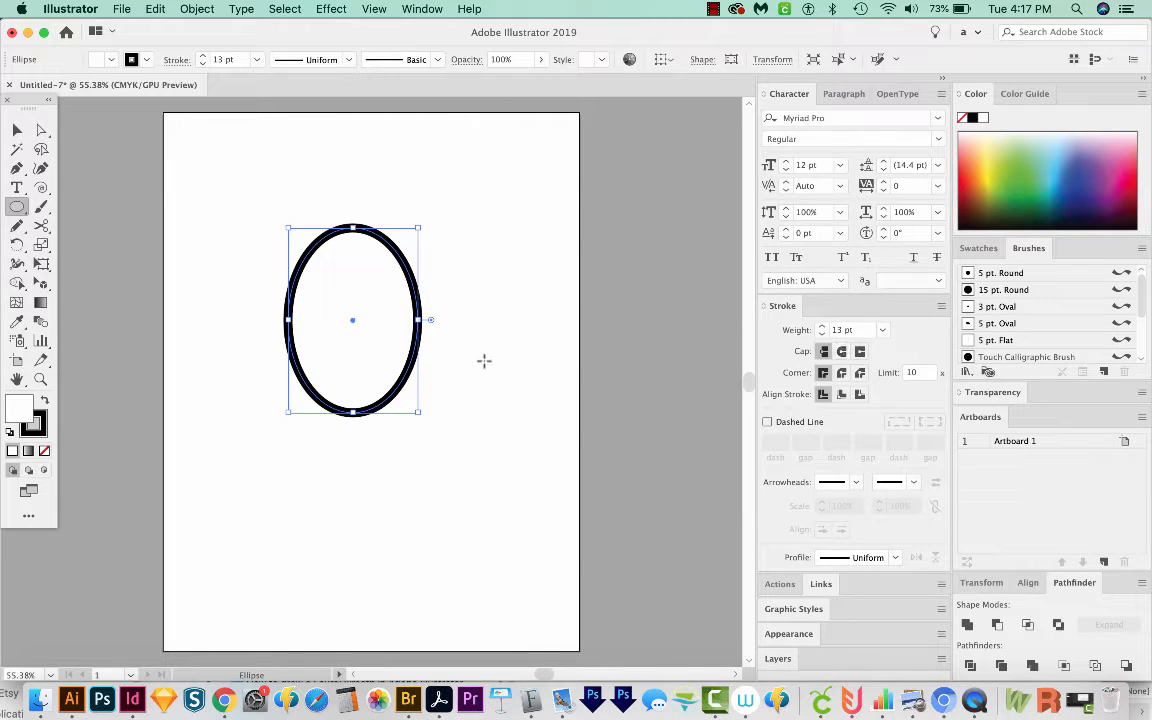
Step: Duplicate the ellipse slightly to the right and shorten the copy from its top
{"action": "left_click", "coordinate": [17, 129]}
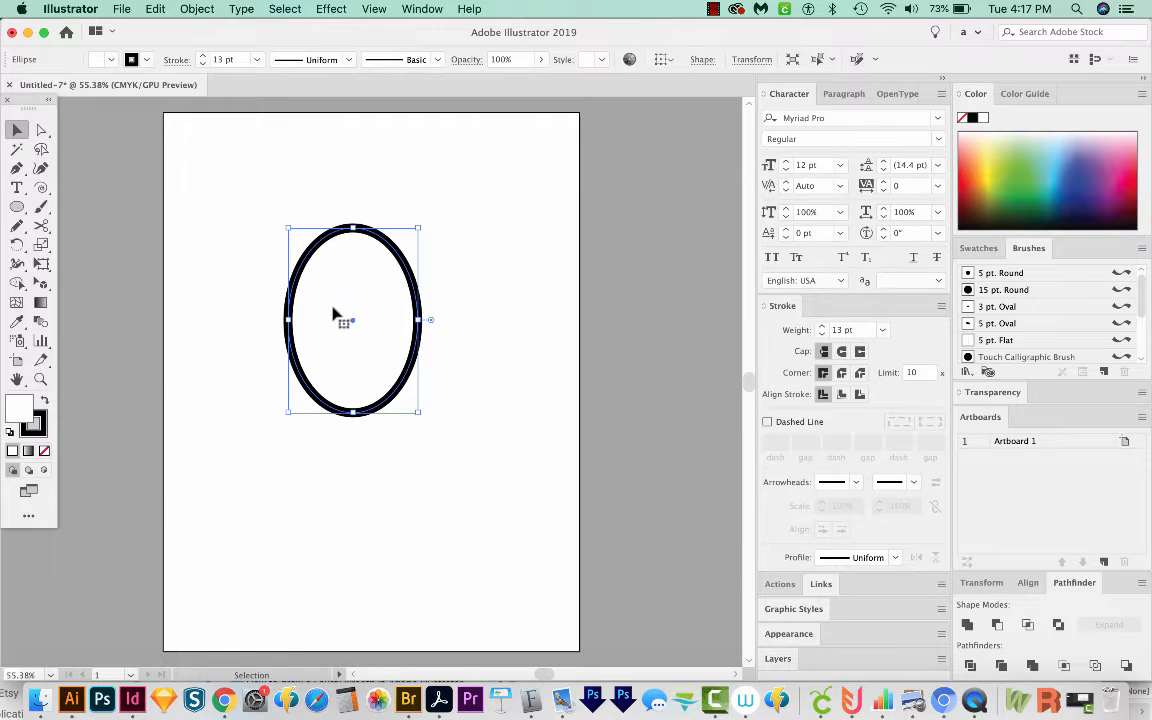
{"action": "left_click_drag", "start_coordinate": [335, 313], "coordinate": [380, 311]}
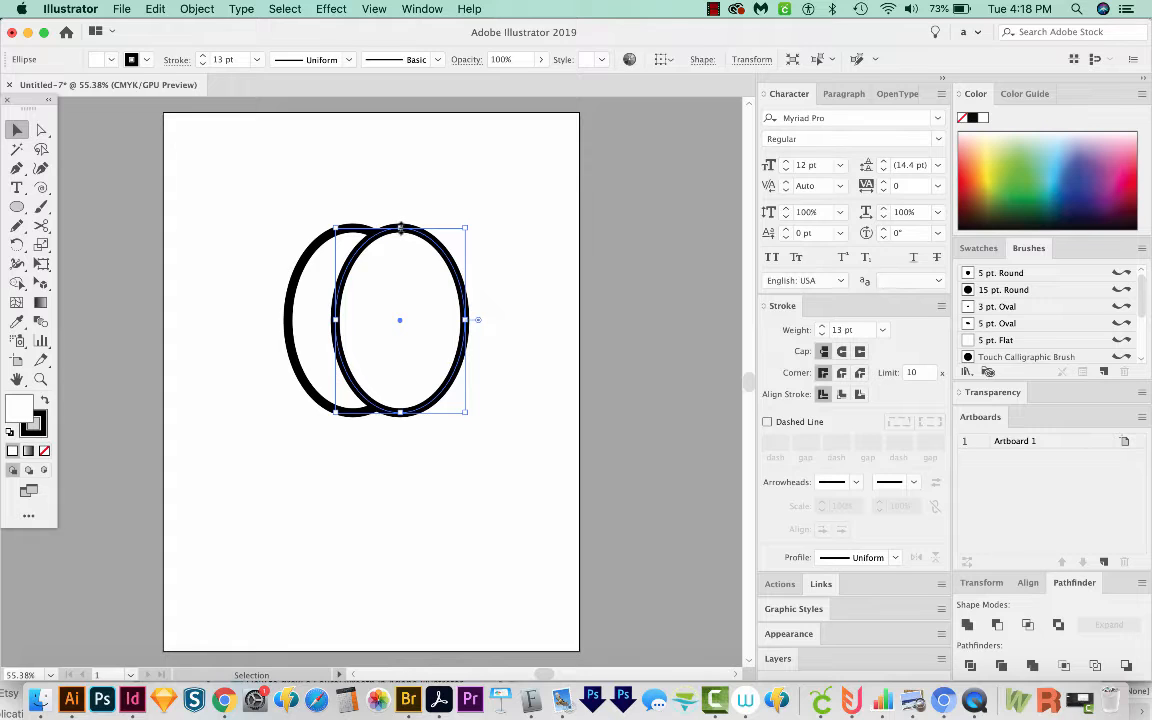
{"action": "left_click_drag", "start_coordinate": [400, 228], "coordinate": [399, 241]}
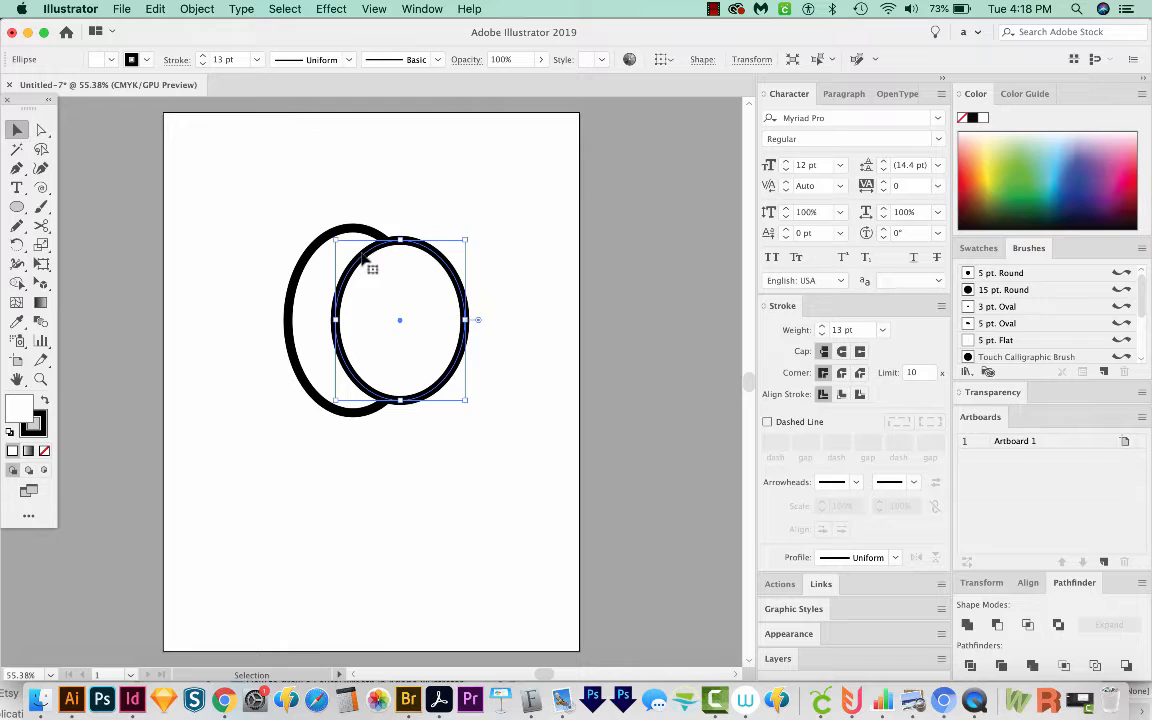
Step: Send the shortened copy behind the original ellipse
{"action": "key", "text": "super+bracketleft"}
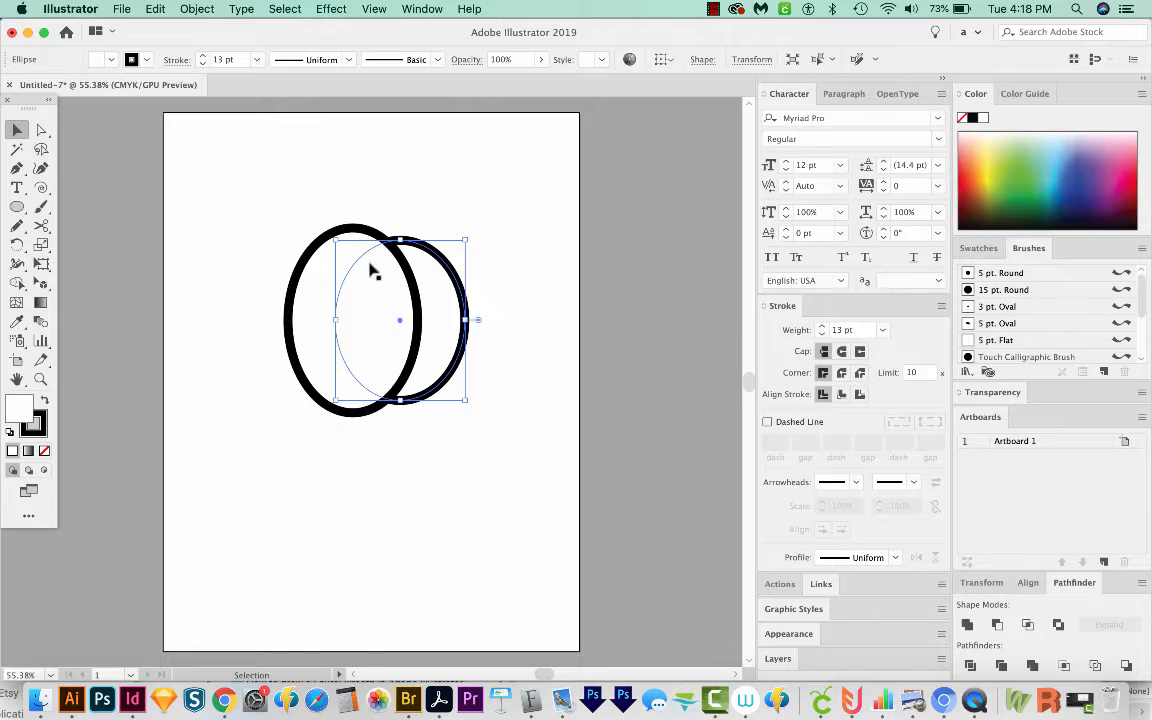
{"action": "key", "text": "super"}
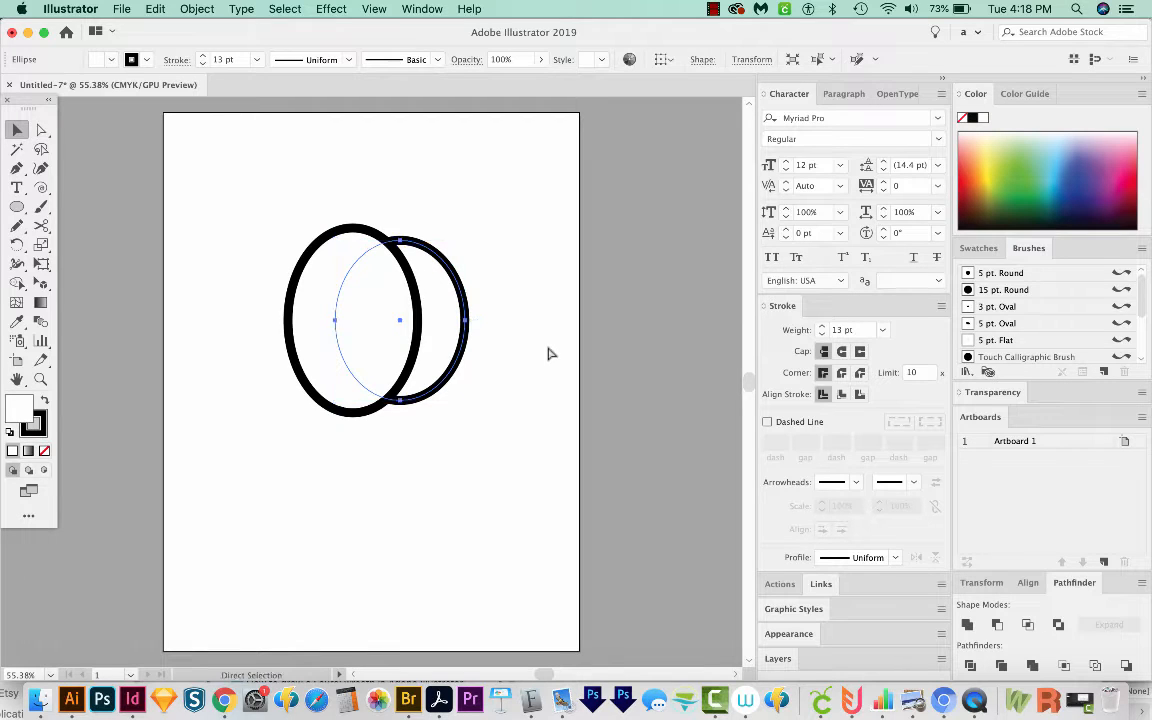
{"action": "key", "text": "super"}
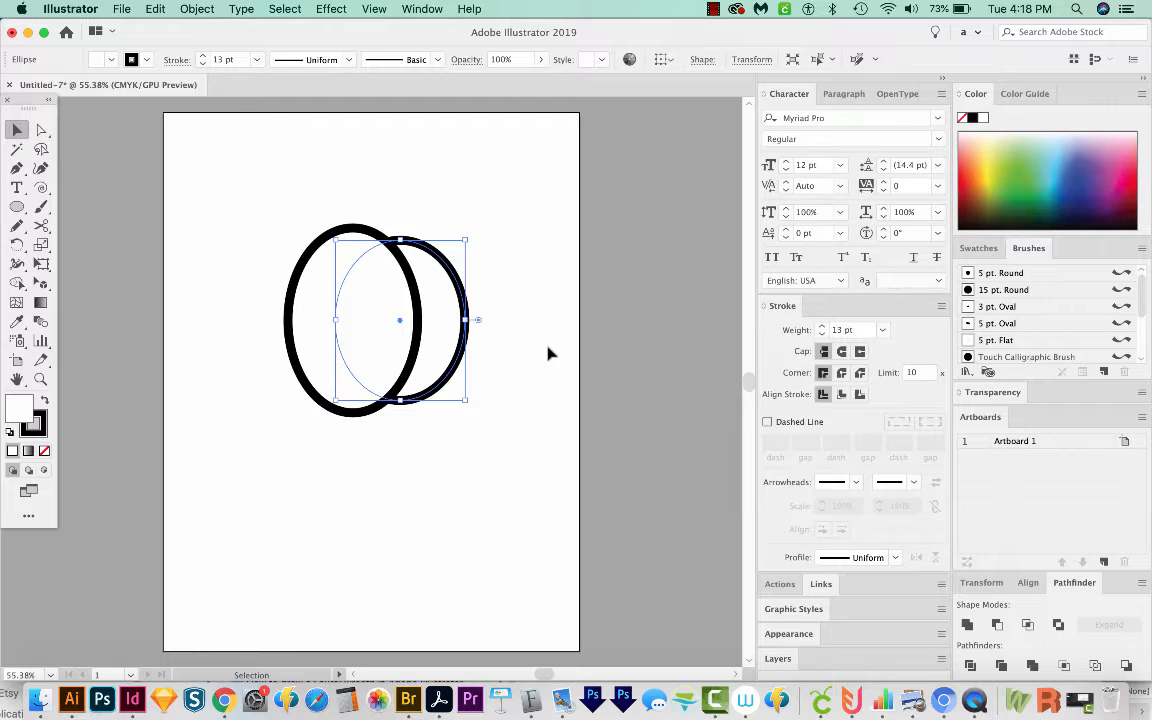
{"action": "key", "text": "super"}
Step: Repeat the transformation to add a third ellipse further right and shorten it from its top
{"action": "key", "text": "super+d"}
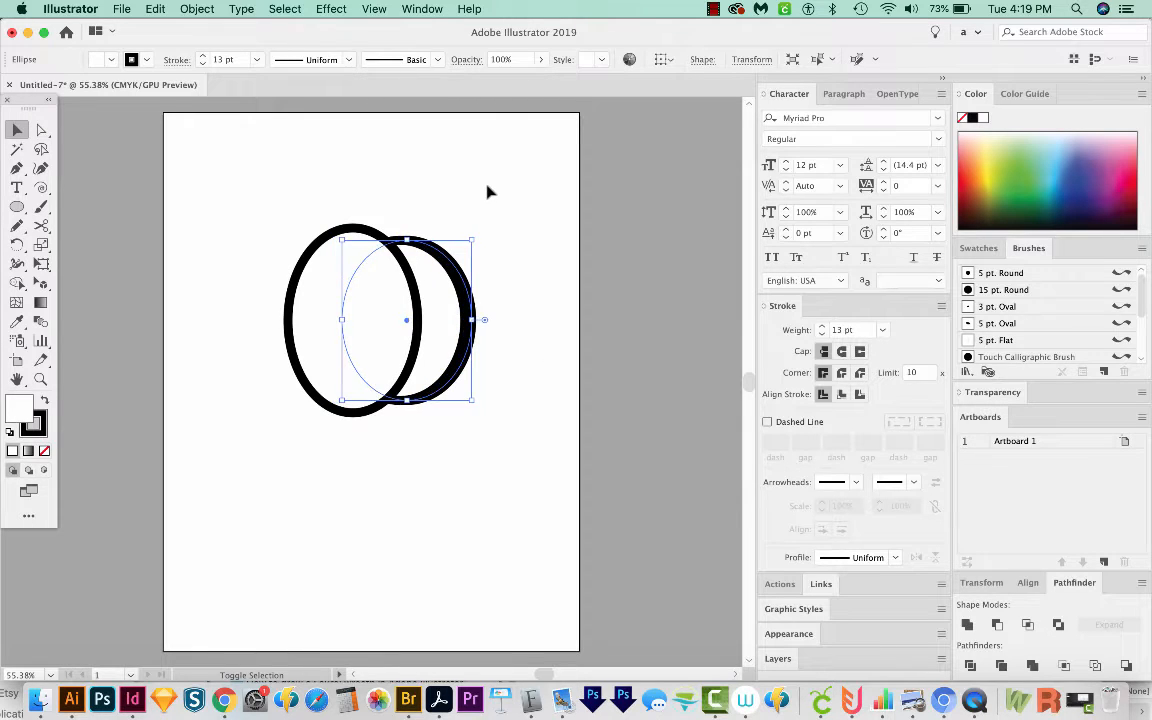
{"action": "key", "text": "super+d"}
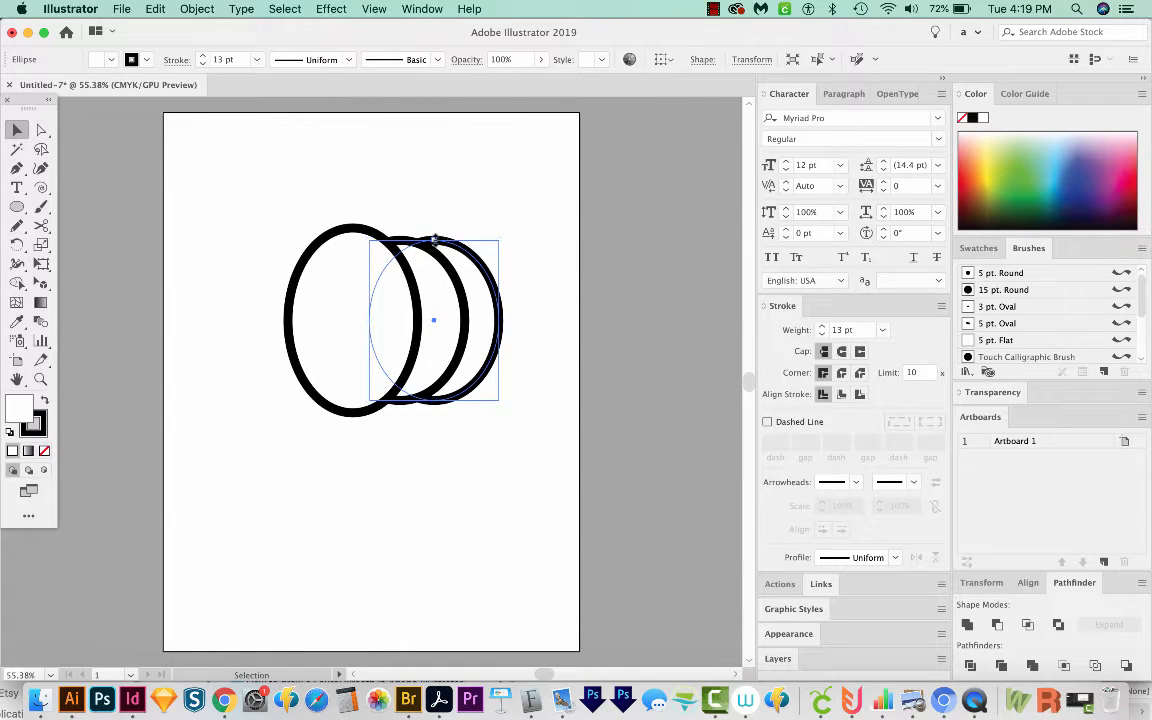
{"action": "left_click_drag", "start_coordinate": [434, 240], "coordinate": [437, 251]}
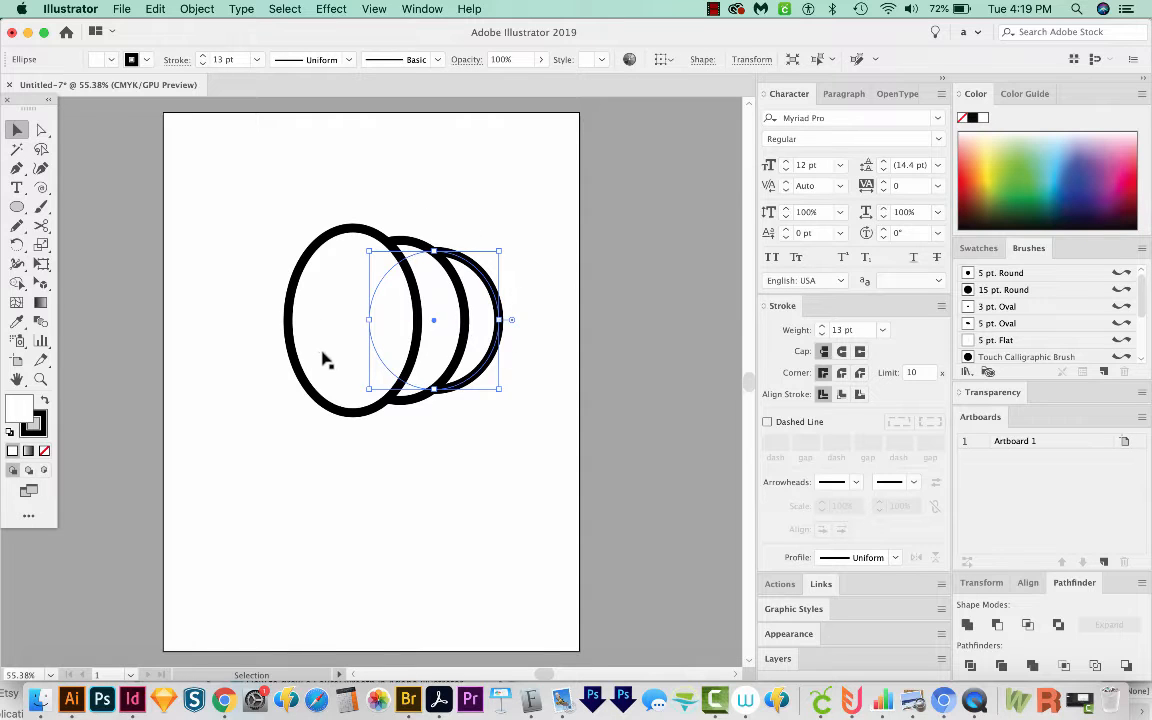
Step: Select all three ellipses, narrow the group horizontally and move it slightly right
{"action": "left_click_drag", "start_coordinate": [550, 238], "coordinate": [327, 433]}
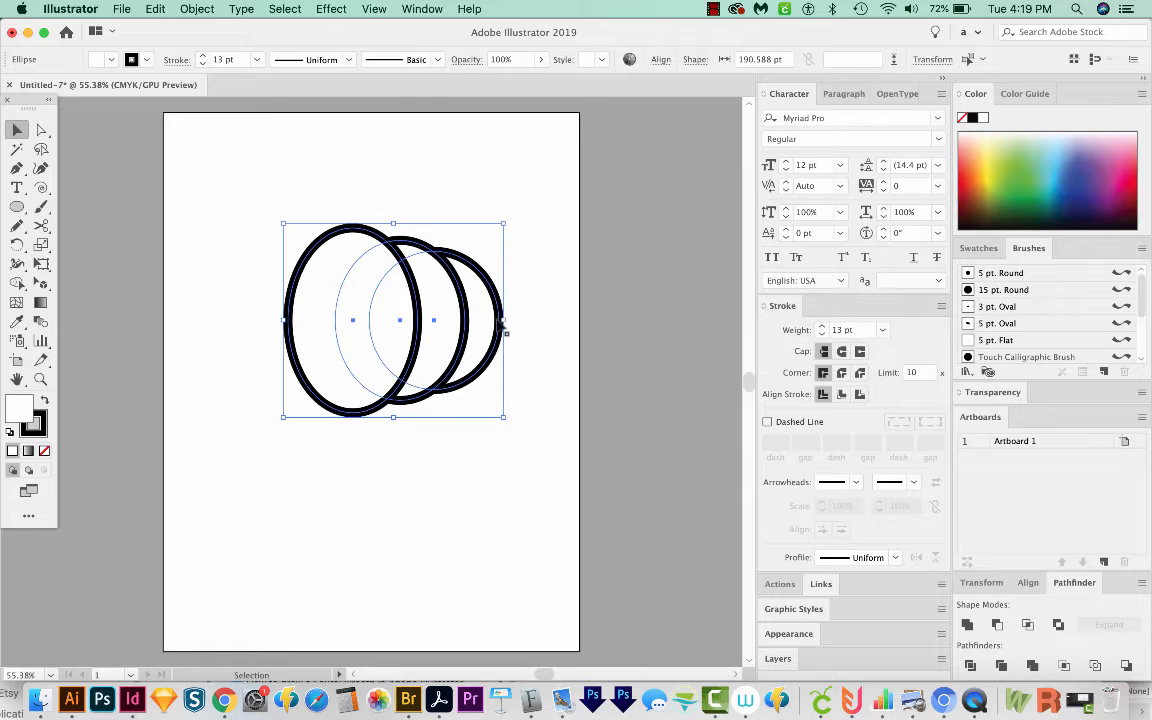
{"action": "left_click_drag", "start_coordinate": [507, 320], "coordinate": [466, 320]}
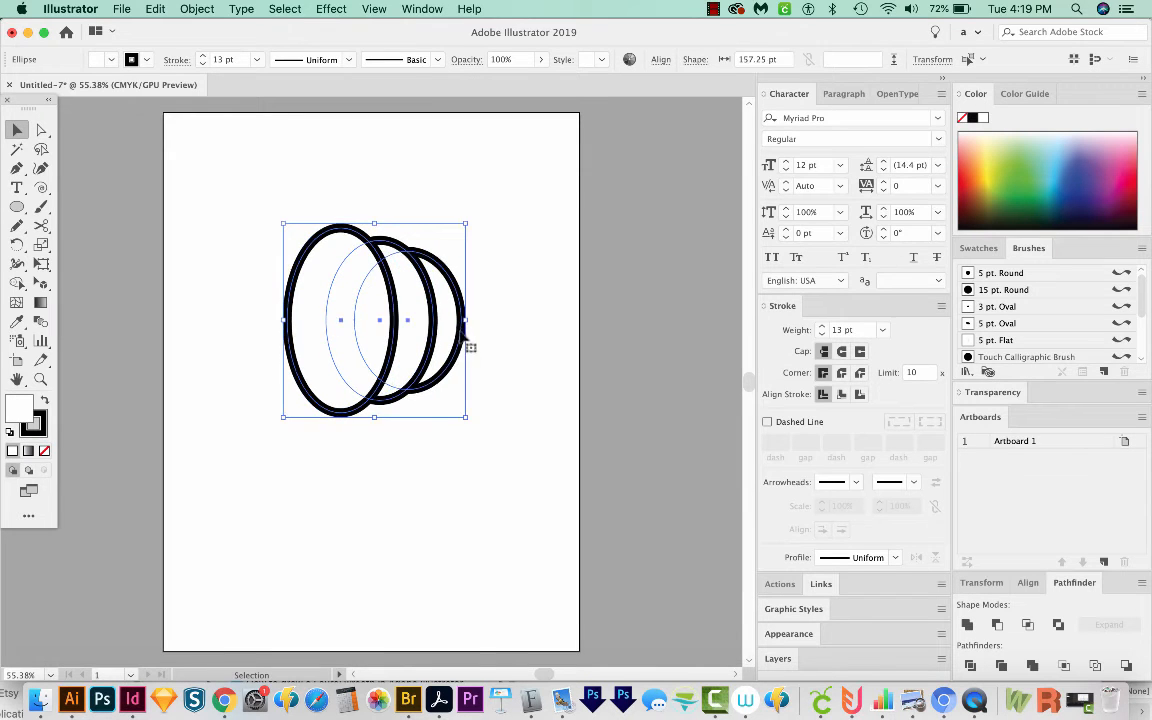
{"action": "left_click_drag", "start_coordinate": [331, 343], "coordinate": [362, 343]}
Step: Reflect copies of the two back ellipses across a vertical axis through the front ellipse's top
{"action": "key", "text": "o"}
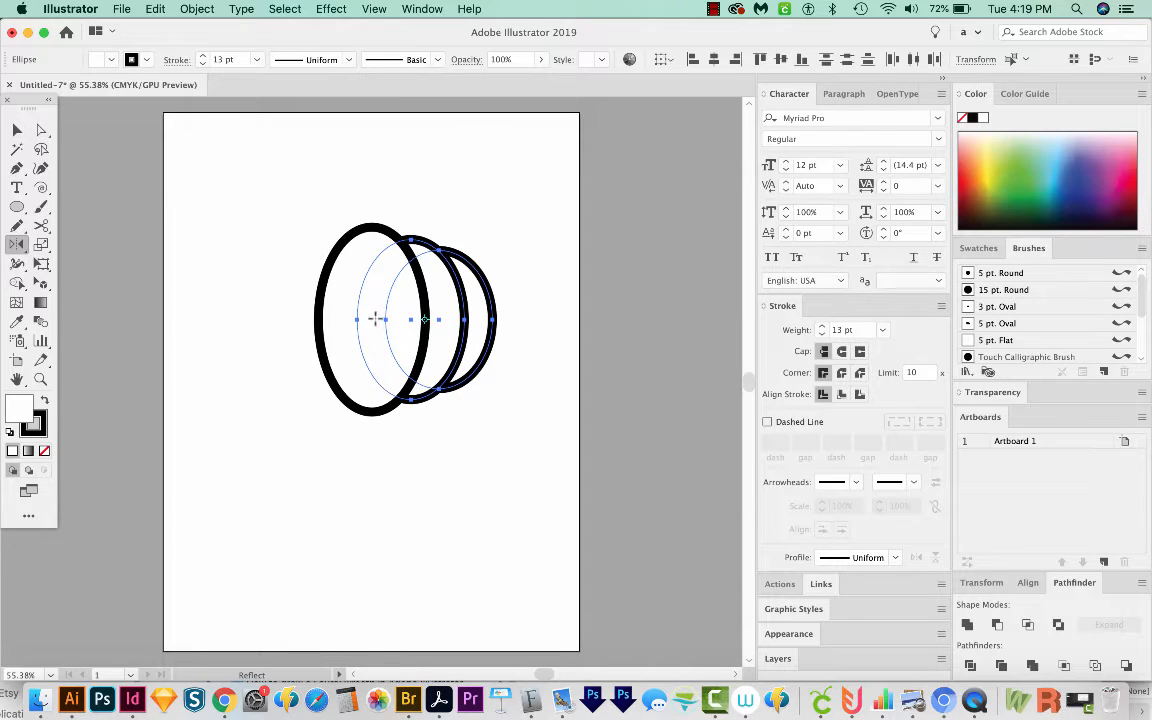
{"action": "left_click", "coordinate": [372, 230], "text": "alt"}
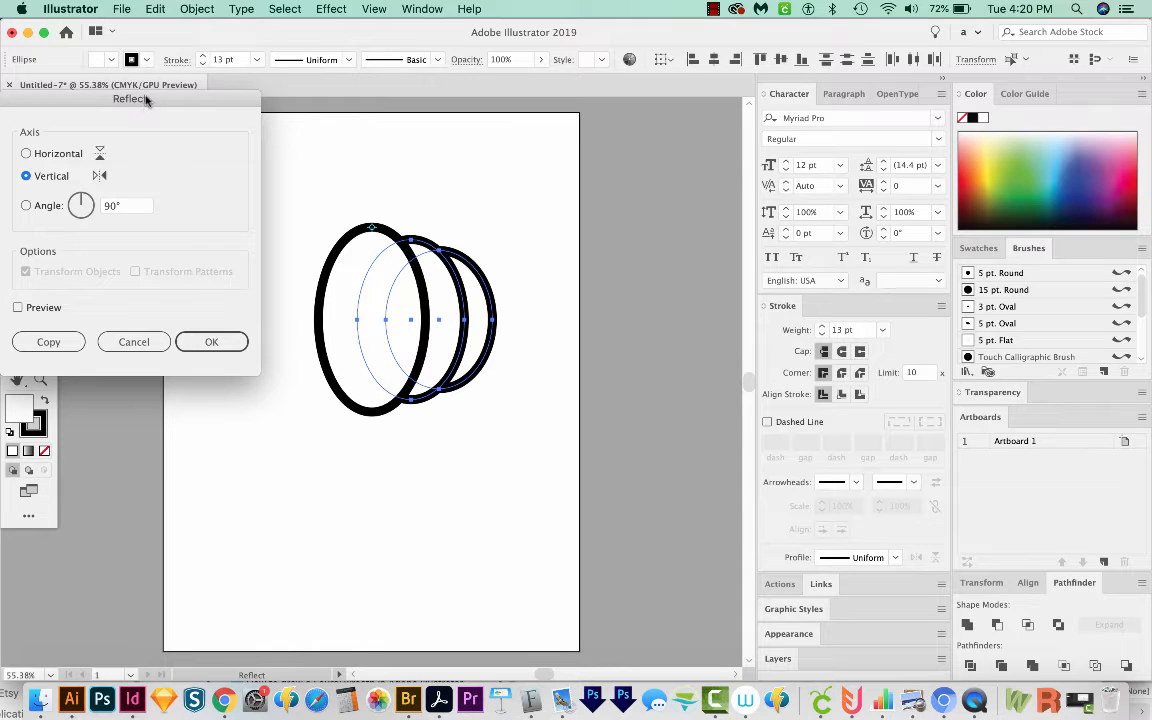
{"action": "left_click_drag", "start_coordinate": [145, 100], "coordinate": [152, 104]}
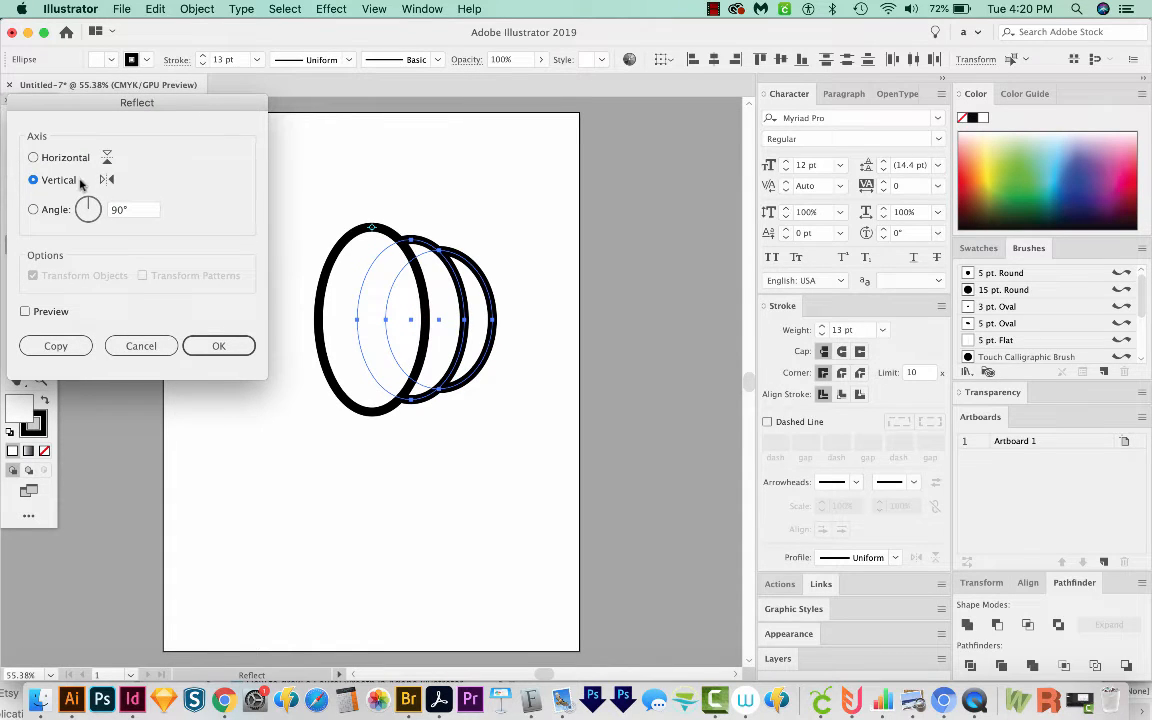
{"action": "left_click", "coordinate": [20, 348]}
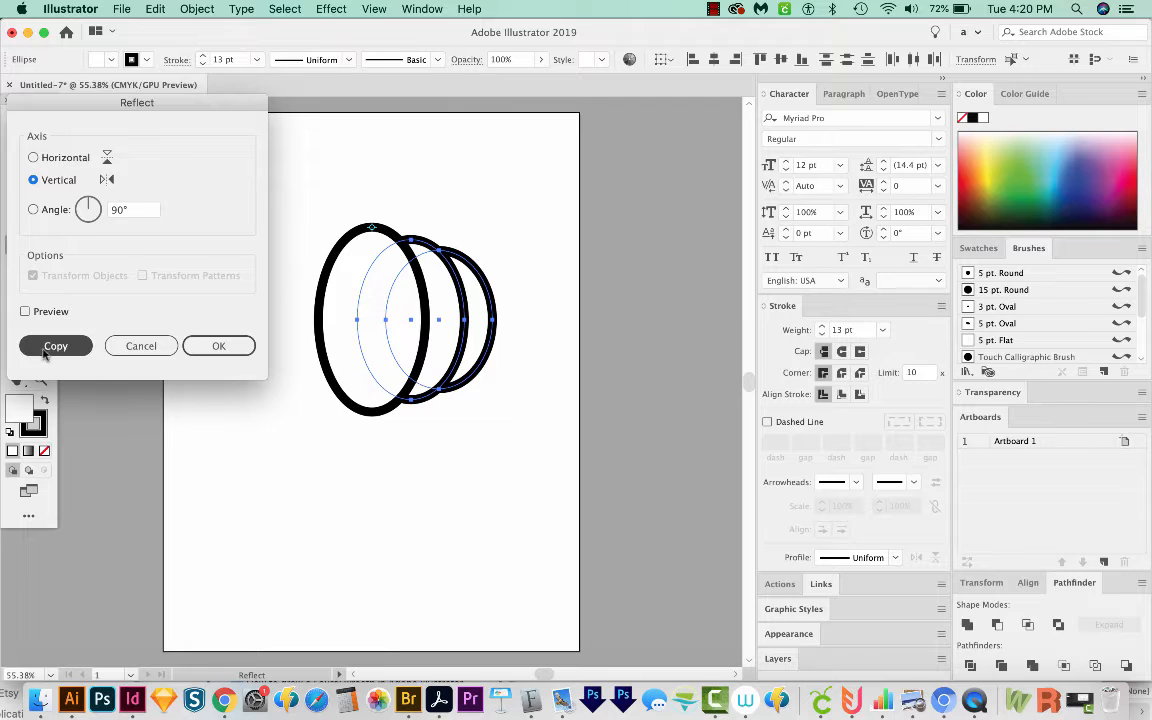
{"action": "left_click", "coordinate": [56, 346]}
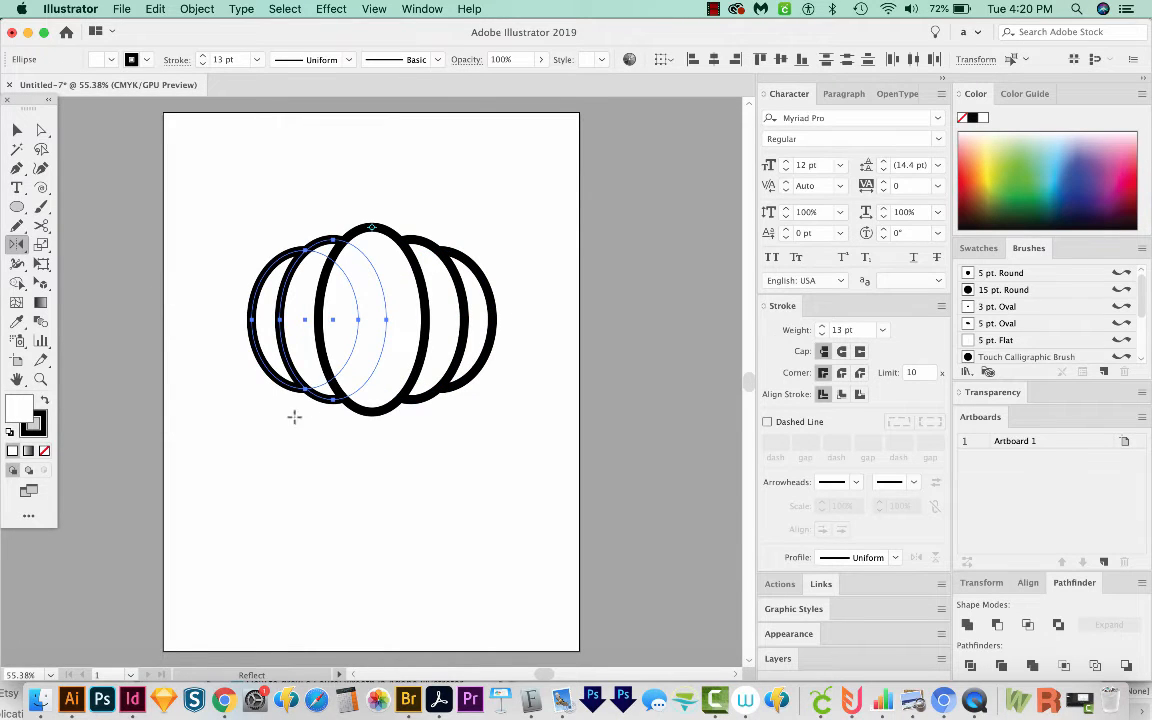
Step: Select all ellipses and use Shape Builder to merge the overlapping regions in the centre and left sections
{"action": "key", "text": "v"}
{"action": "key", "text": "ctrl+a"}
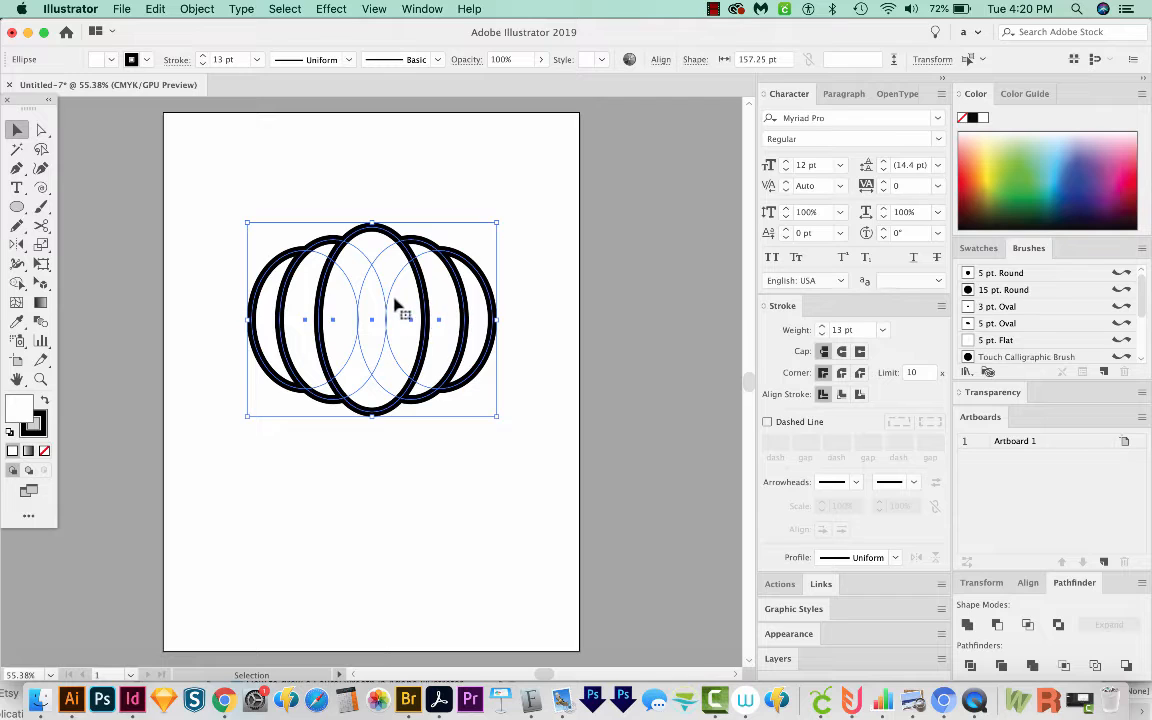
{"action": "key", "text": "shift+m"}
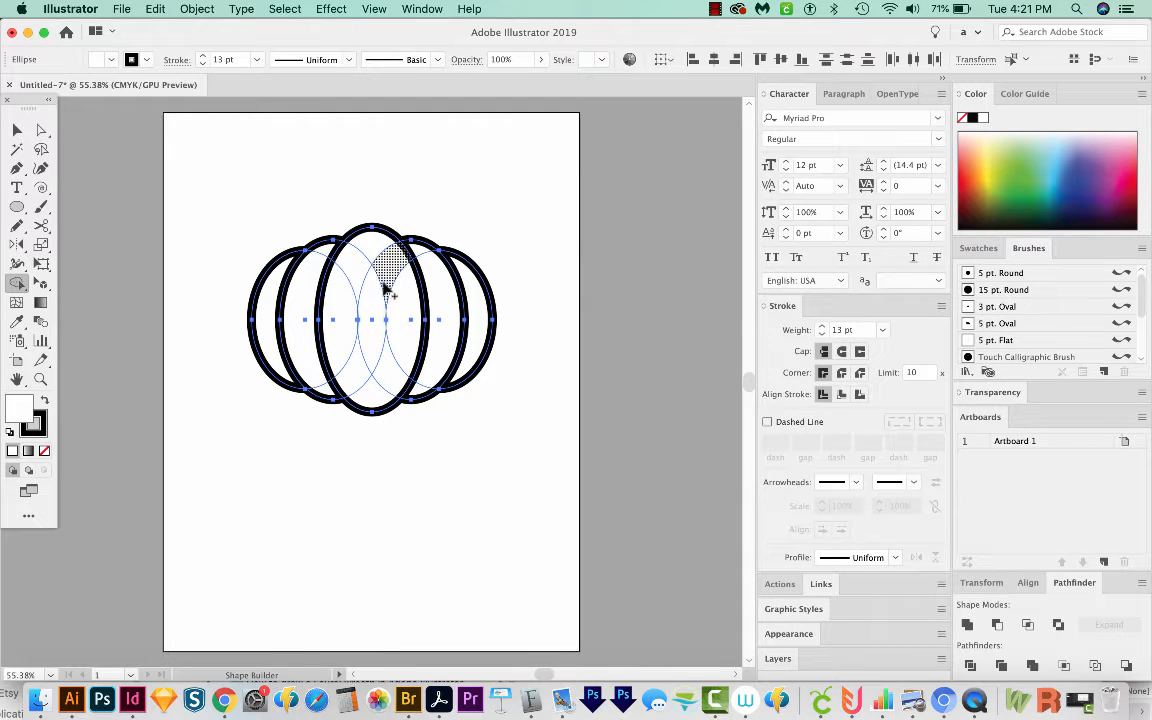
{"action": "mouse_move", "coordinate": [401, 305]}
{"action": "left_mouse_down"}
{"action": "mouse_move", "coordinate": [375, 254]}
{"action": "mouse_move", "coordinate": [344, 296]}
{"action": "mouse_move", "coordinate": [346, 355]}
{"action": "mouse_move", "coordinate": [371, 381]}
{"action": "mouse_move", "coordinate": [380, 328]}
{"action": "left_mouse_up"}
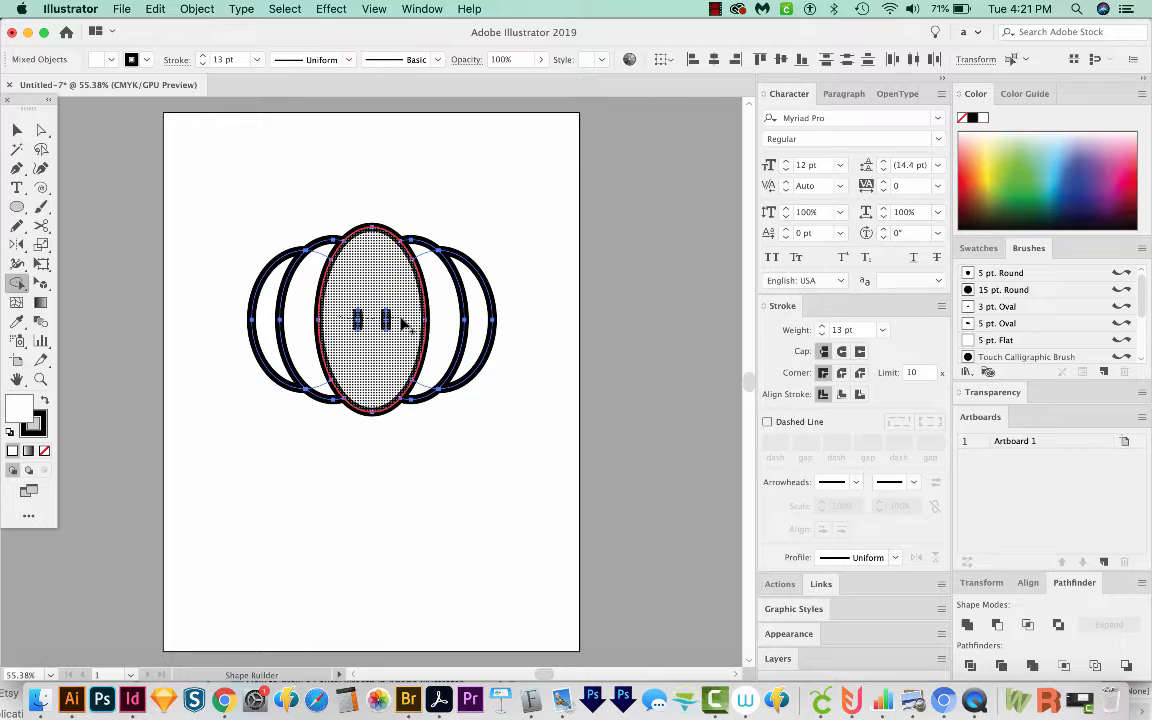
{"action": "left_click", "coordinate": [403, 322]}
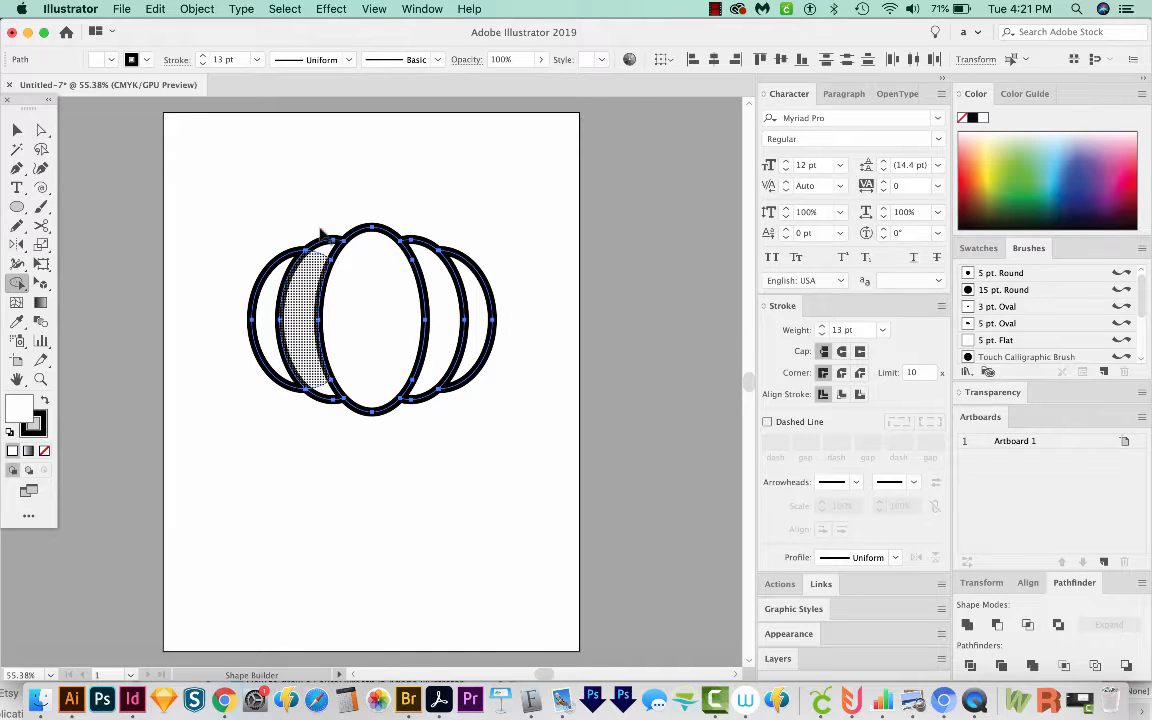
{"action": "mouse_move", "coordinate": [340, 258]}
{"action": "left_mouse_down"}
{"action": "mouse_move", "coordinate": [288, 264]}
{"action": "mouse_move", "coordinate": [289, 350]}
{"action": "mouse_move", "coordinate": [336, 400]}
{"action": "left_mouse_up"}
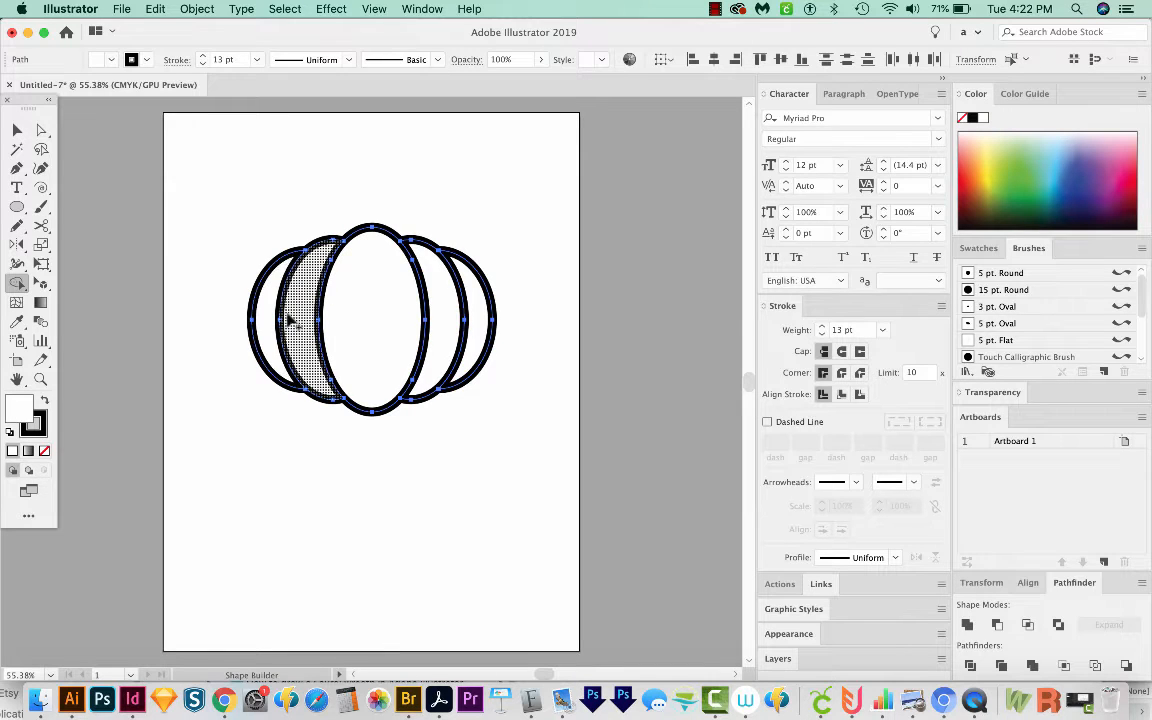
Step: Draw a straight horizontal line below the pumpkin with the Pen tool
{"action": "scroll", "coordinate": [290, 318], "scroll_direction": "down", "scroll_amount": 3}
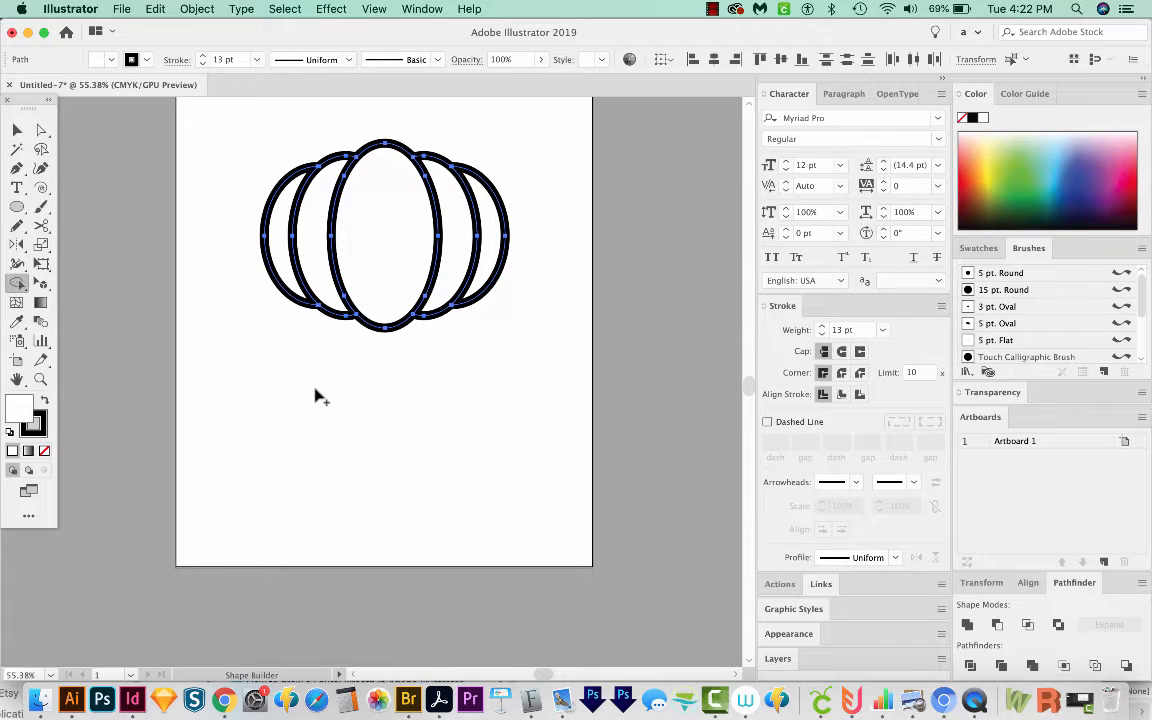
{"action": "key", "text": "p"}
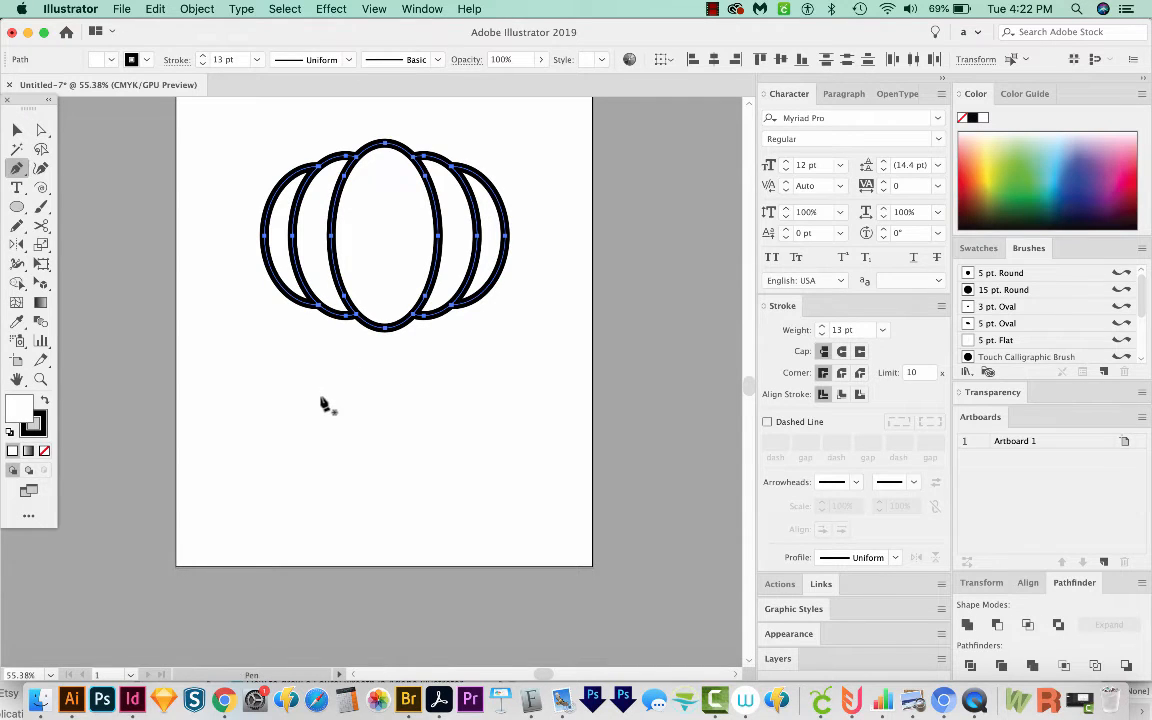
{"action": "left_click", "coordinate": [257, 394]}
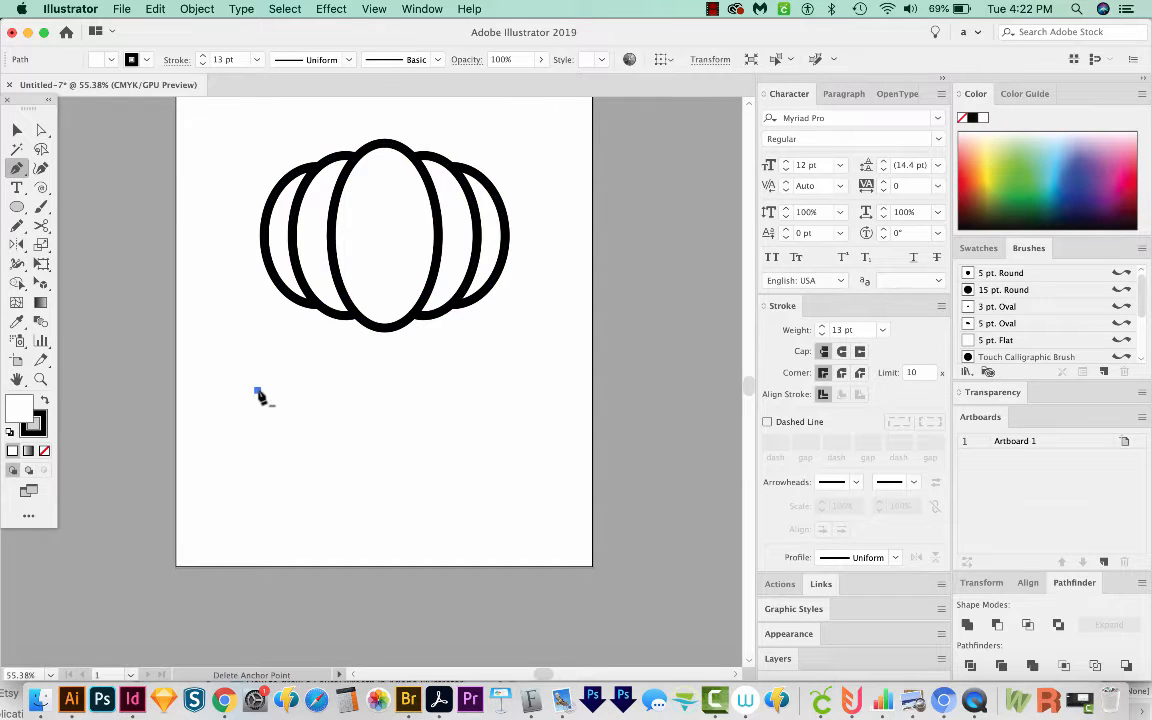
{"action": "left_click", "coordinate": [493, 397], "text": "shift"}
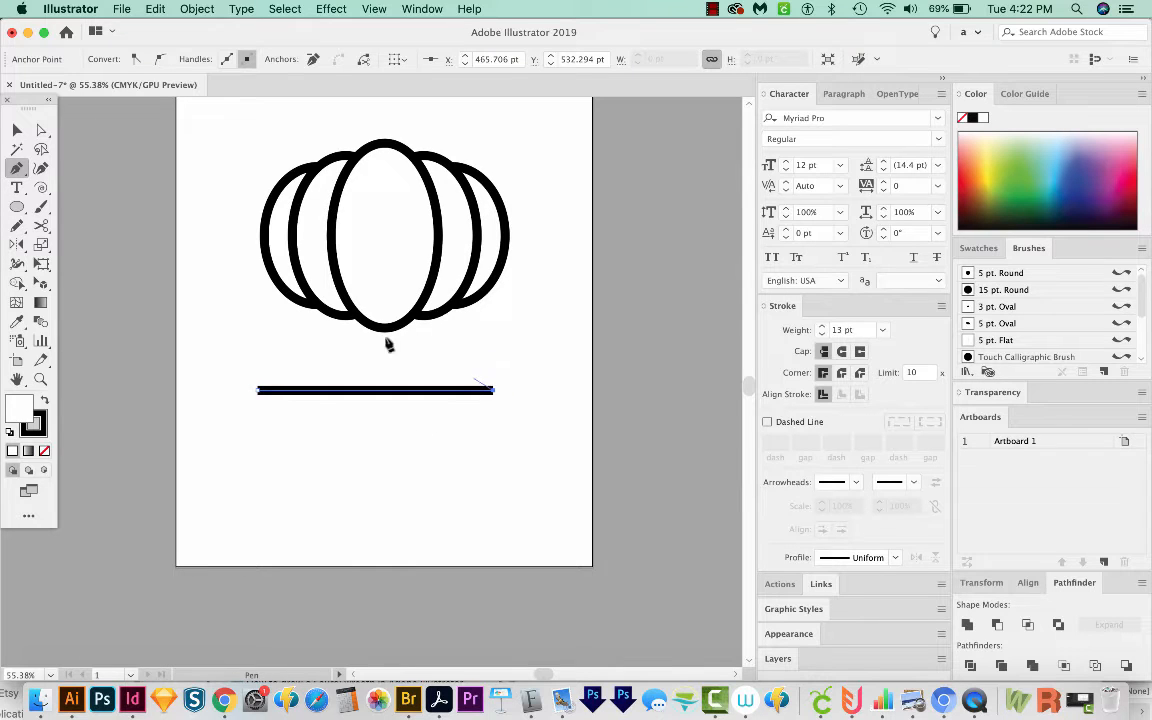
Step: Apply a Zig Zag effect to the line with size 36 pt, 6 ridges per segment and corner points
{"action": "left_click", "coordinate": [331, 9]}
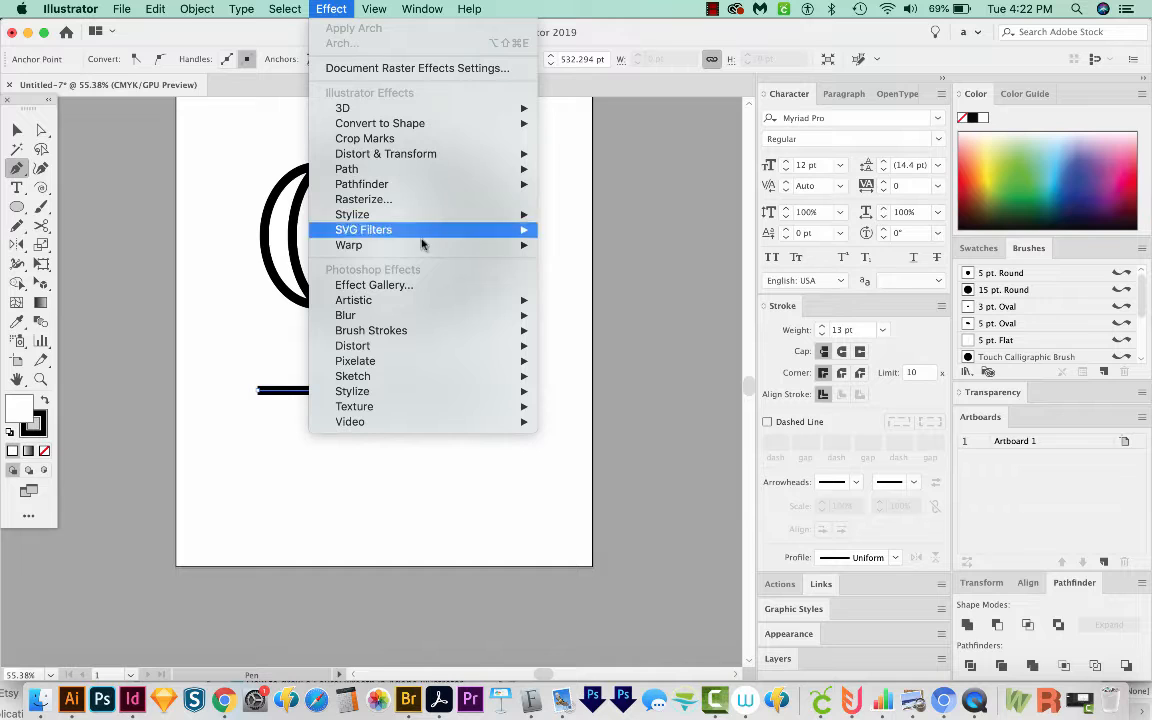
{"action": "mouse_move", "coordinate": [420, 160]}
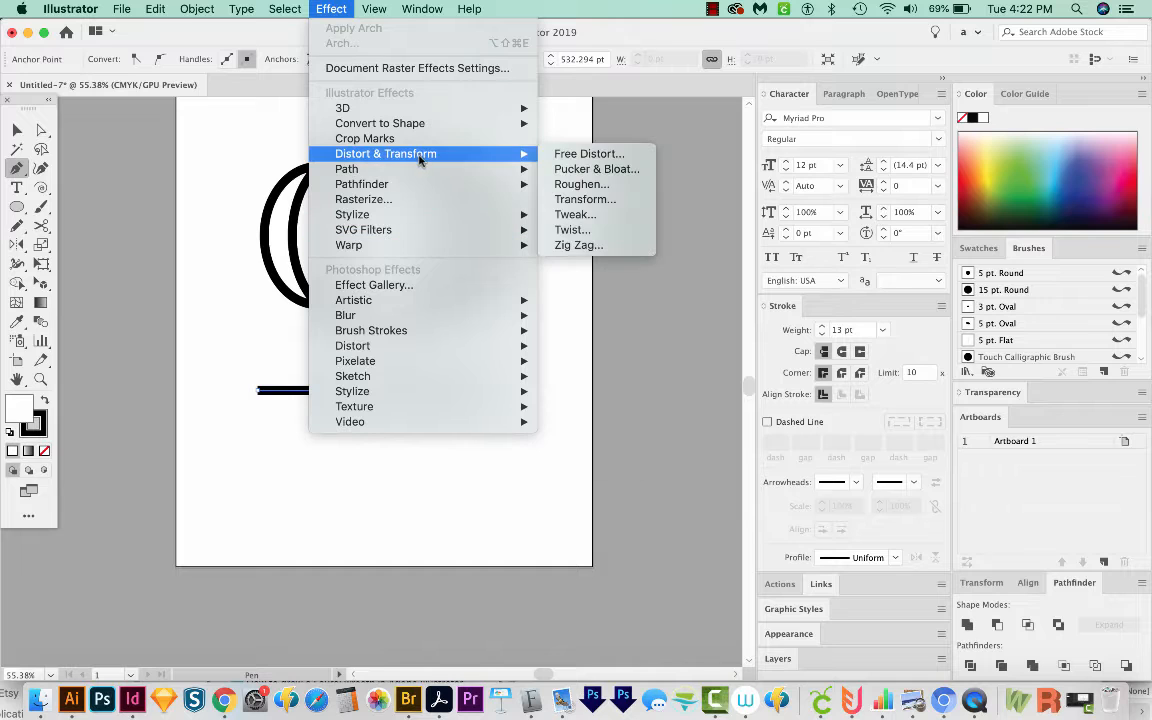
{"action": "left_click", "coordinate": [585, 245]}
{"action": "left_click_drag", "start_coordinate": [391, 90], "coordinate": [712, 133]}
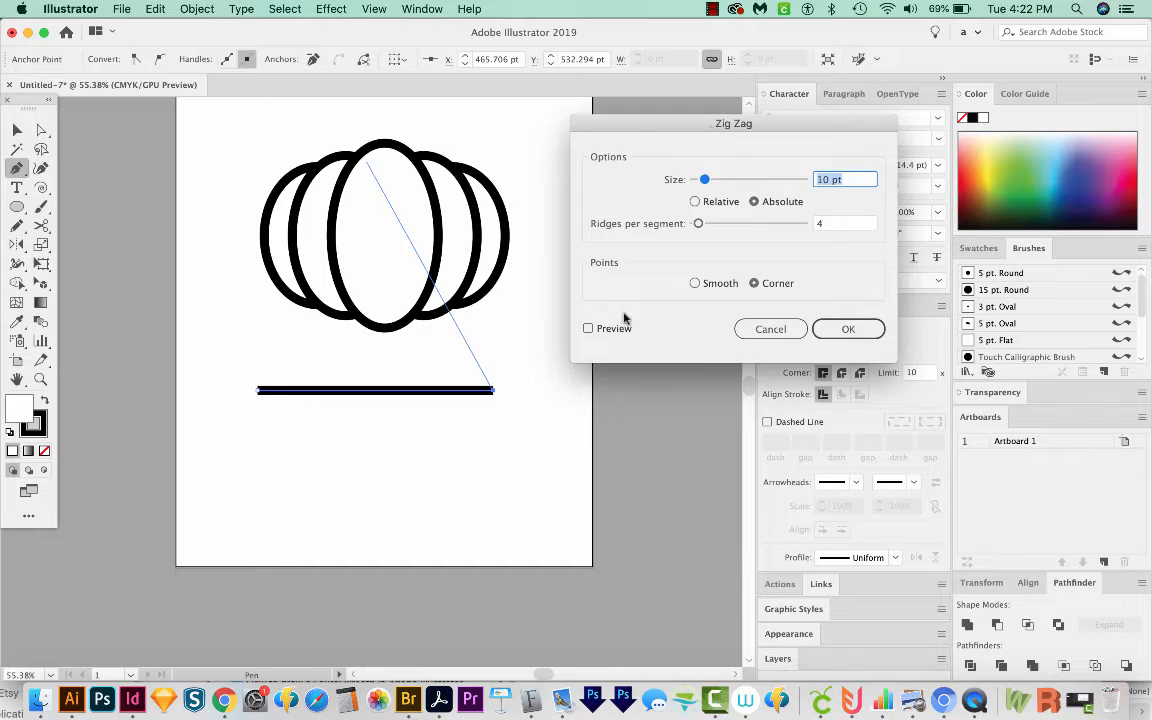
{"action": "left_click", "coordinate": [588, 329]}
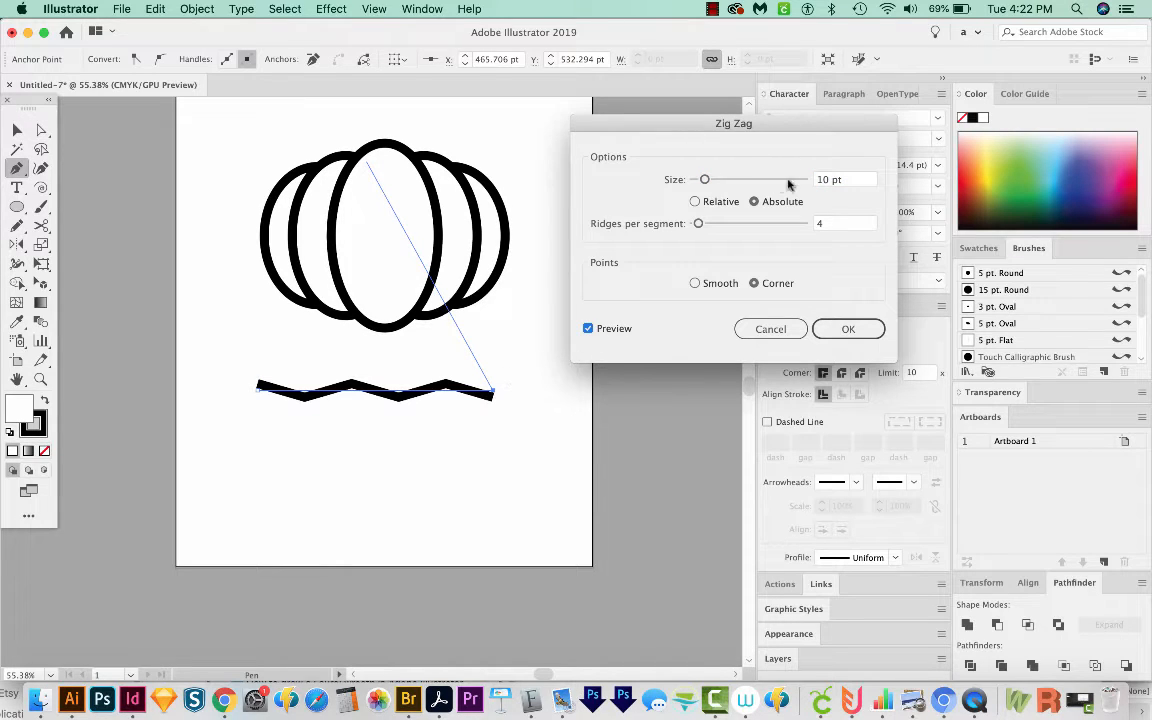
{"action": "left_click_drag", "start_coordinate": [704, 180], "coordinate": [734, 180]}
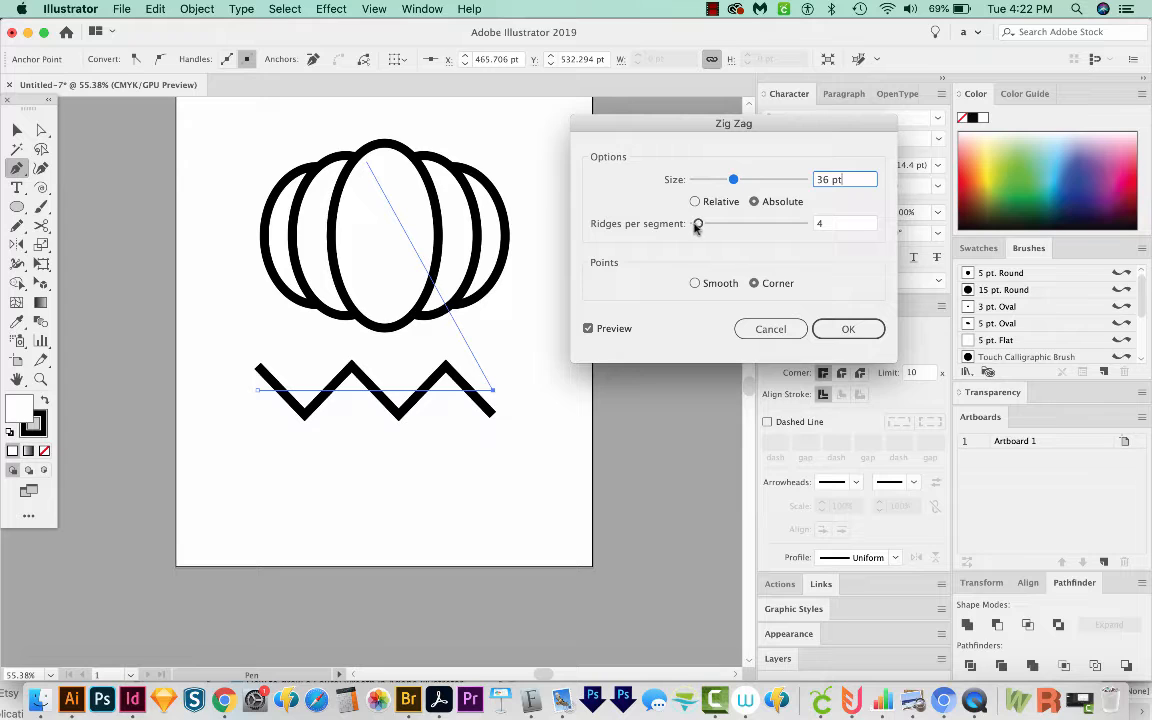
{"action": "mouse_move", "coordinate": [697, 225]}
{"action": "left_mouse_down"}
{"action": "mouse_move", "coordinate": [713, 226]}
{"action": "mouse_move", "coordinate": [699, 225]}
{"action": "left_mouse_up"}
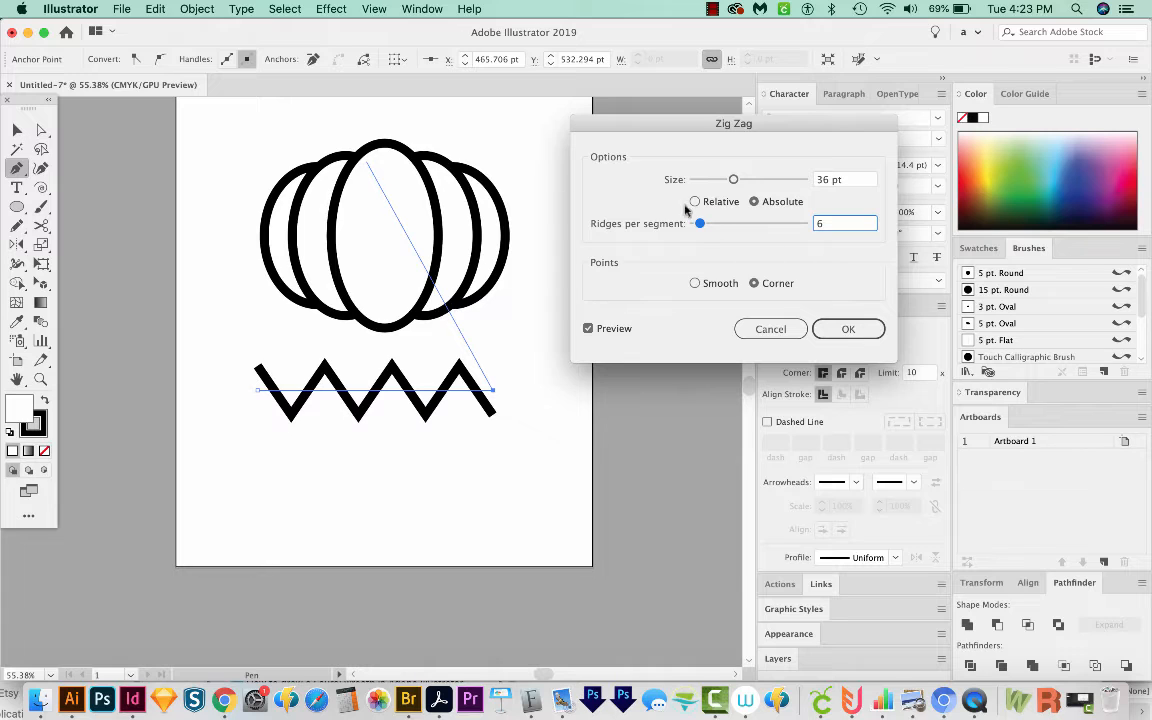
{"action": "left_click", "coordinate": [872, 329]}
Step: Narrow the zigzag line to about half its width and expand its appearance into a path
{"action": "key", "text": "v"}
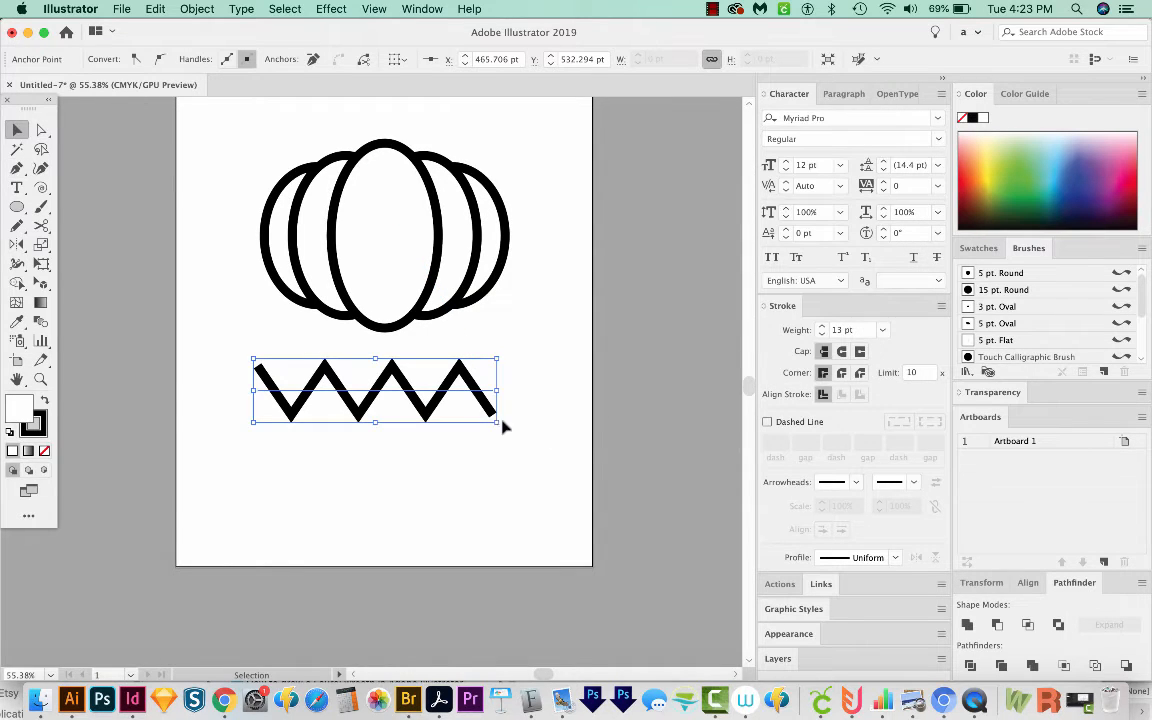
{"action": "left_click_drag", "start_coordinate": [497, 423], "coordinate": [400, 411]}
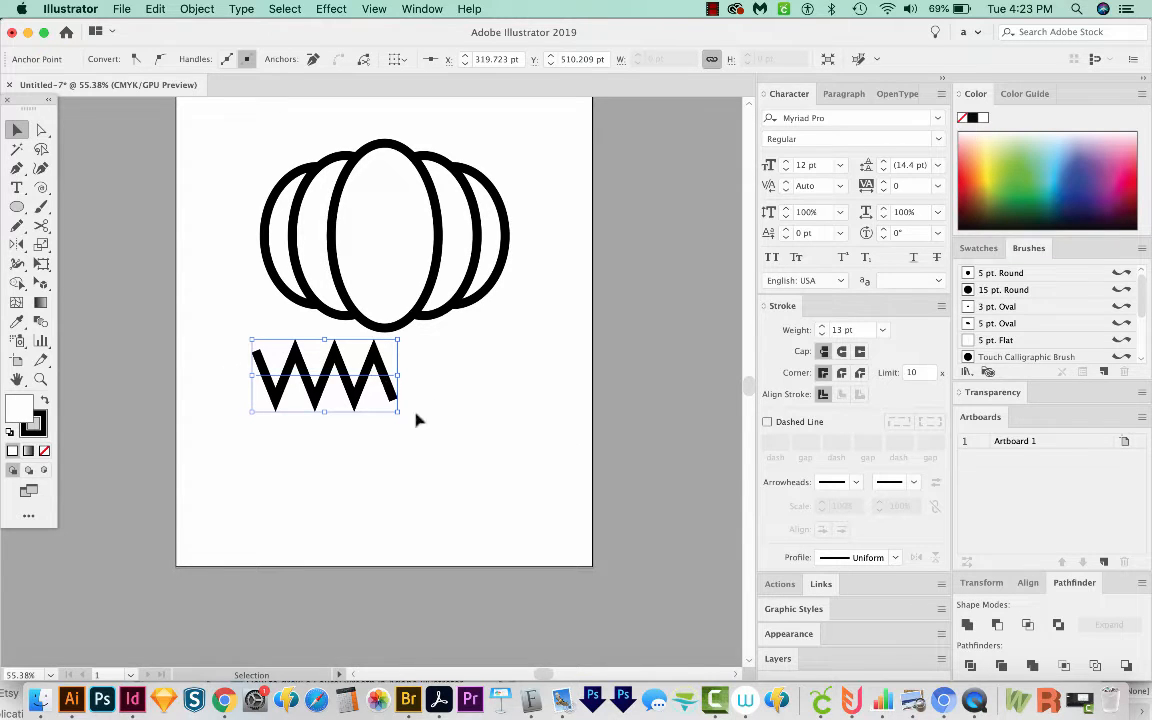
{"action": "left_click", "coordinate": [197, 9]}
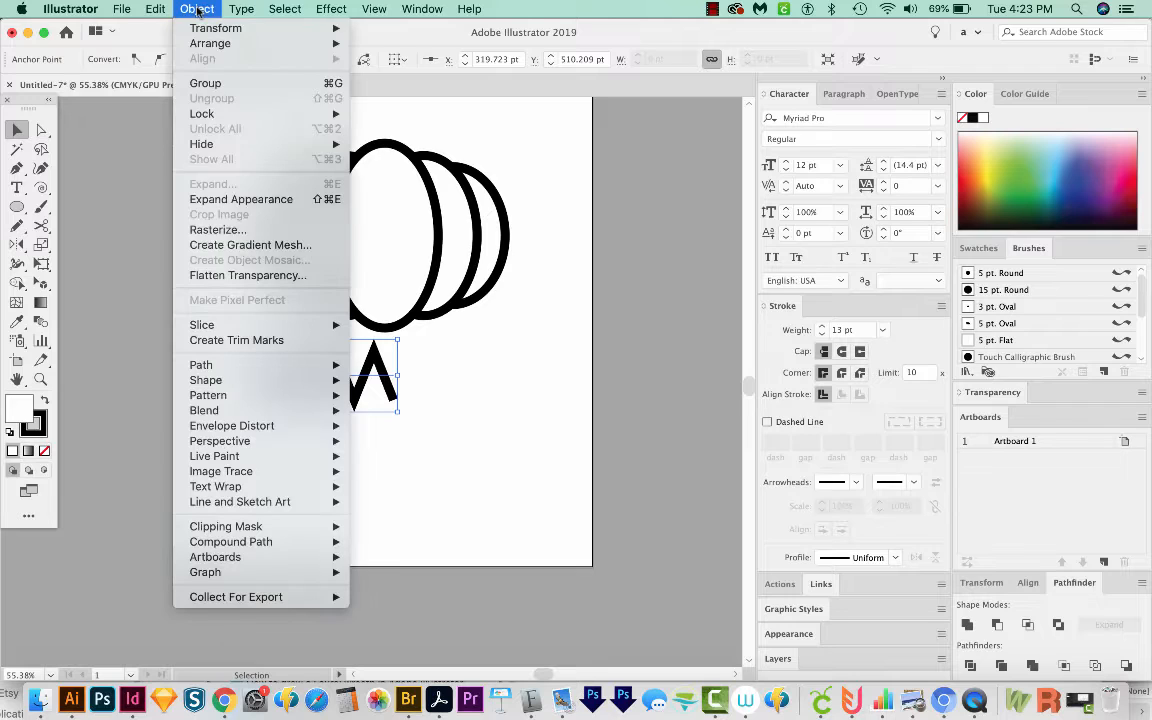
{"action": "left_click", "coordinate": [240, 203]}
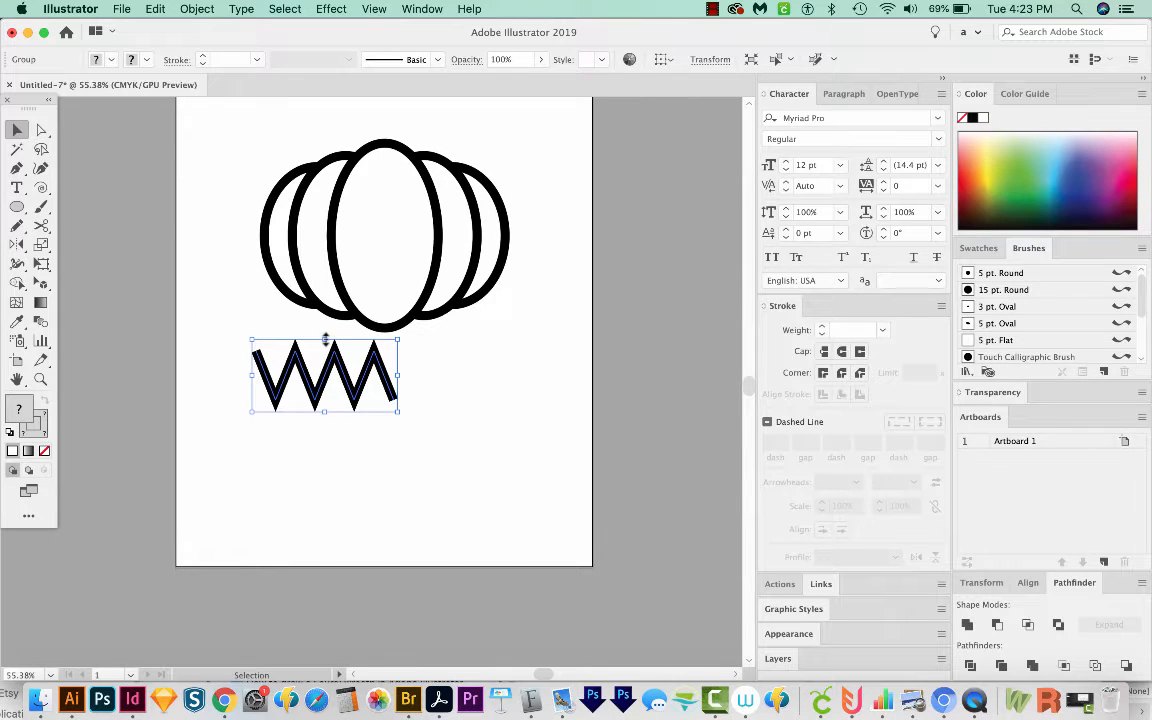
Step: Flatten the zigzag slightly, then duplicate it downward repeatedly to build a stack of zigzag rows
{"action": "left_click_drag", "start_coordinate": [325, 339], "coordinate": [326, 353]}
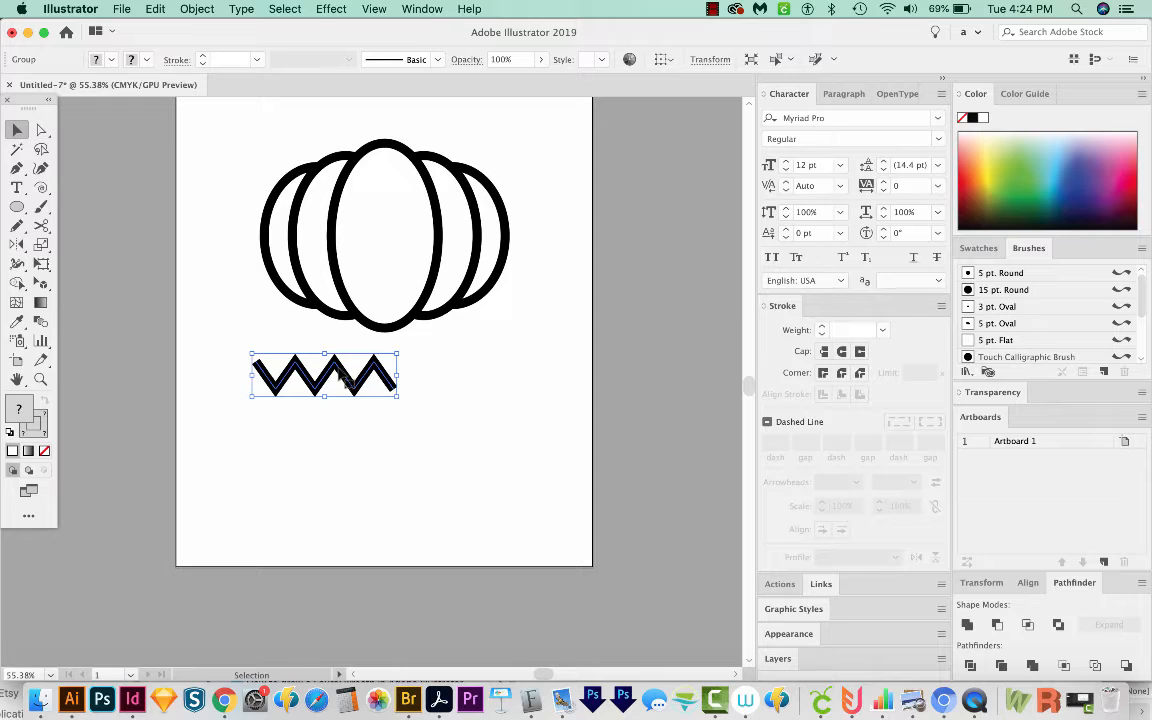
{"action": "left_click_drag", "start_coordinate": [343, 378], "coordinate": [338, 400]}
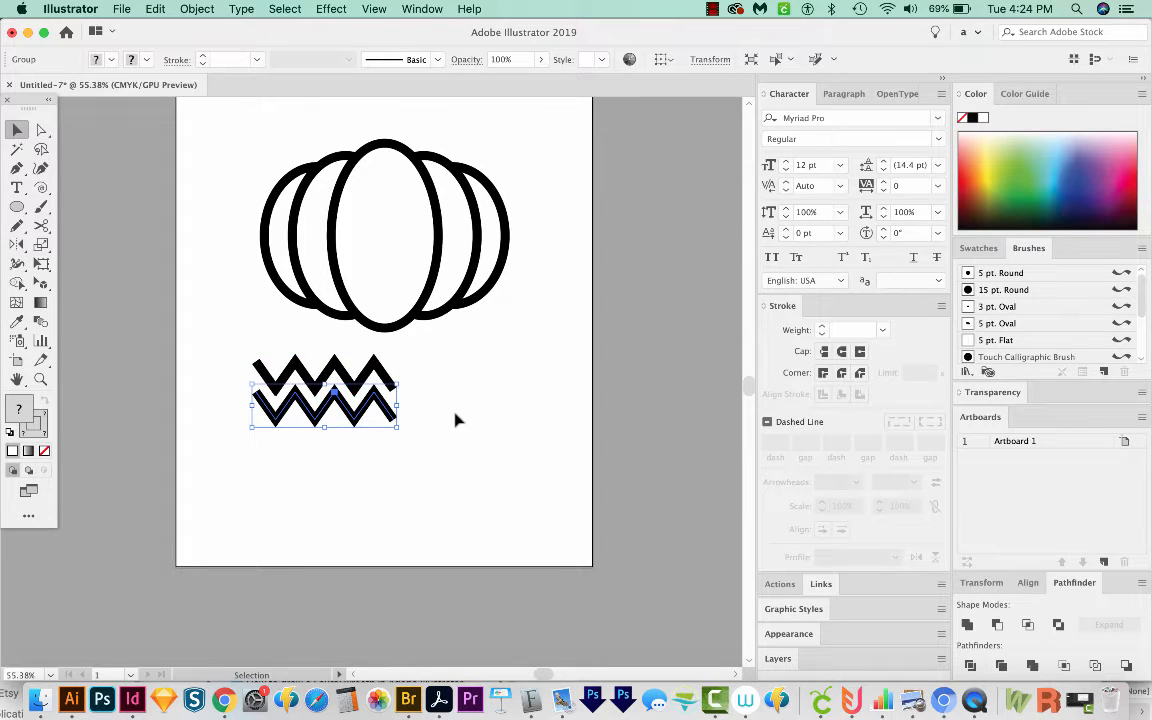
{"action": "key", "text": "a"}
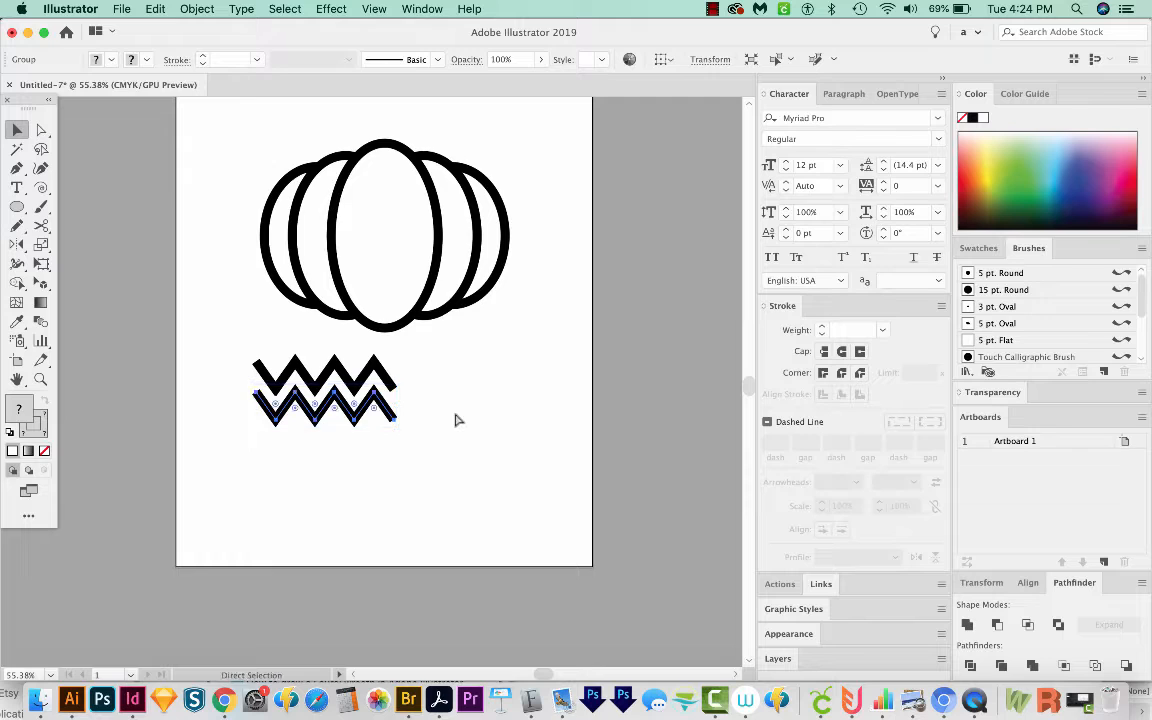
{"action": "key", "text": "super+d"}
{"action": "key", "text": "super+d"}
{"action": "key", "text": "super+d"}
{"action": "key", "text": "super+d"}
{"action": "key", "text": "super+d"}
{"action": "key", "text": "super+d"}
{"action": "key", "text": "super+d"}
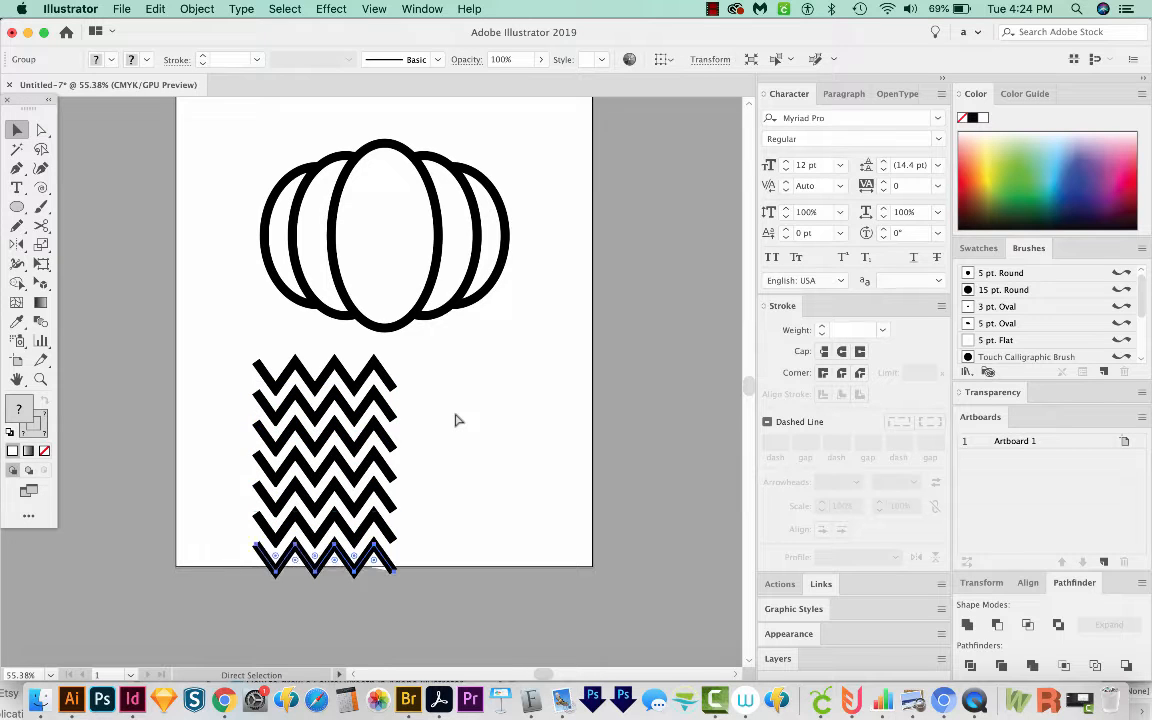
{"action": "key", "text": "super+d"}
{"action": "key", "text": "v"}
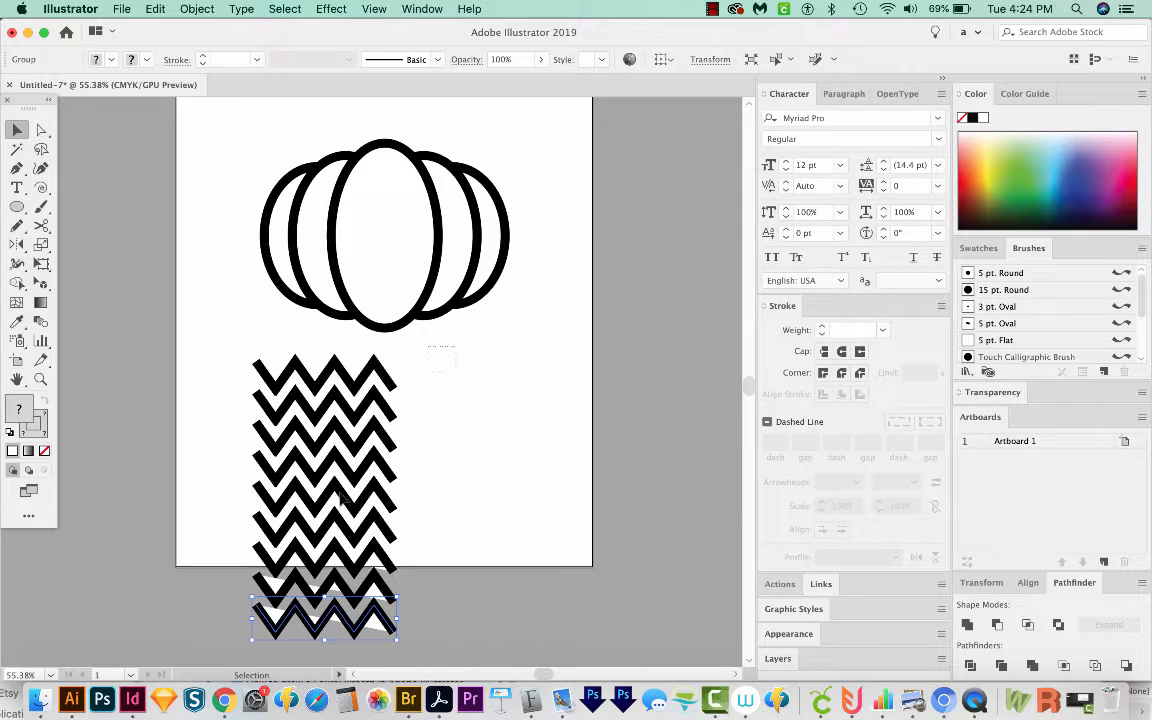
Step: Select the whole stack of zigzag rows and set its fill to none
{"action": "scroll", "coordinate": [340, 497], "scroll_direction": "down", "scroll_amount": 2}
{"action": "left_click_drag", "start_coordinate": [455, 310], "coordinate": [185, 618]}
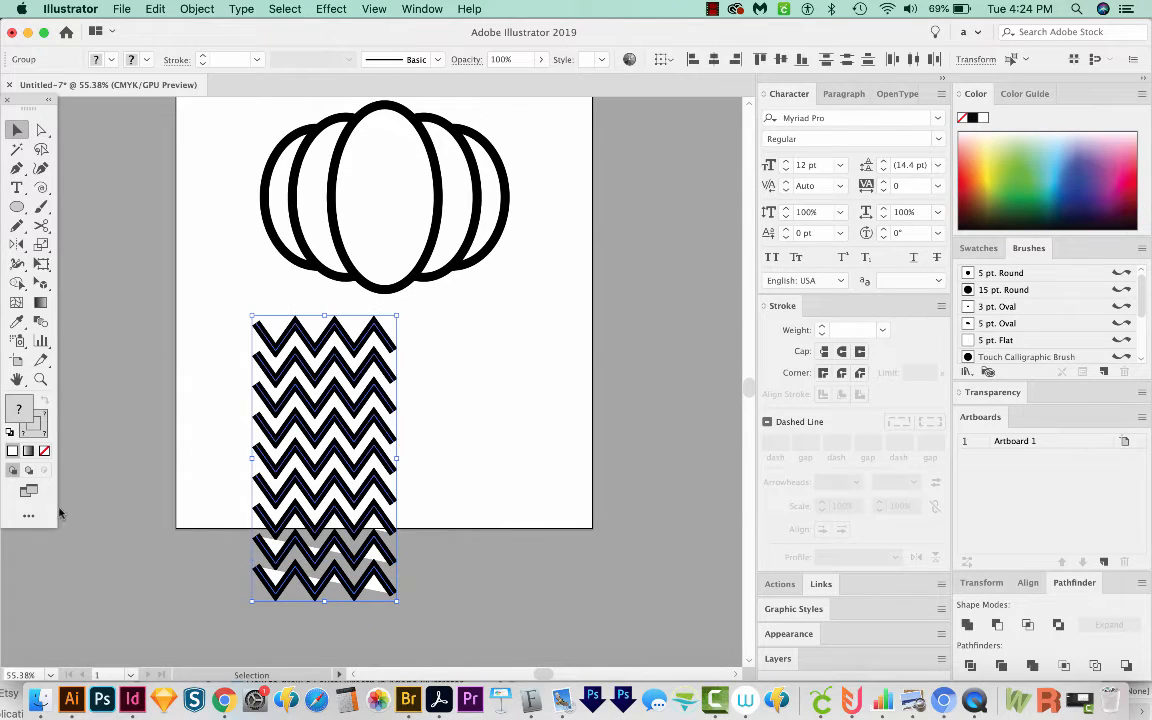
{"action": "left_click", "coordinate": [44, 452]}
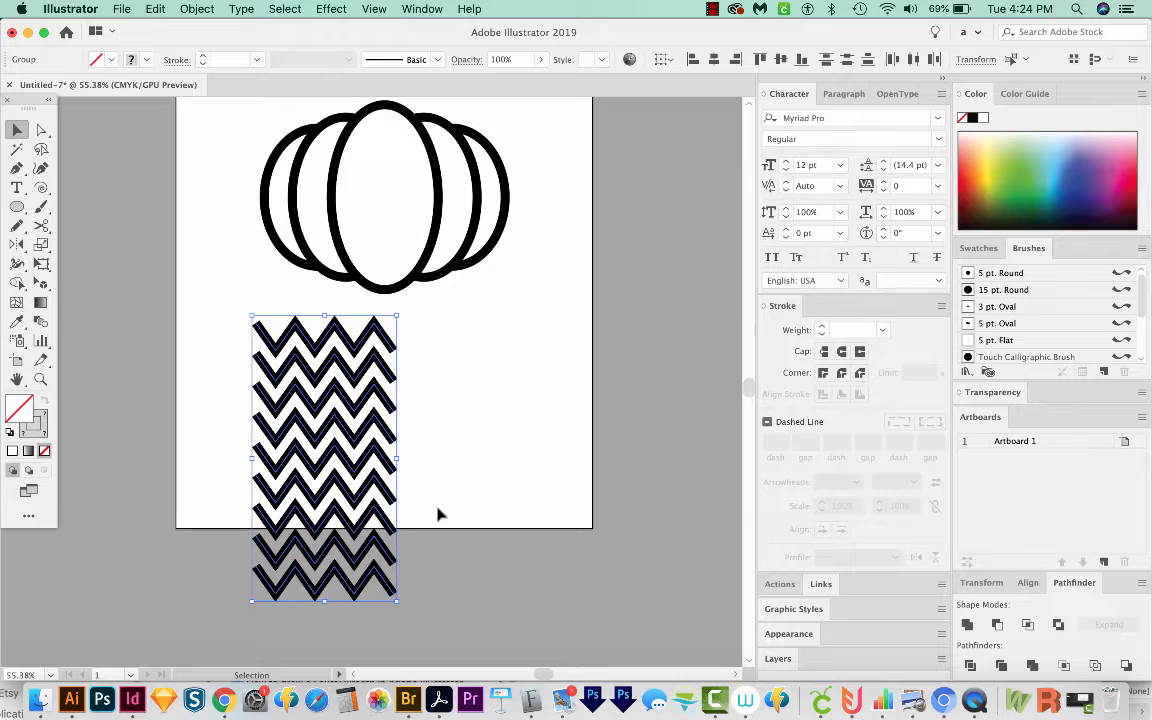
Step: Reposition the zigzag stack below the pumpkin's left side
{"action": "key", "text": "a"}
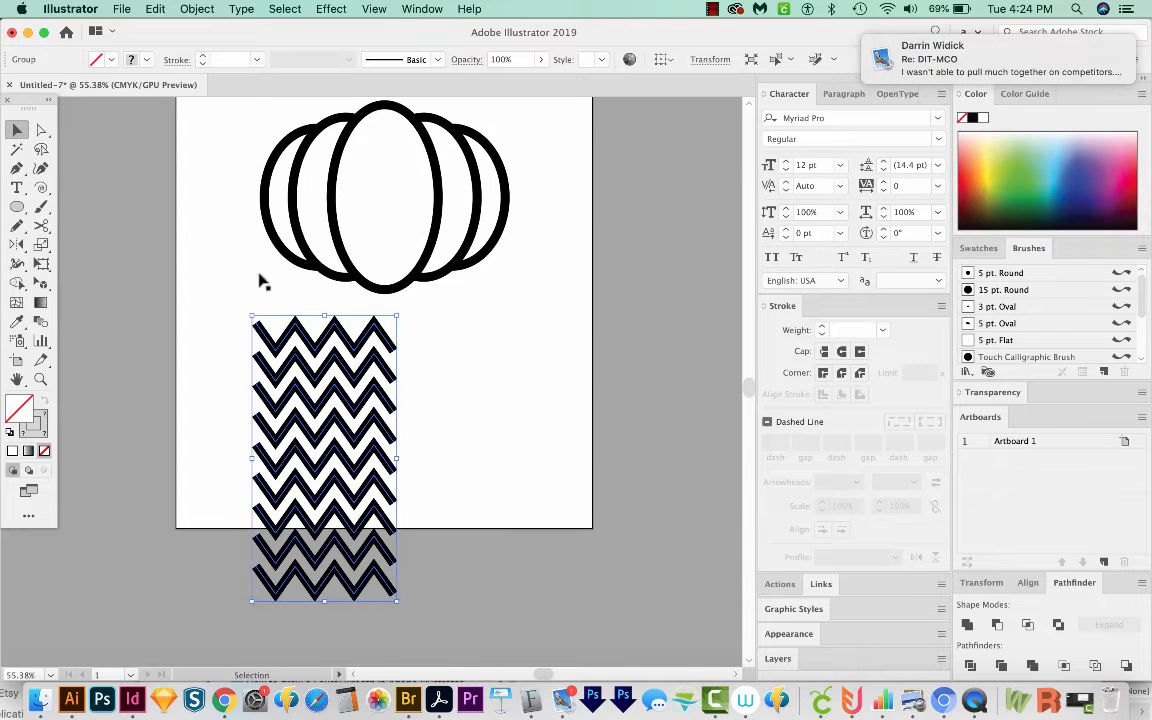
{"action": "key", "text": "v"}
{"action": "left_click_drag", "start_coordinate": [325, 326], "coordinate": [413, 158]}
{"action": "scroll", "coordinate": [507, 283], "scroll_direction": "up", "scroll_amount": 5}
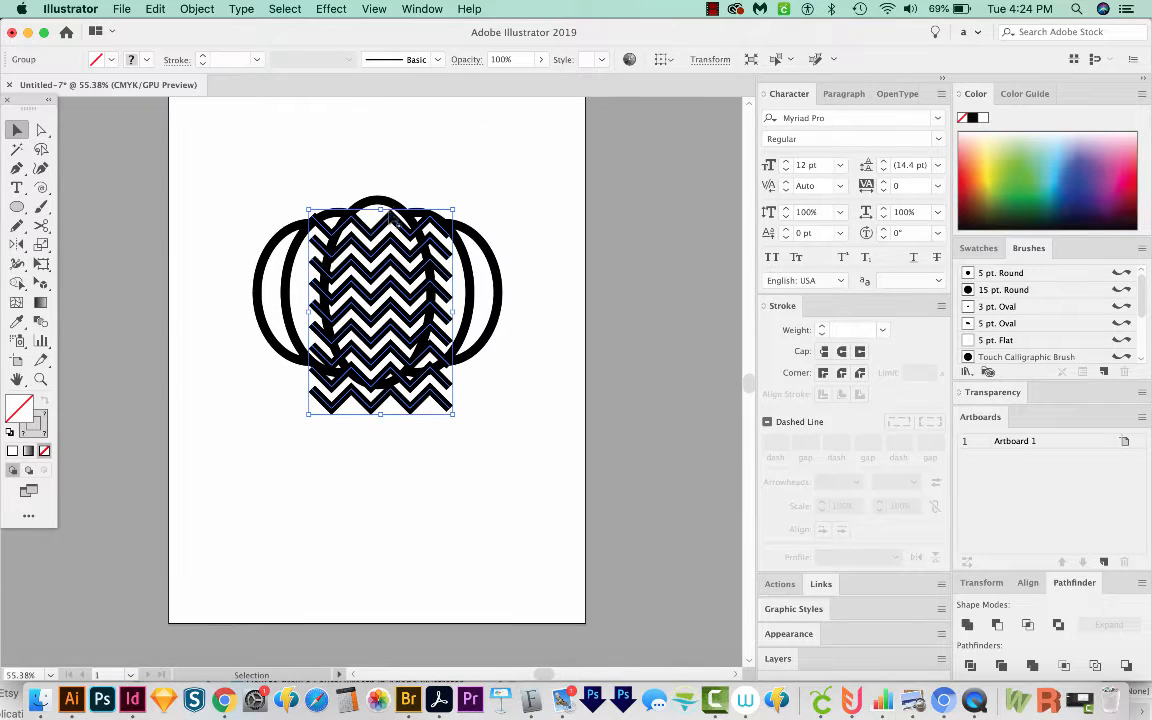
{"action": "left_click_drag", "start_coordinate": [391, 200], "coordinate": [307, 415]}
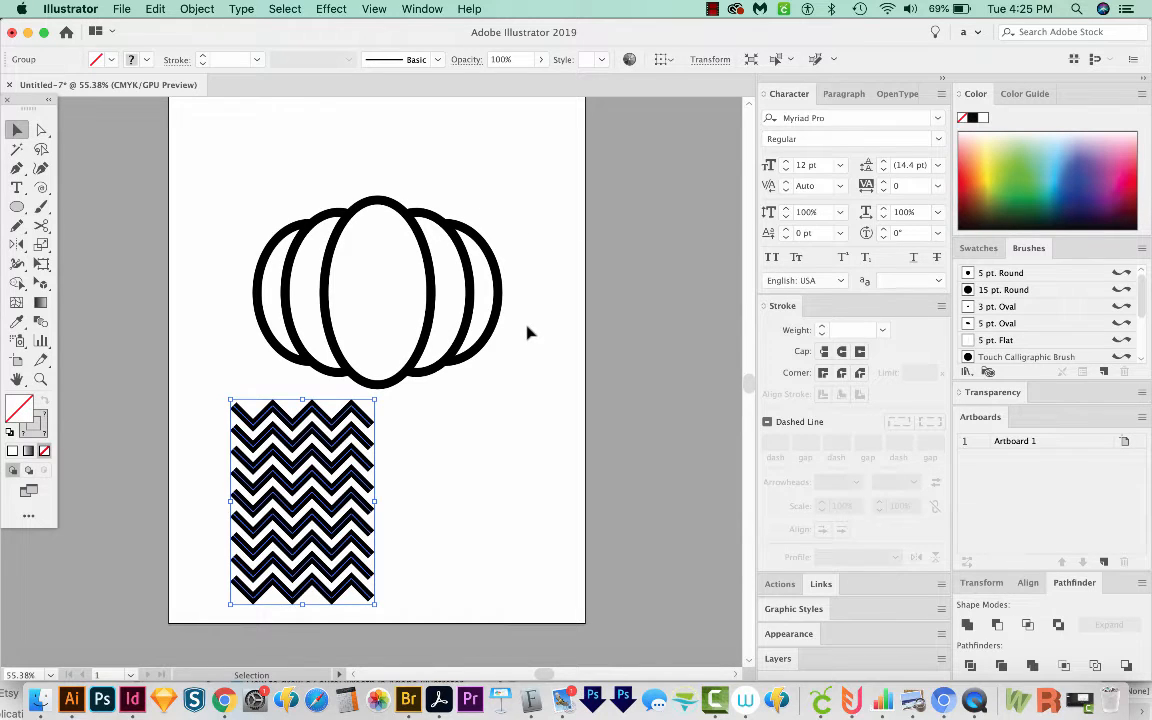
Step: Draw a long thin horizontal rectangle right of the zigzags and swap its fill and stroke to solid black
{"action": "key", "text": "m"}
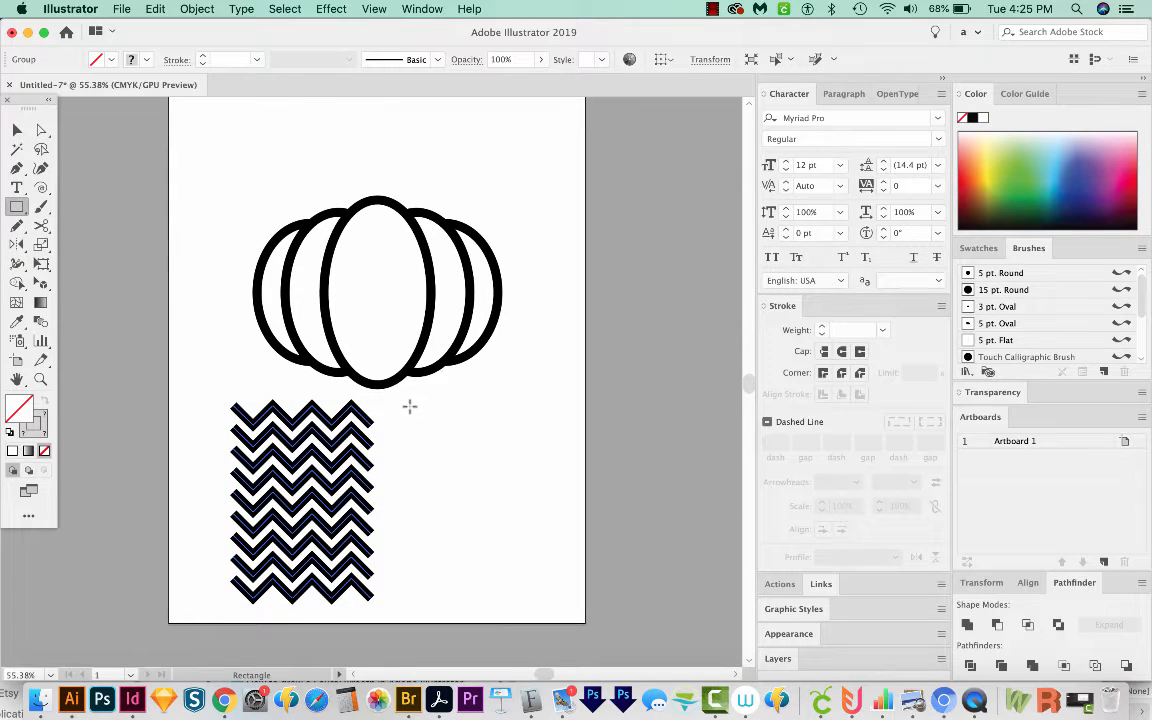
{"action": "left_click_drag", "start_coordinate": [409, 406], "coordinate": [571, 412]}
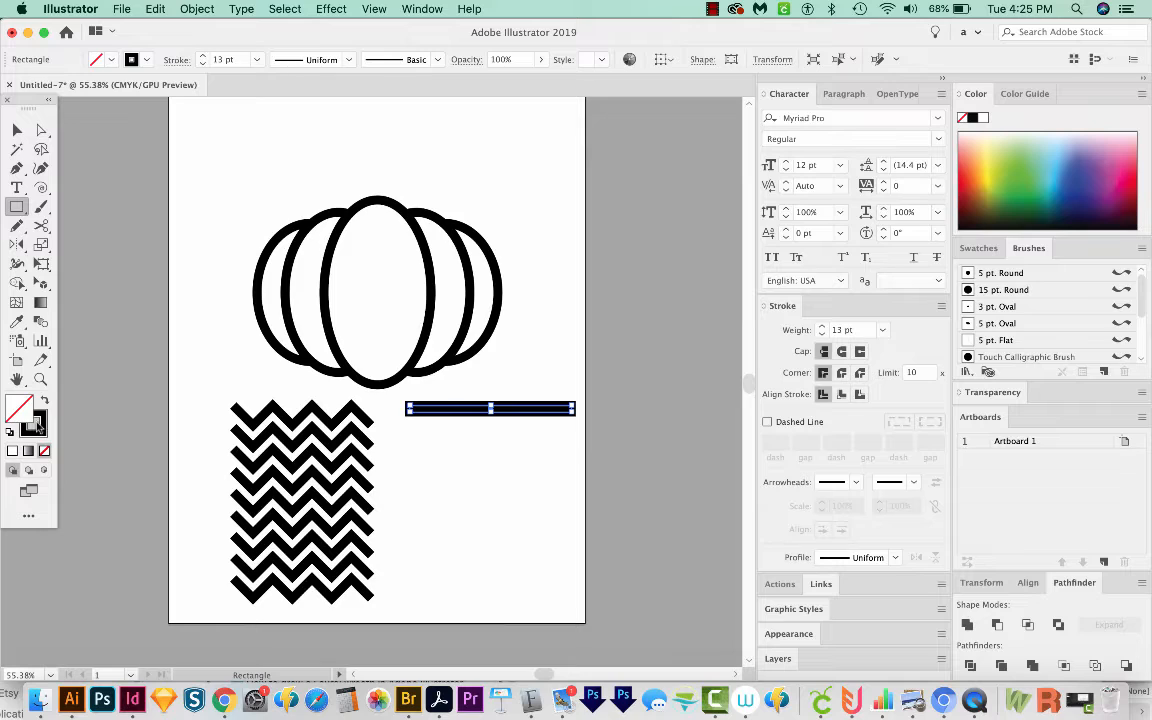
{"action": "left_click", "coordinate": [44, 401]}
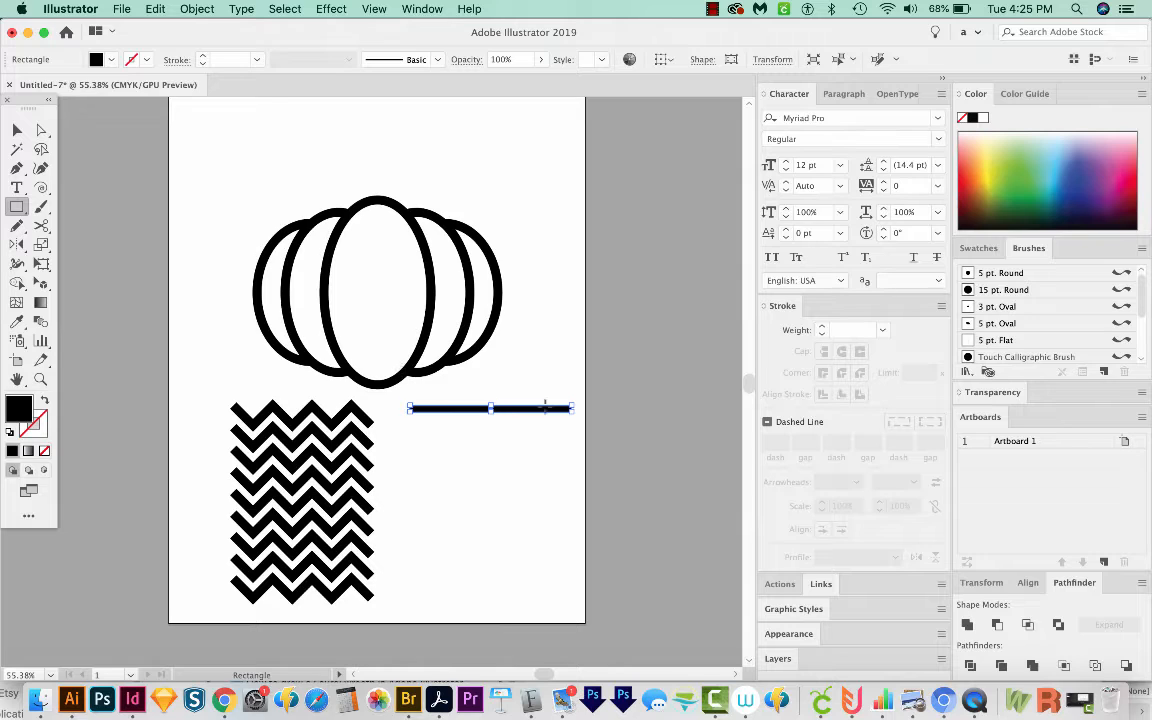
Step: Duplicate the bar slightly downward and repeat the transform to create a stack of evenly spaced bars
{"action": "key", "text": "v"}
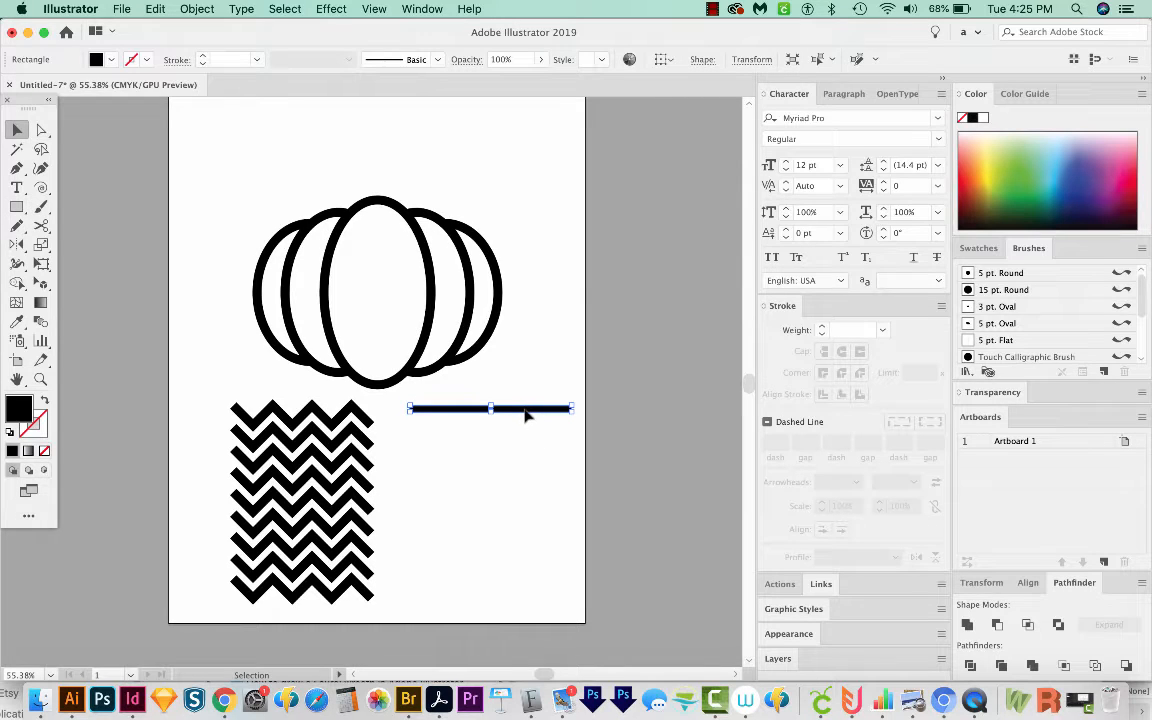
{"action": "left_click_drag", "start_coordinate": [525, 415], "coordinate": [533, 427]}
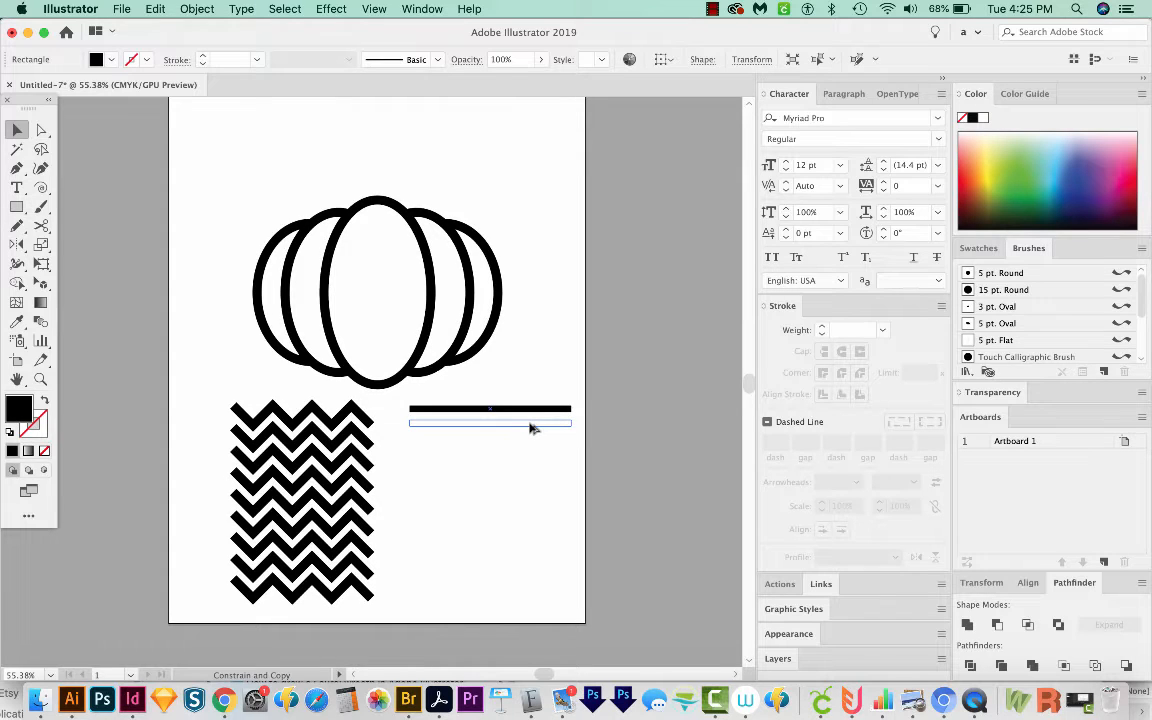
{"action": "left_click_drag", "start_coordinate": [531, 427], "coordinate": [531, 427]}
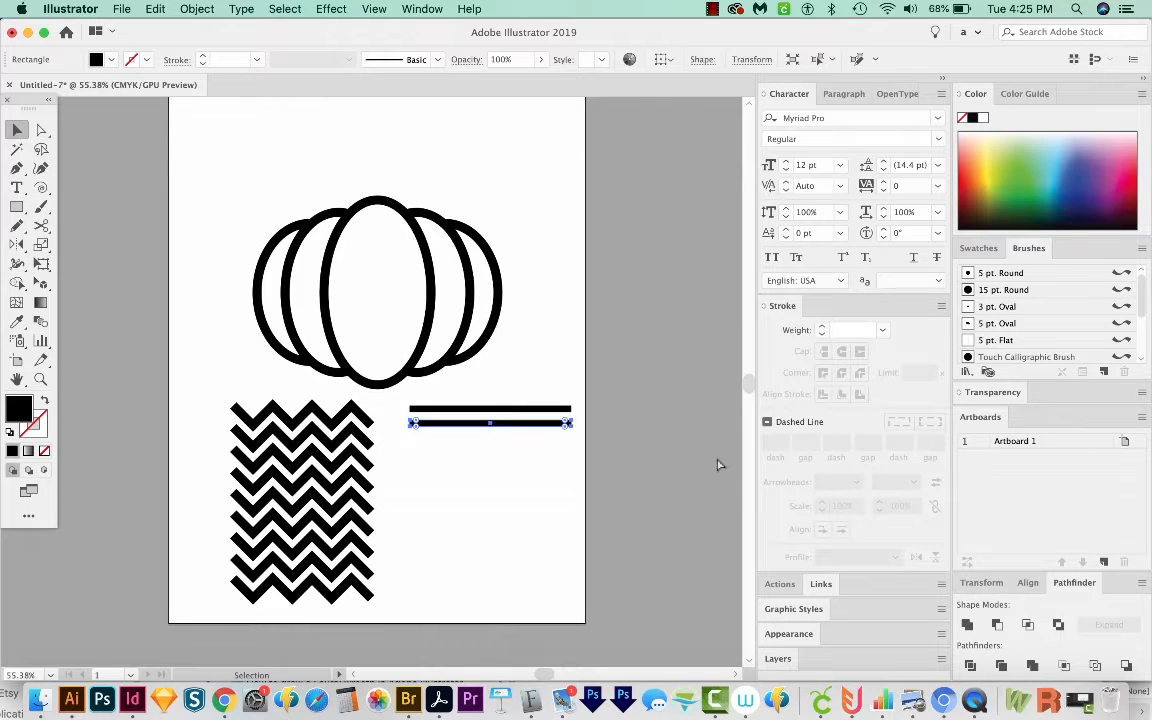
{"action": "key", "text": "ctrl+d"}
{"action": "key", "text": "ctrl+d"}
{"action": "key", "text": "ctrl+d"}
{"action": "key", "text": "ctrl+d"}
{"action": "key", "text": "ctrl+d"}
{"action": "key", "text": "ctrl+d"}
{"action": "key", "text": "ctrl+d"}
{"action": "key", "text": "ctrl+d"}
{"action": "key", "text": "ctrl+d"}
{"action": "key", "text": "ctrl+d"}
{"action": "key", "text": "ctrl+d"}
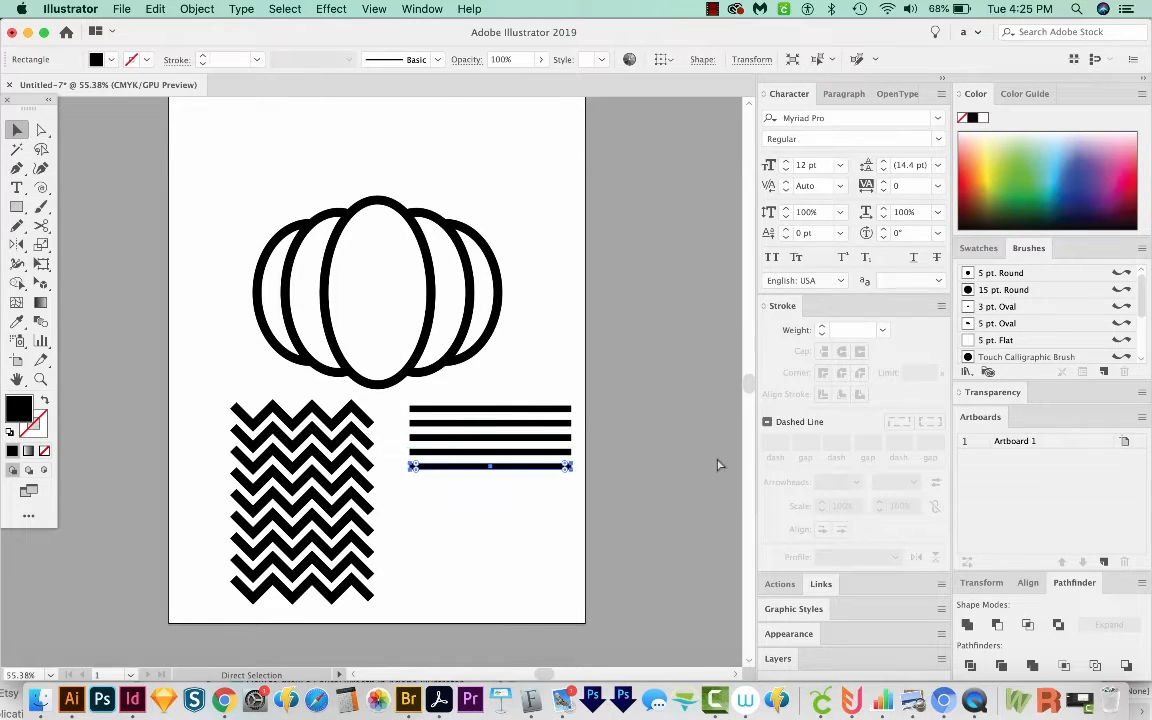
Step: Select all the bars, skew them with Free Transform so the right side rises, and group them
{"action": "left_click_drag", "start_coordinate": [479, 624], "coordinate": [455, 395]}
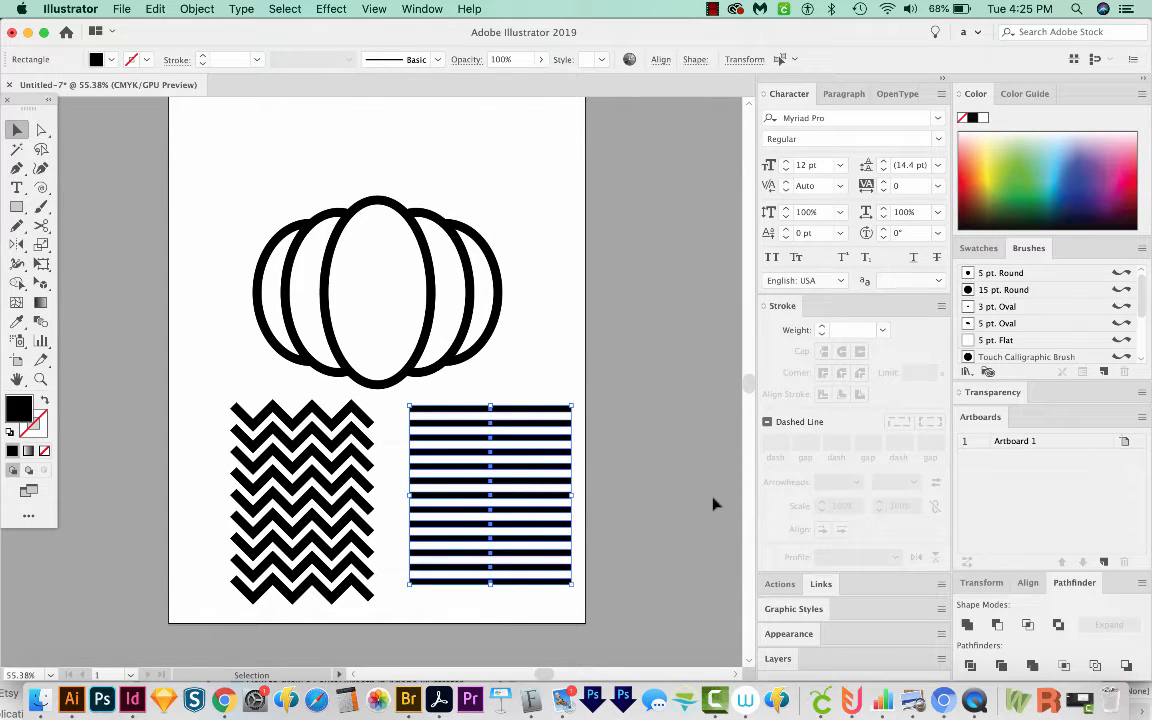
{"action": "key", "text": "e"}
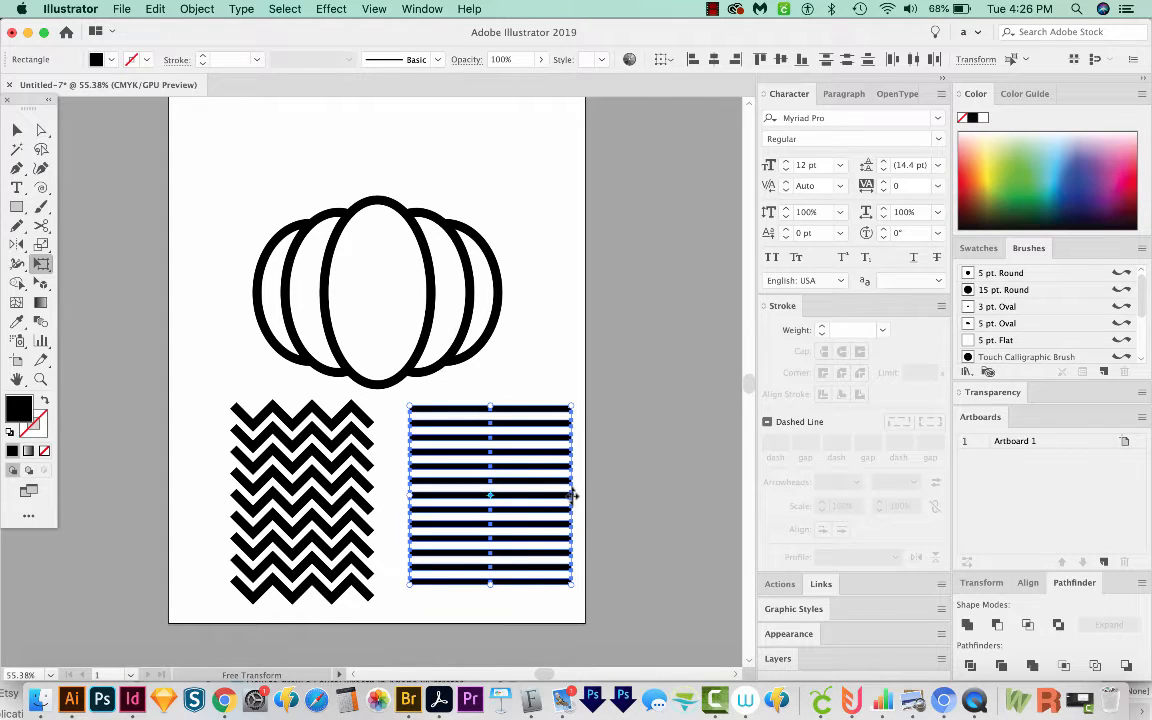
{"action": "left_click_drag", "start_coordinate": [573, 494], "coordinate": [573, 422]}
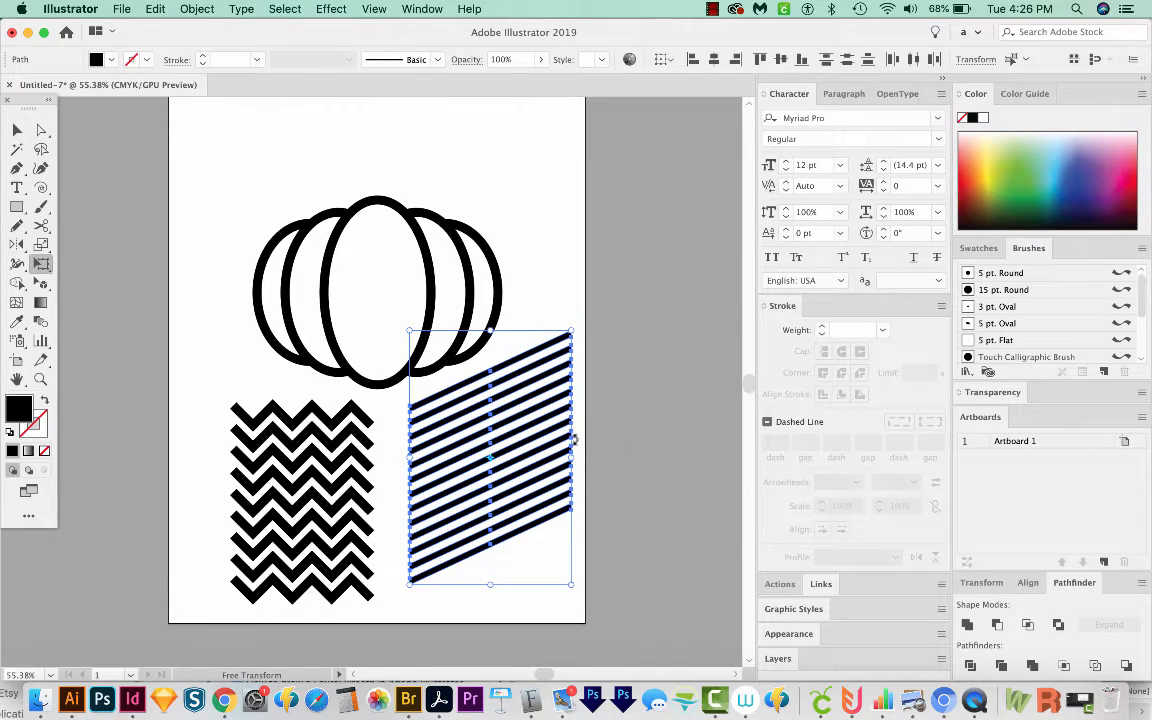
{"action": "key", "text": "super+g"}
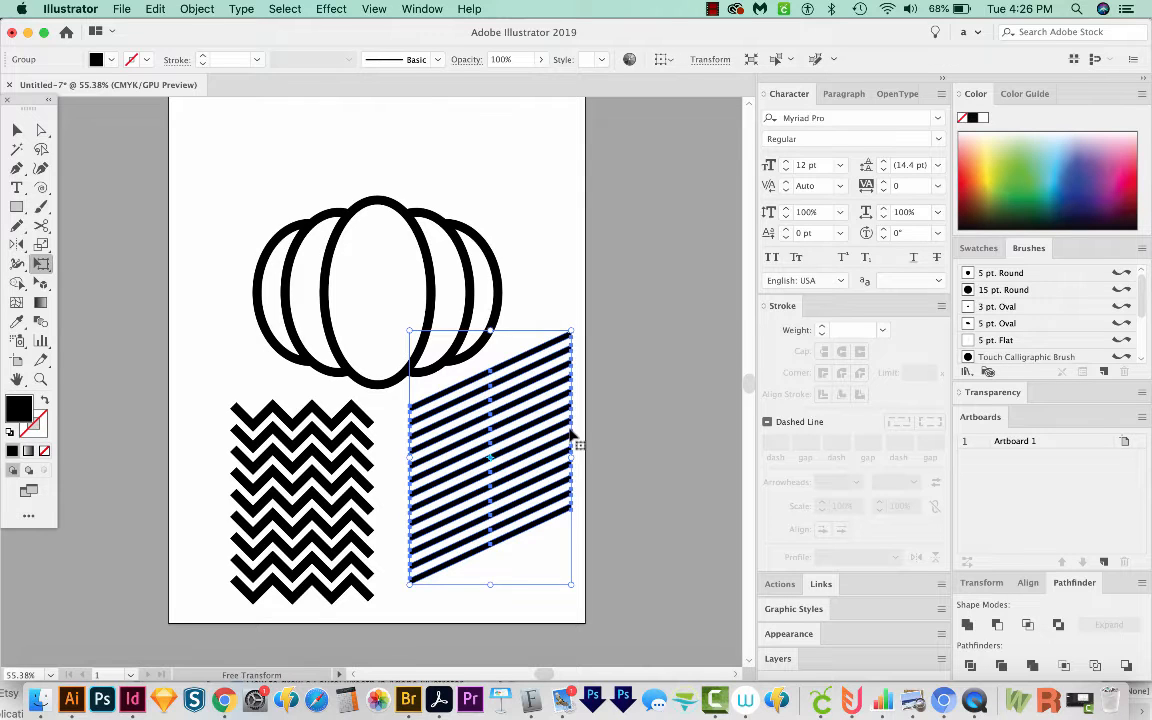
Step: Move the zigzag stack up over the centre of the pumpkin
{"action": "key", "text": "v"}
{"action": "left_click", "coordinate": [576, 560]}
{"action": "left_click_drag", "start_coordinate": [576, 561], "coordinate": [596, 569]}
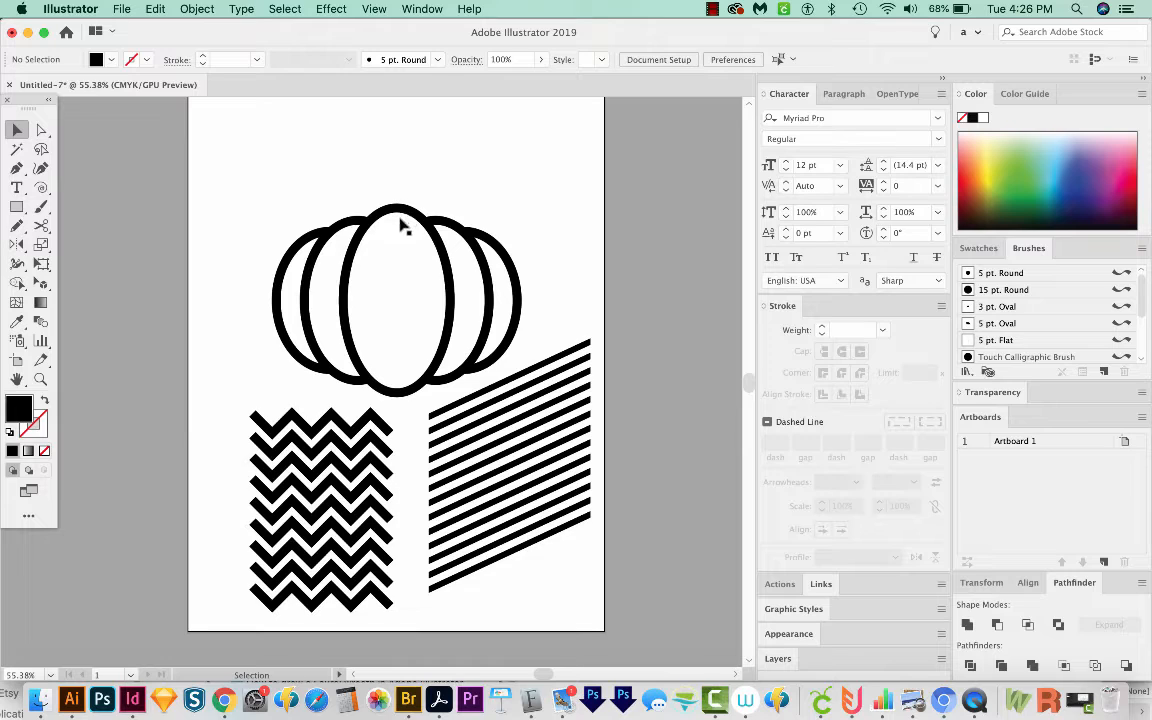
{"action": "left_click", "coordinate": [350, 440]}
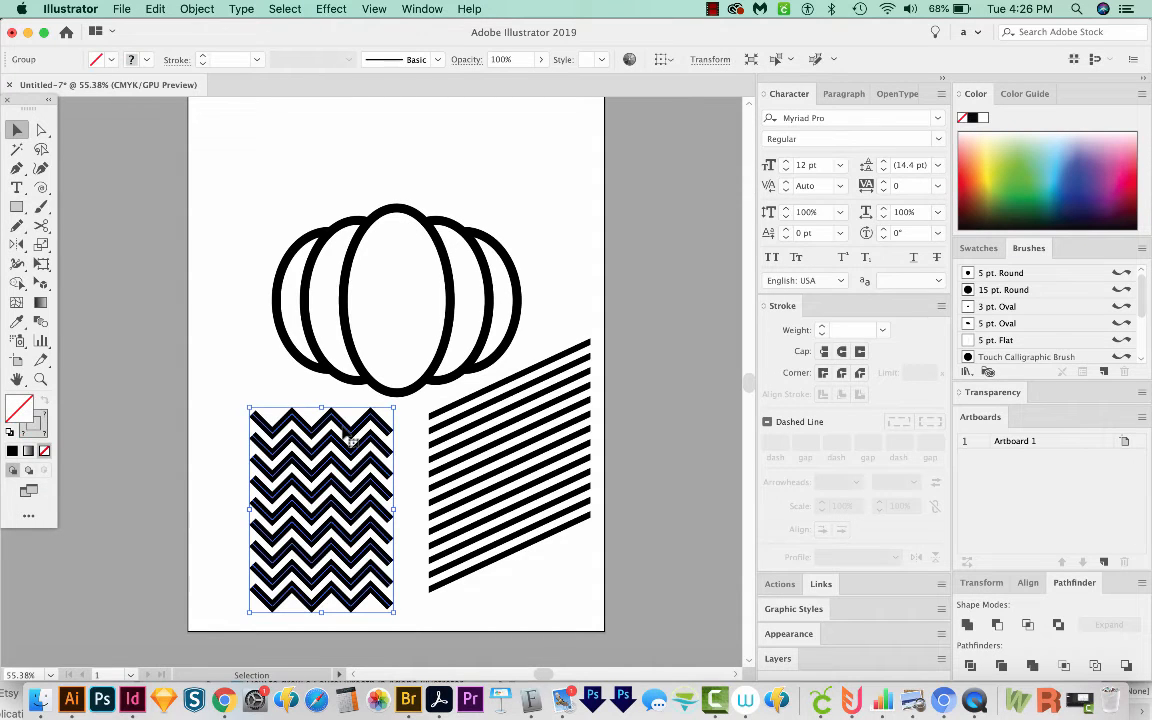
{"action": "key", "text": "a"}
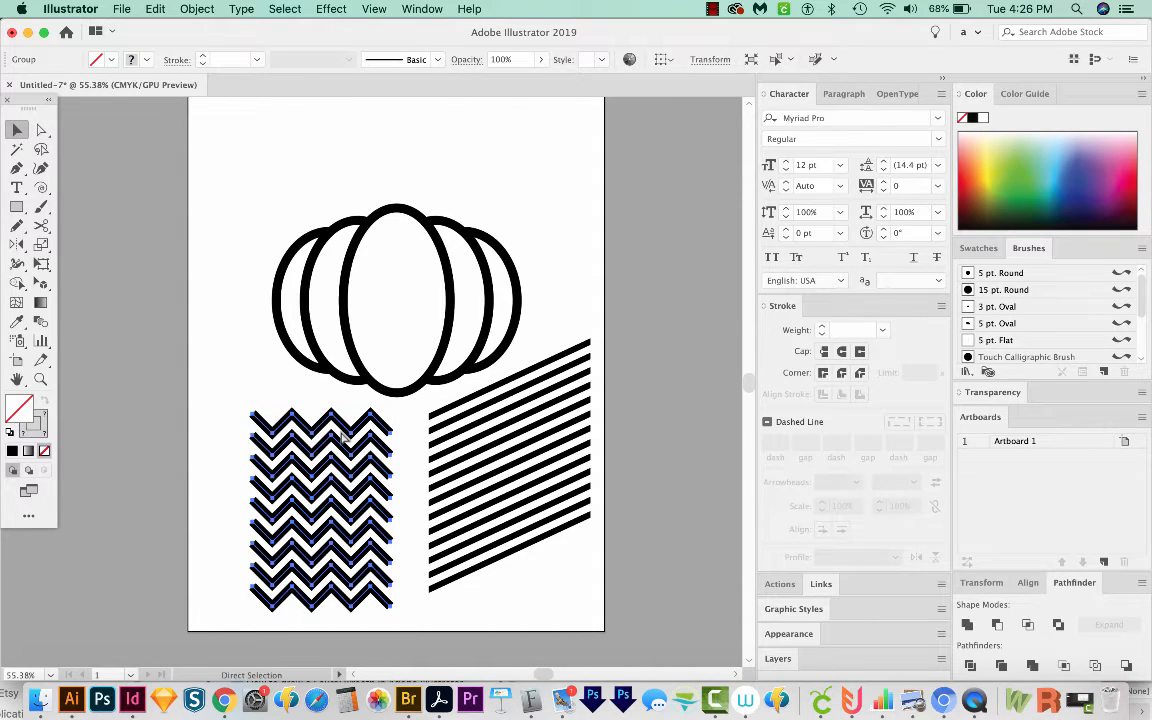
{"action": "key", "text": "v"}
{"action": "left_click_drag", "start_coordinate": [345, 437], "coordinate": [416, 216]}
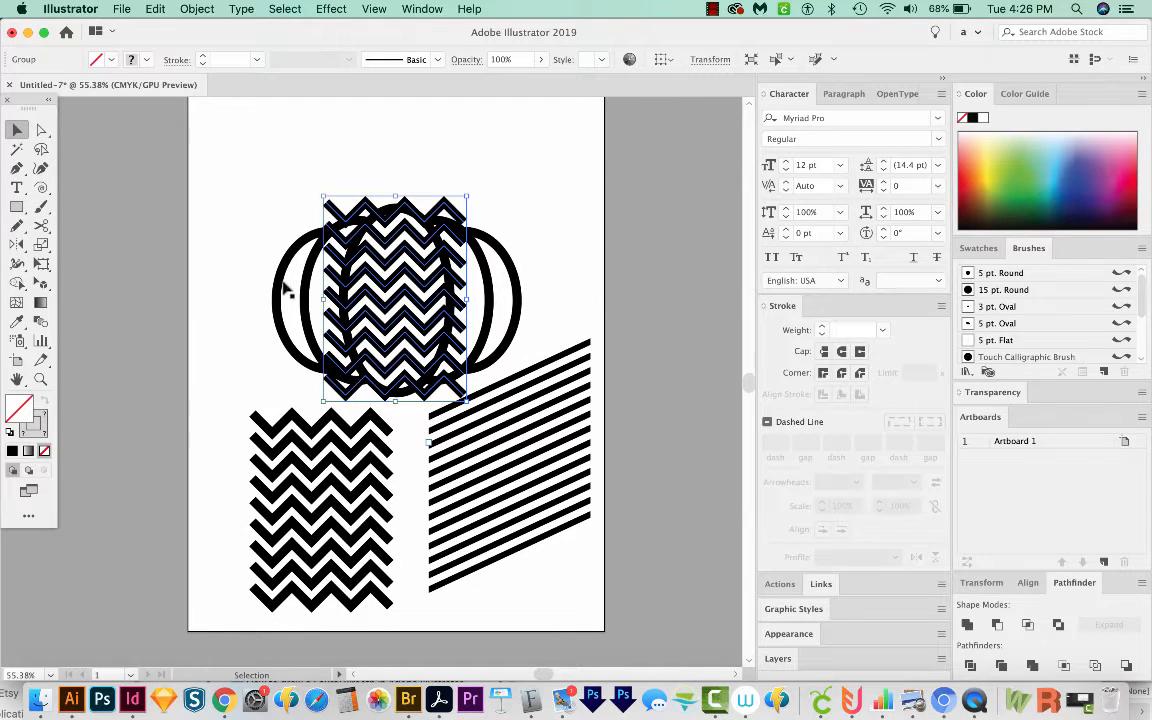
Step: Duplicate the zigzag stack so copies span the pumpkin's width, then select all three stacks and hide them
{"action": "left_click_drag", "start_coordinate": [385, 203], "coordinate": [278, 234]}
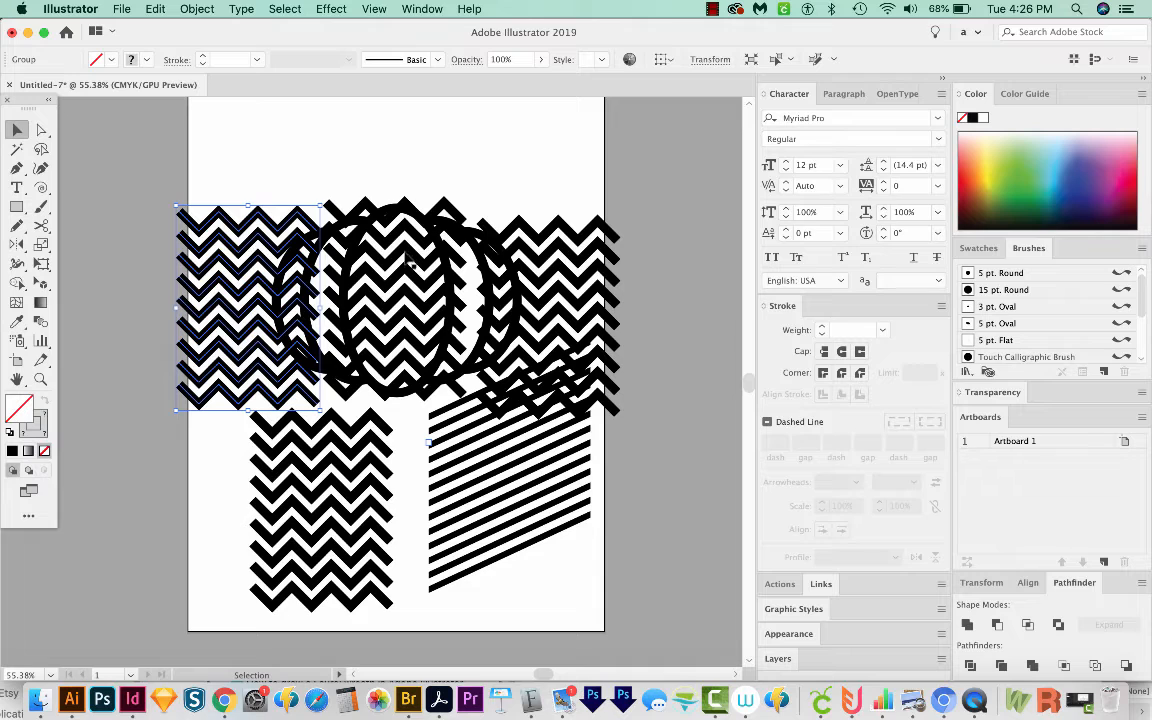
{"action": "left_click", "coordinate": [385, 231], "text": "shift"}
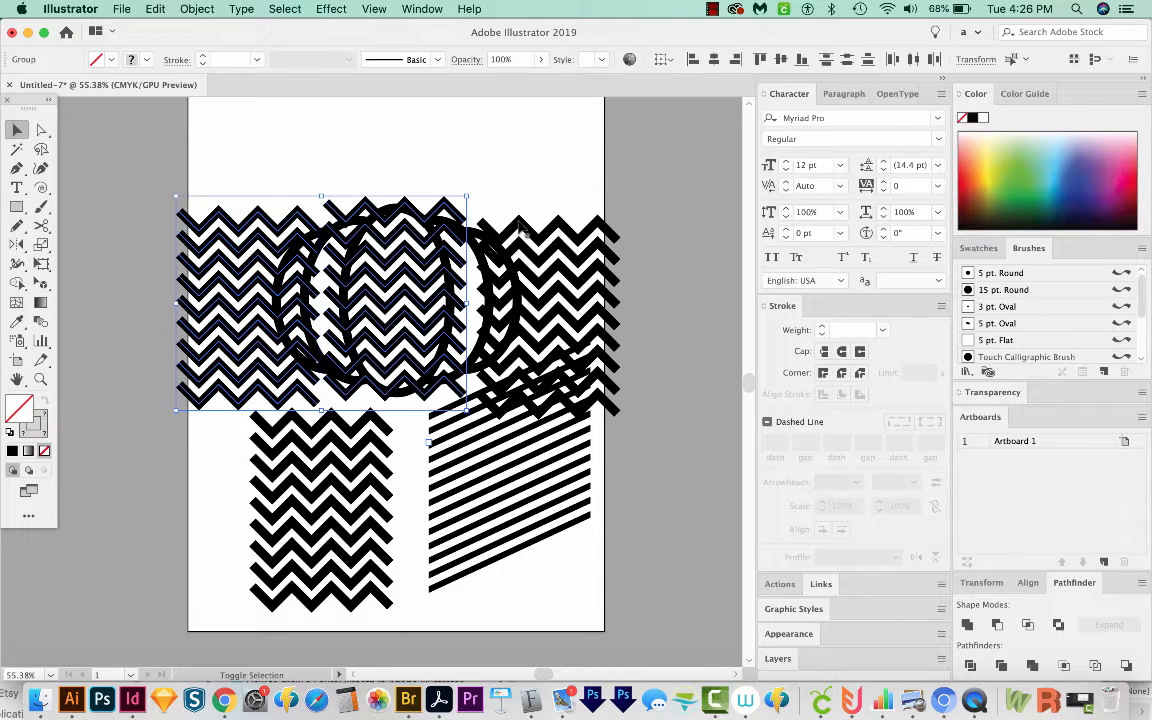
{"action": "left_click", "coordinate": [527, 237], "text": "shift"}
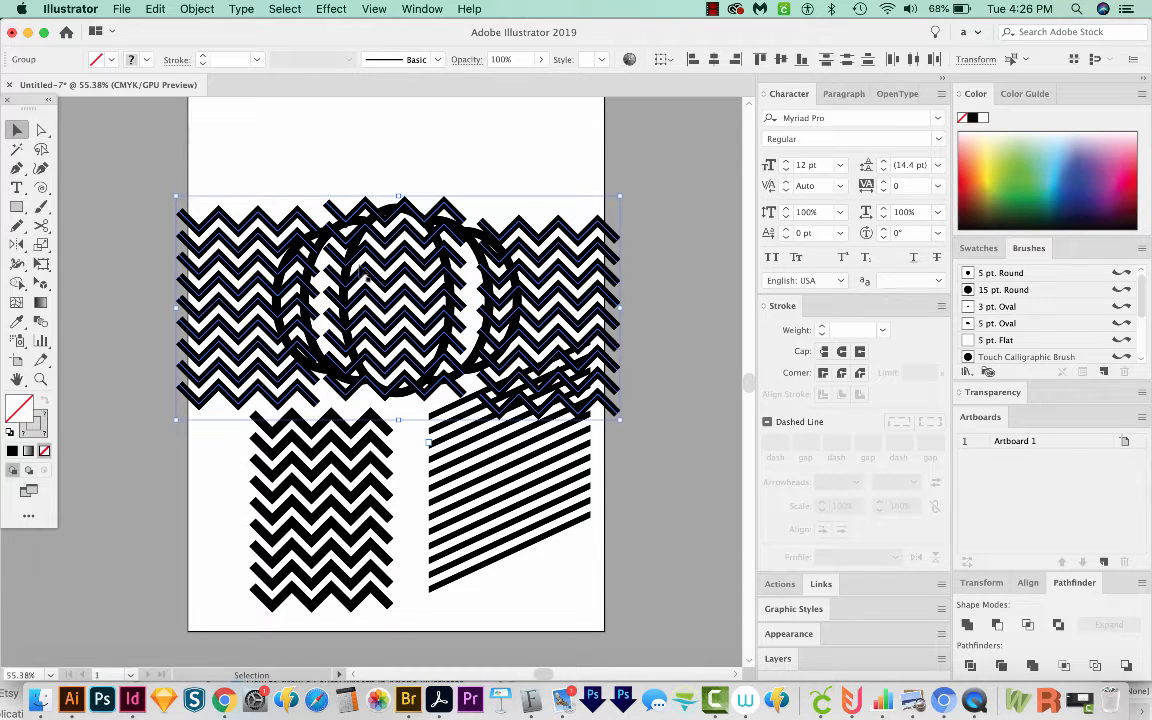
{"action": "key", "text": "a"}
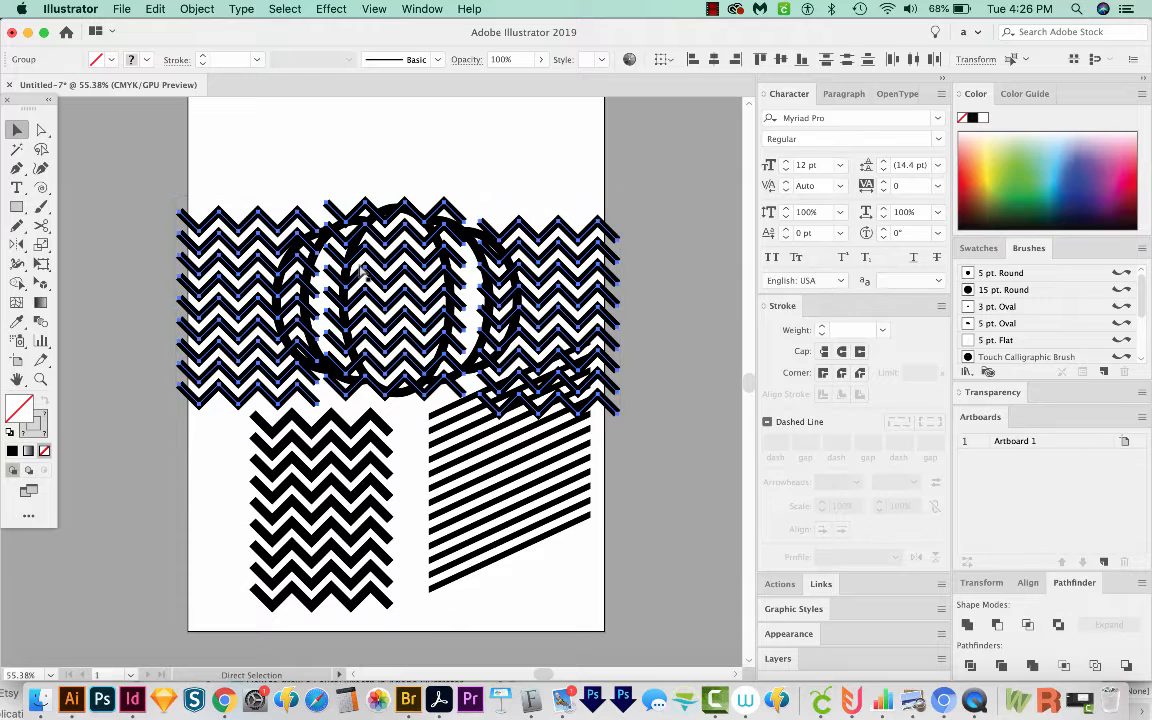
{"action": "key", "text": "v"}
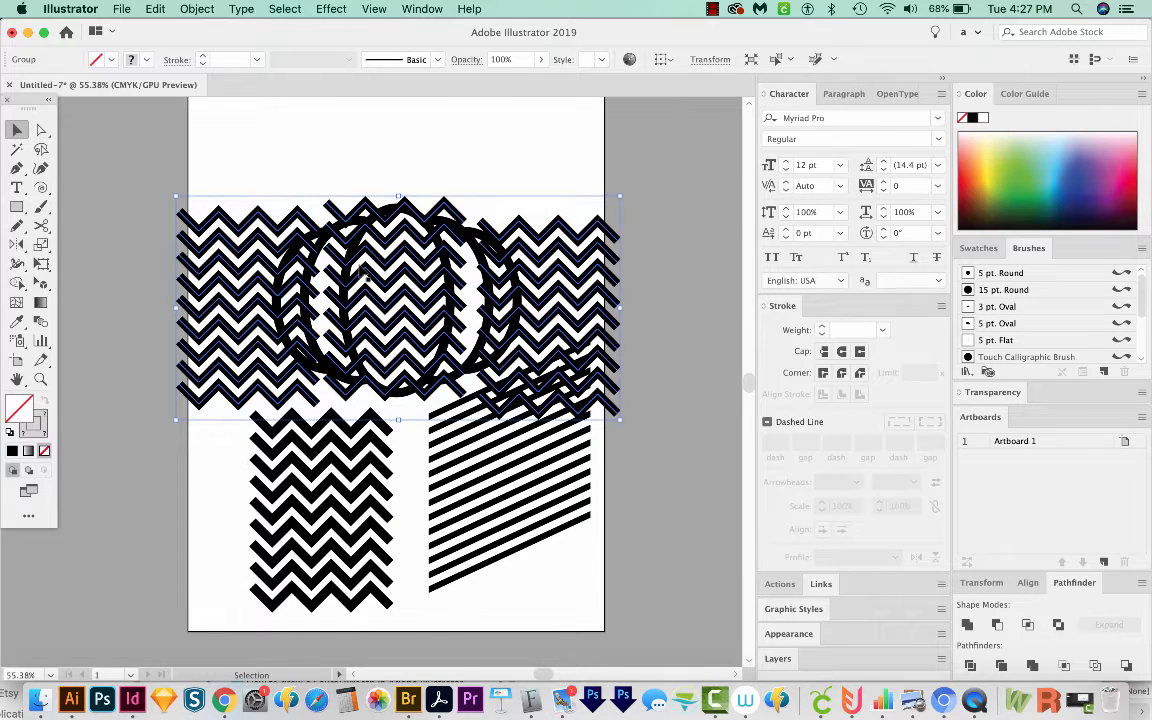
{"action": "key", "text": "Delete"}
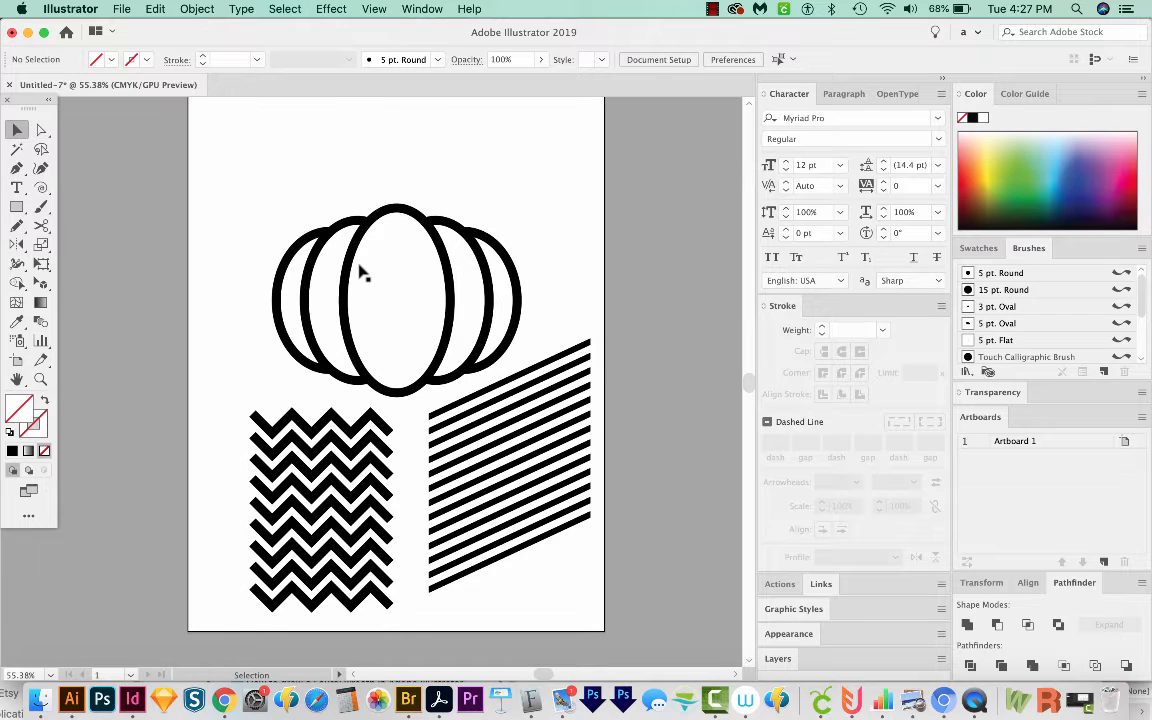
Step: Select the left, middle and right pumpkin ellipses and combine them into a compound path
{"action": "left_click", "coordinate": [296, 266]}
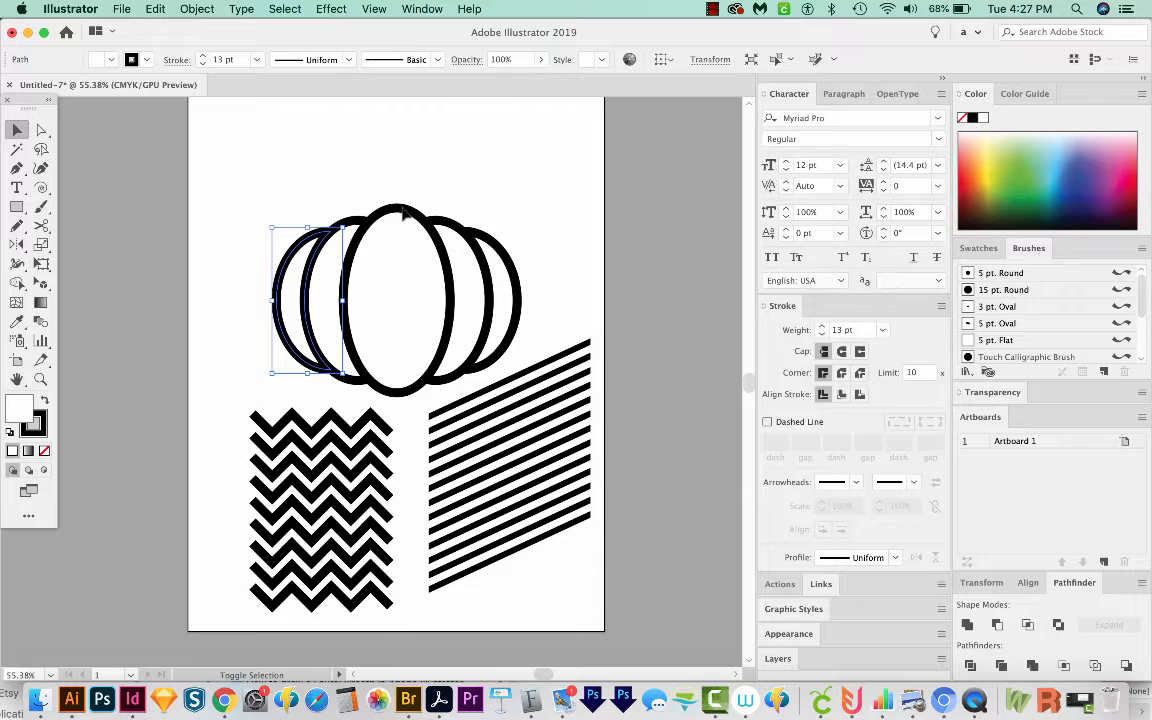
{"action": "left_click", "coordinate": [403, 208], "text": "shift"}
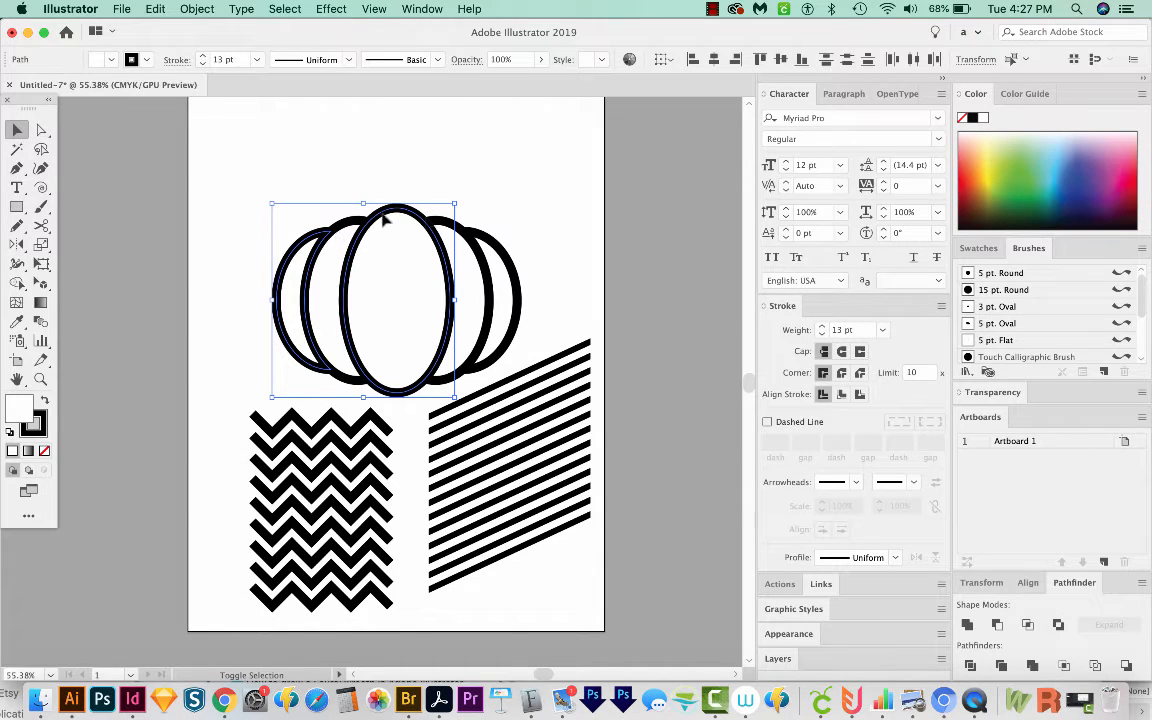
{"action": "left_click", "coordinate": [503, 259], "text": "shift"}
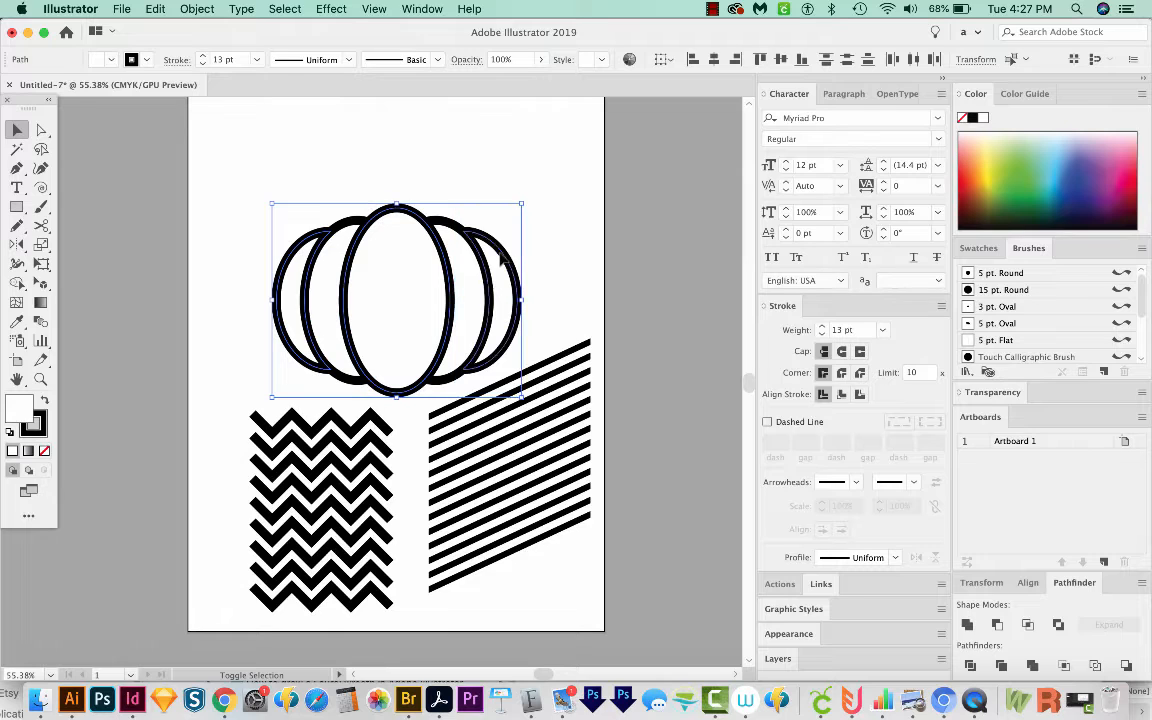
{"action": "key", "text": "a"}
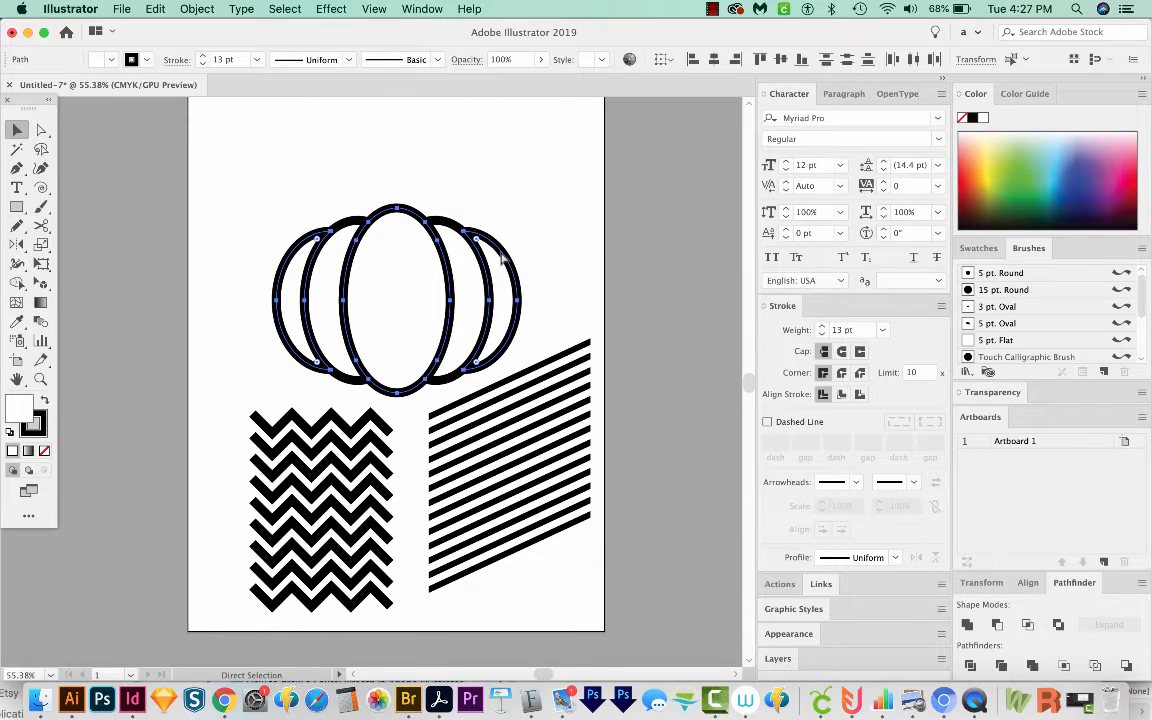
{"action": "key", "text": "v"}
{"action": "left_click", "coordinate": [565, 167]}
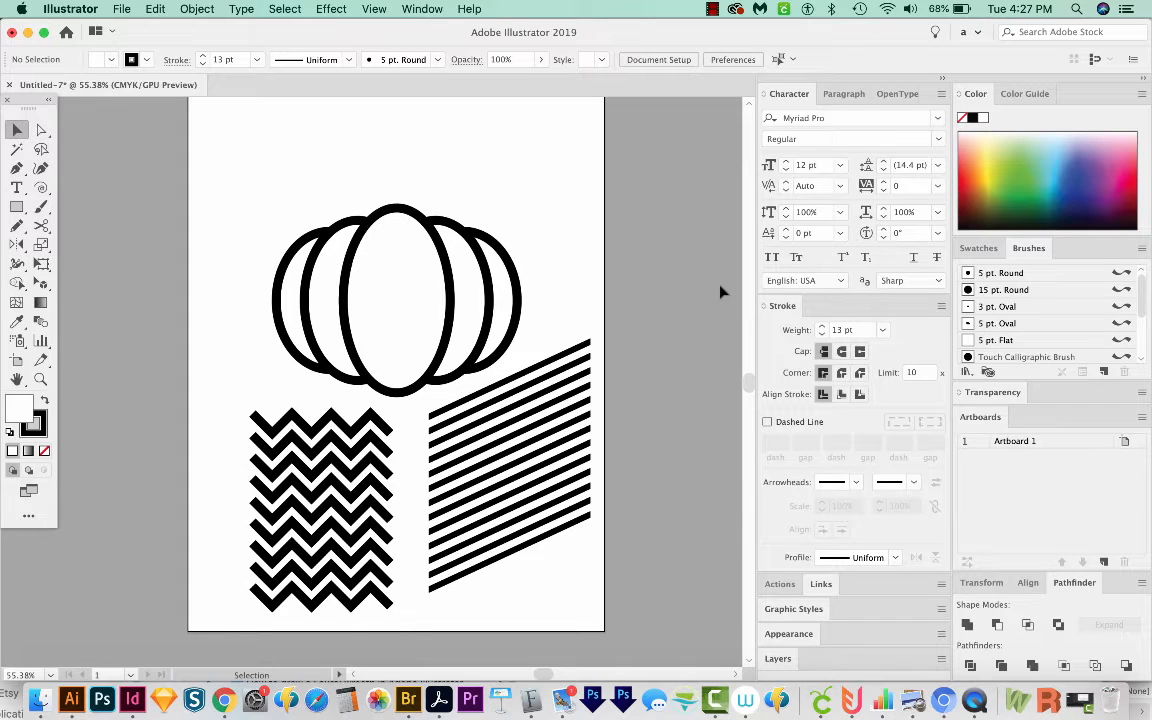
{"action": "key", "text": "a"}
{"action": "key", "text": "super+z"}
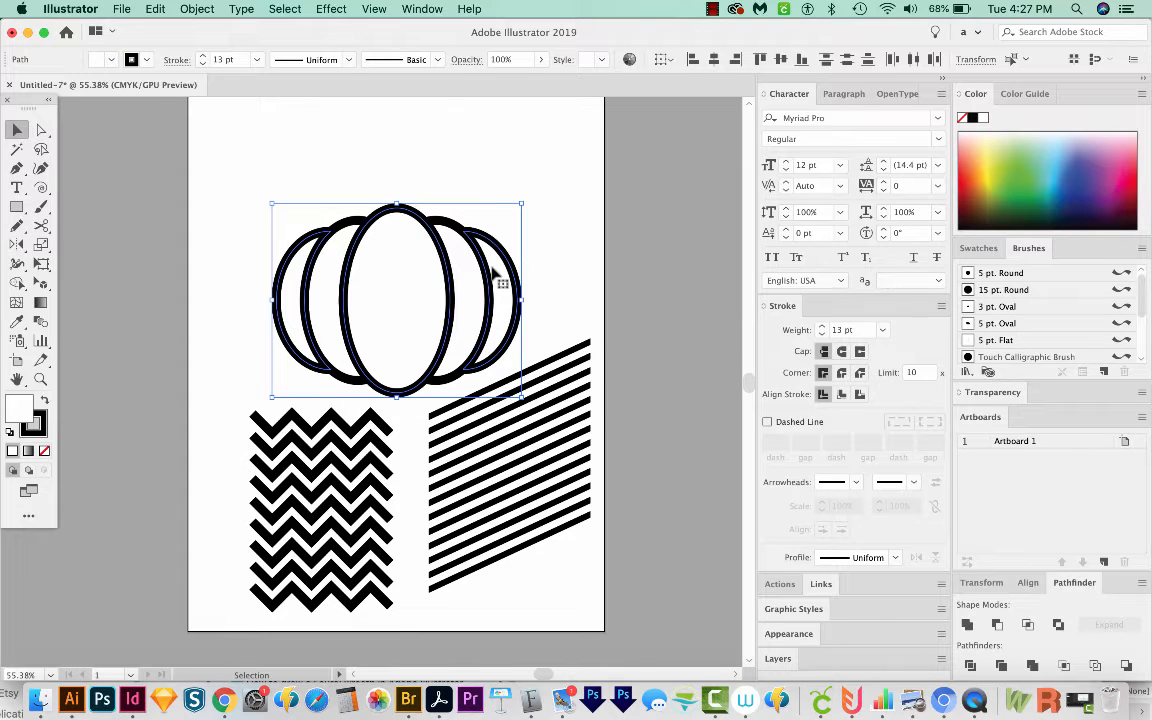
{"action": "left_click", "coordinate": [197, 9]}
{"action": "mouse_move", "coordinate": [300, 541]}
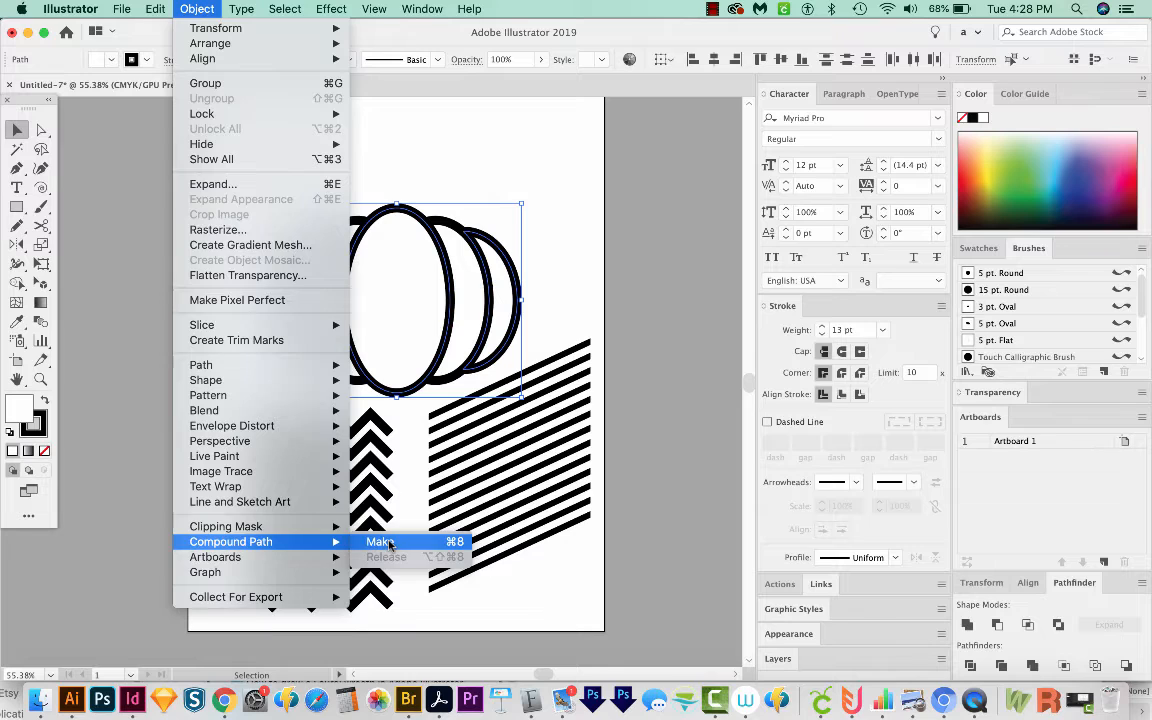
{"action": "left_click", "coordinate": [380, 542]}
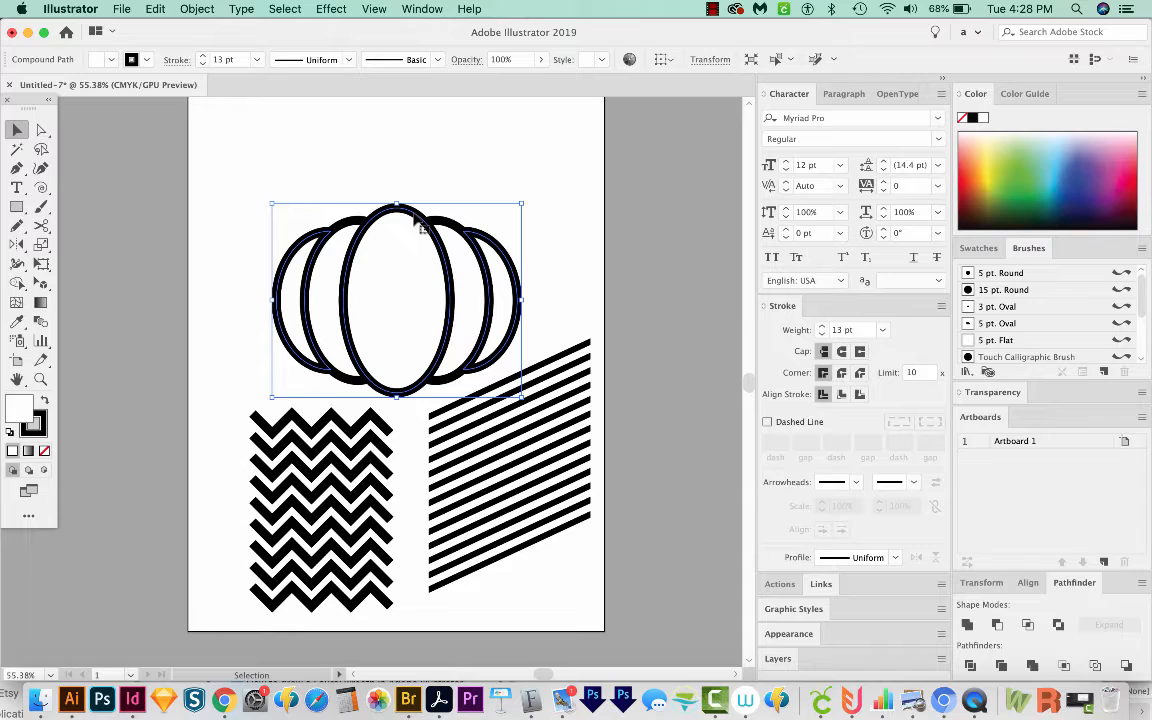
Step: Show the hidden zigzag stacks and clip them inside the compound ellipse path with a clipping mask
{"action": "left_click", "coordinate": [195, 10]}
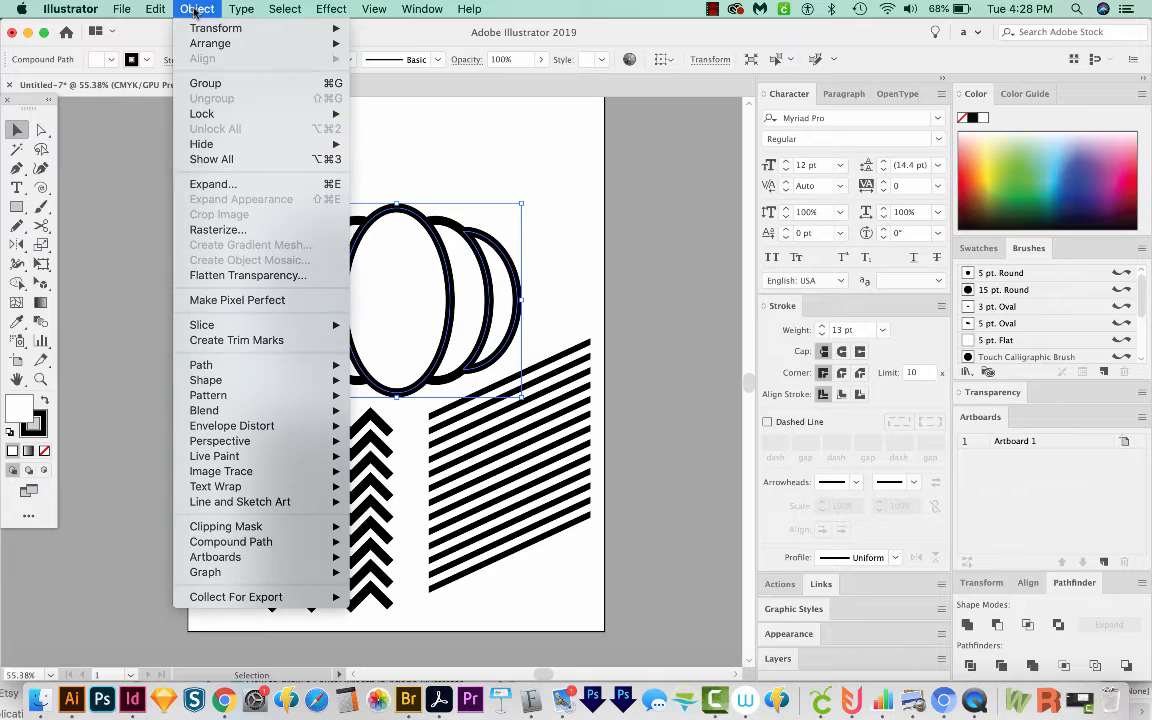
{"action": "left_click", "coordinate": [226, 157]}
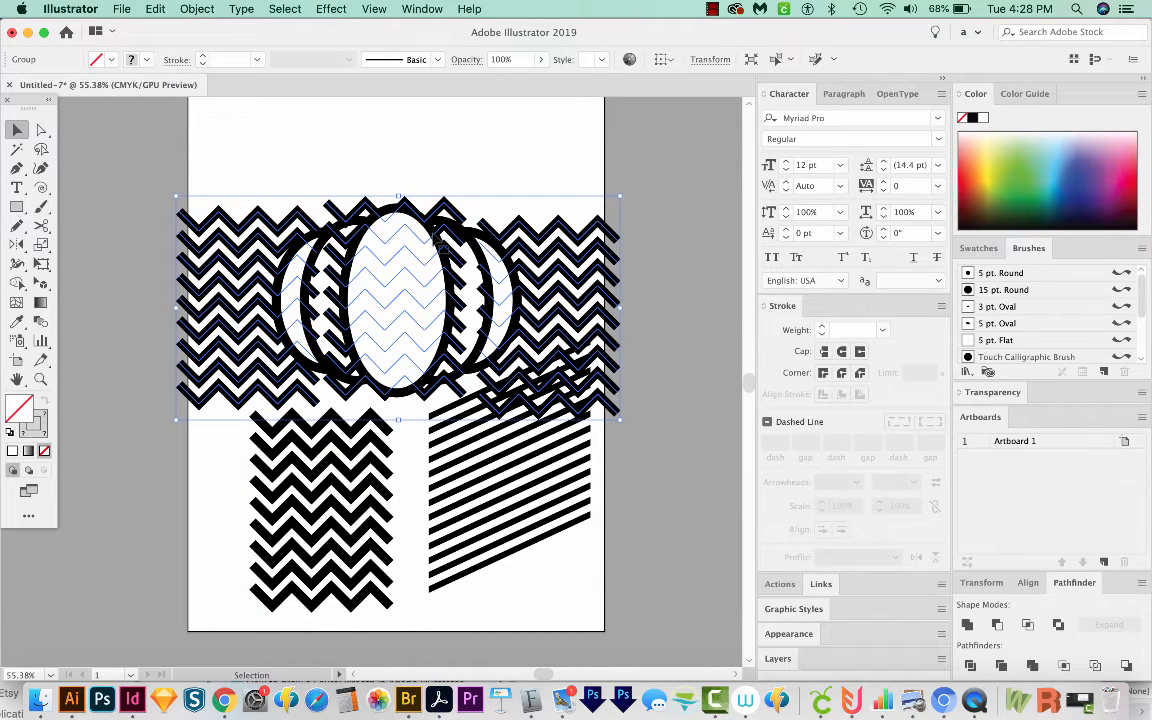
{"action": "key", "text": "shift"}
{"action": "left_click", "coordinate": [436, 237], "text": "shift"}
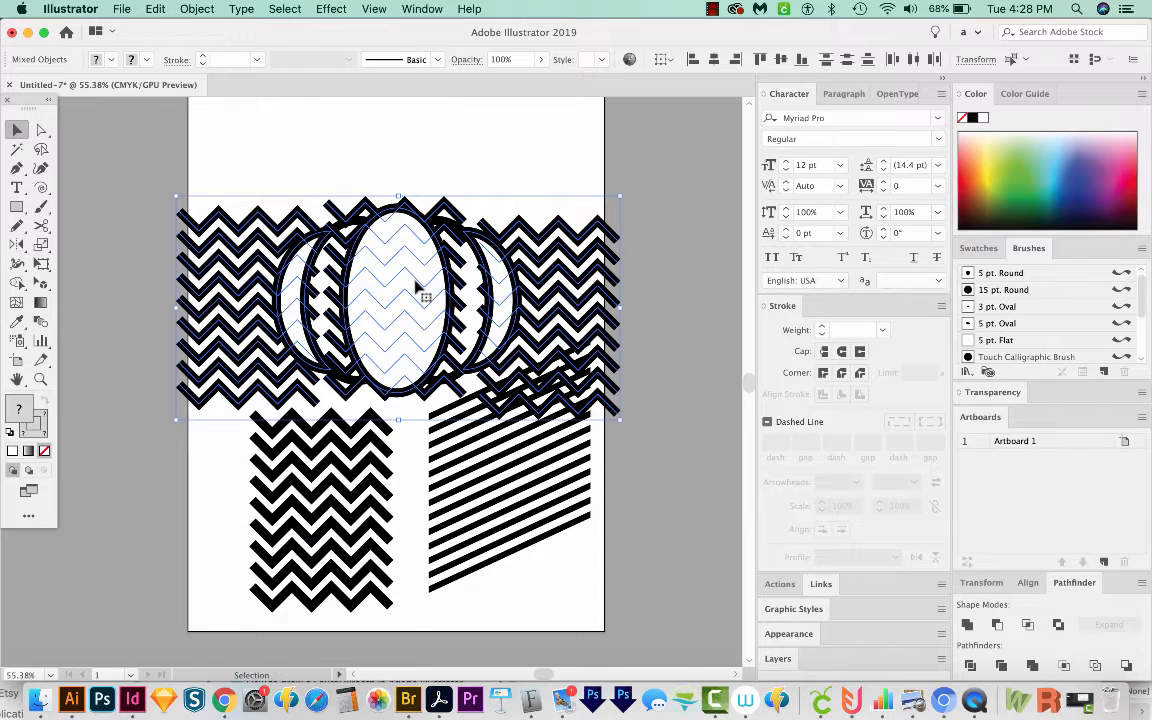
{"action": "key", "text": "super+7"}
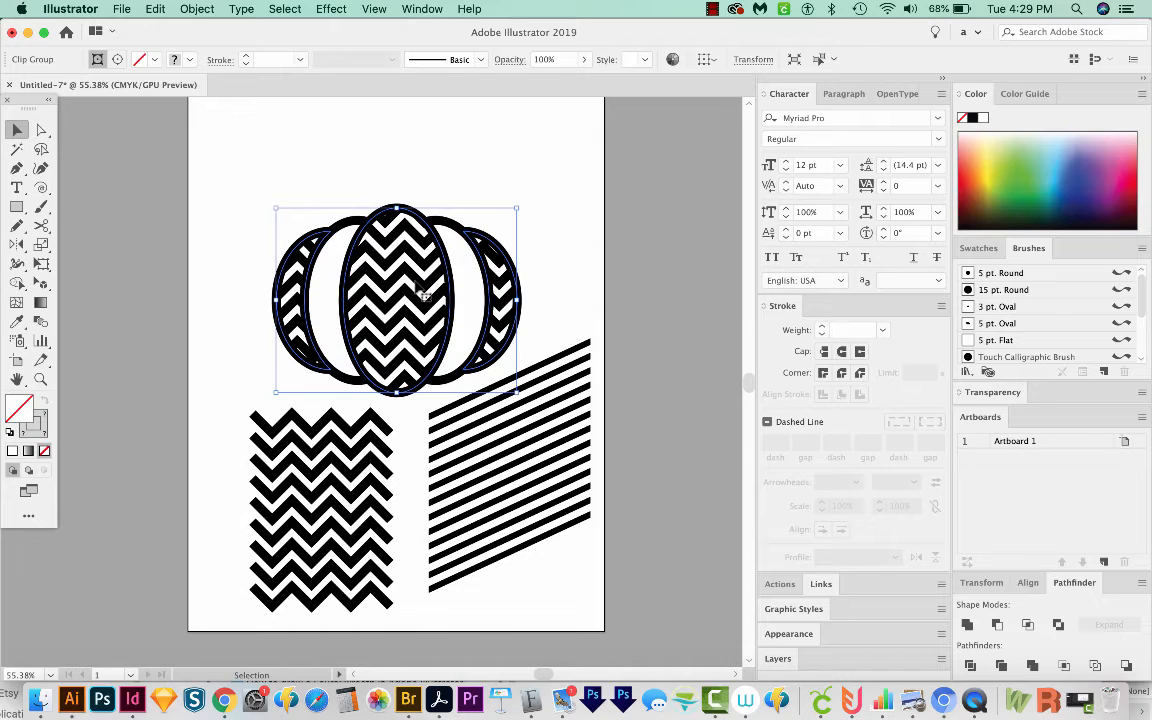
Step: Copy the two inner side ellipses of the pumpkin and paste them in front
{"action": "left_click", "coordinate": [516, 483]}
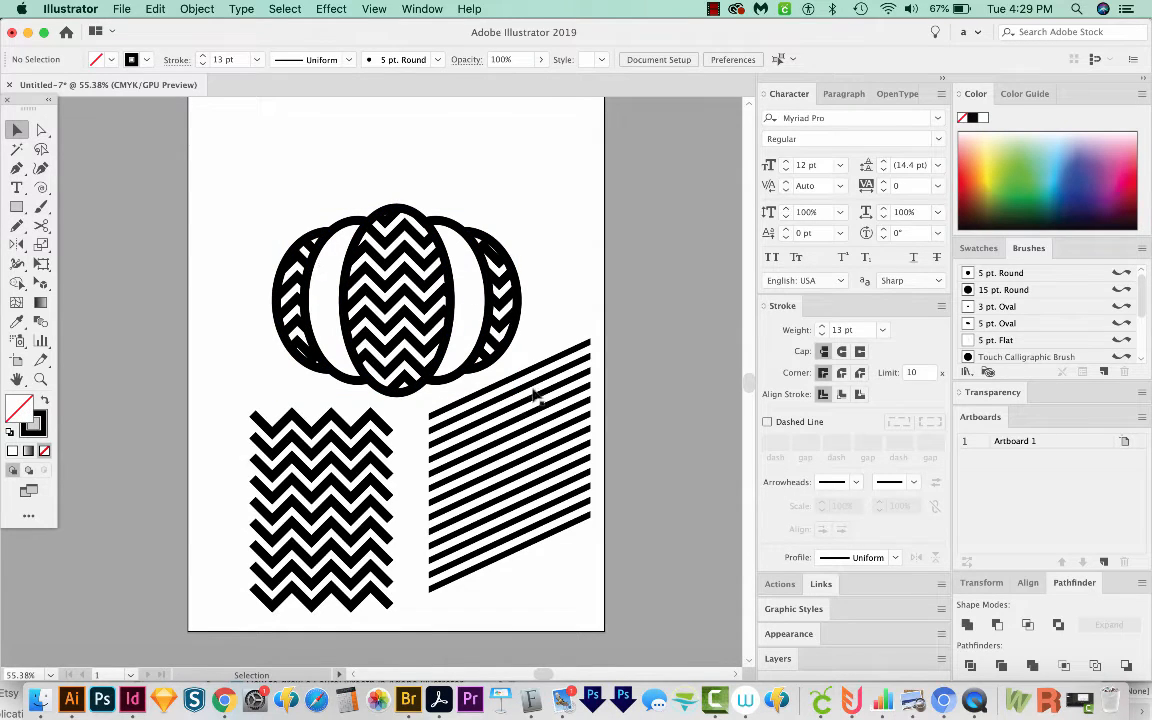
{"action": "left_click", "coordinate": [354, 271]}
{"action": "left_click", "coordinate": [326, 187]}
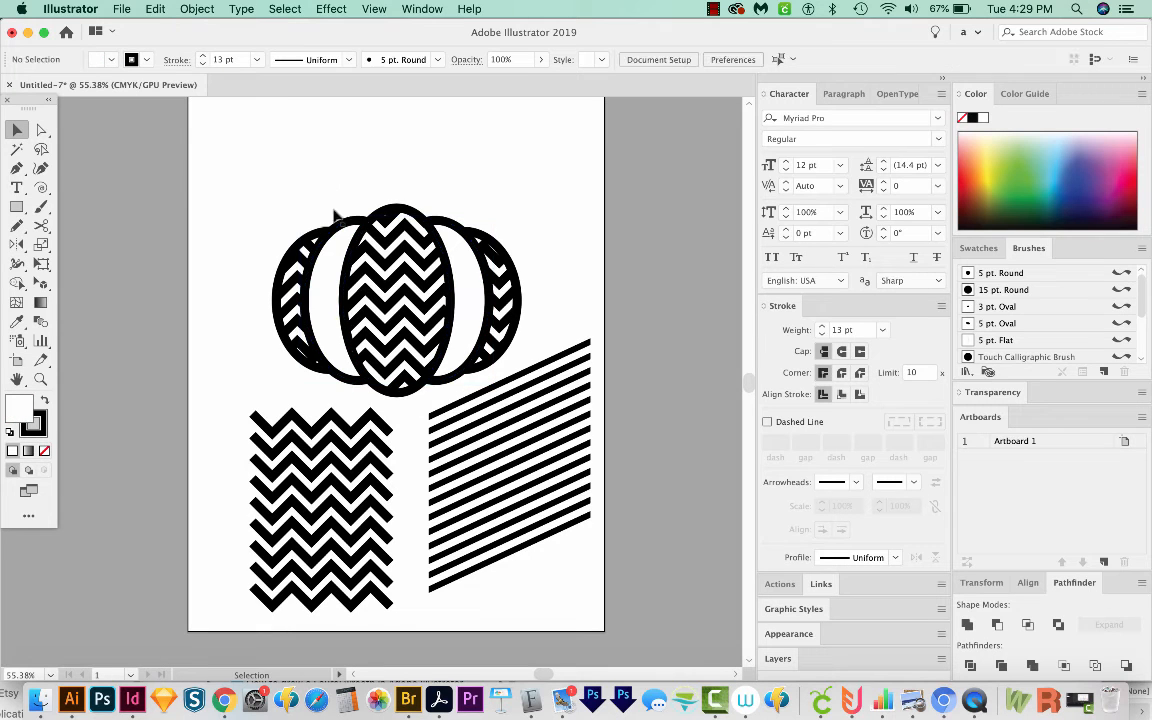
{"action": "left_click", "coordinate": [332, 277], "text": "shift"}
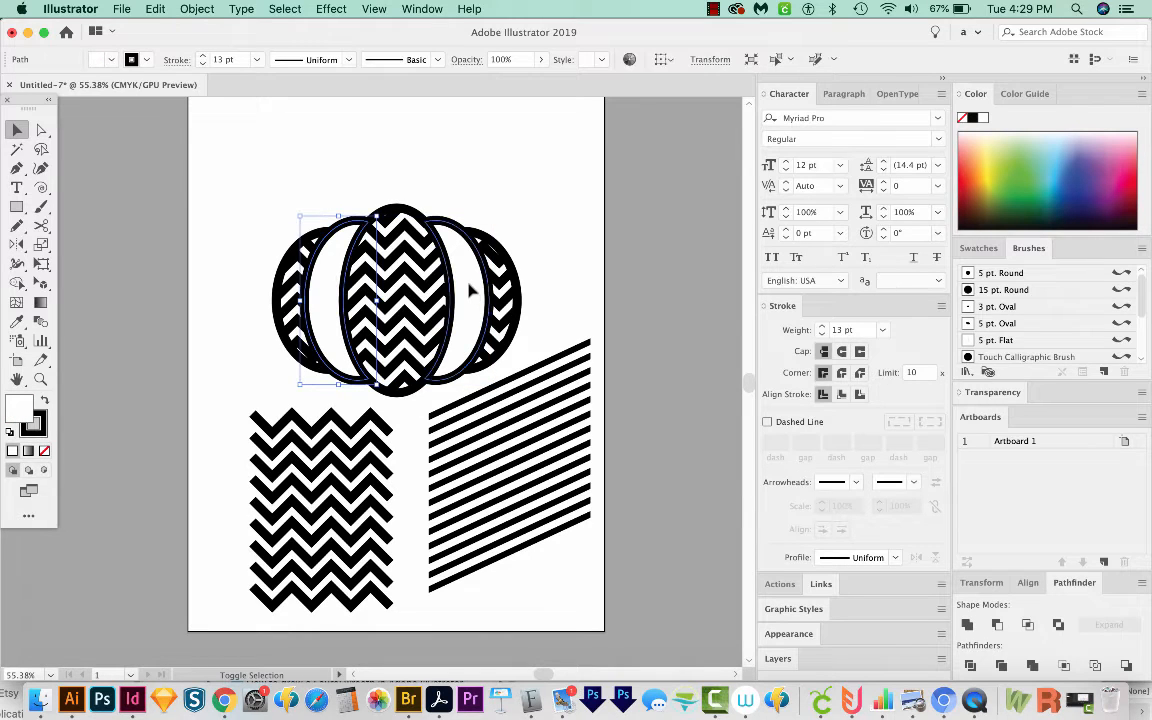
{"action": "left_click", "coordinate": [469, 284], "text": "shift"}
{"action": "key", "text": "super+c"}
{"action": "key", "text": "super+shift+a"}
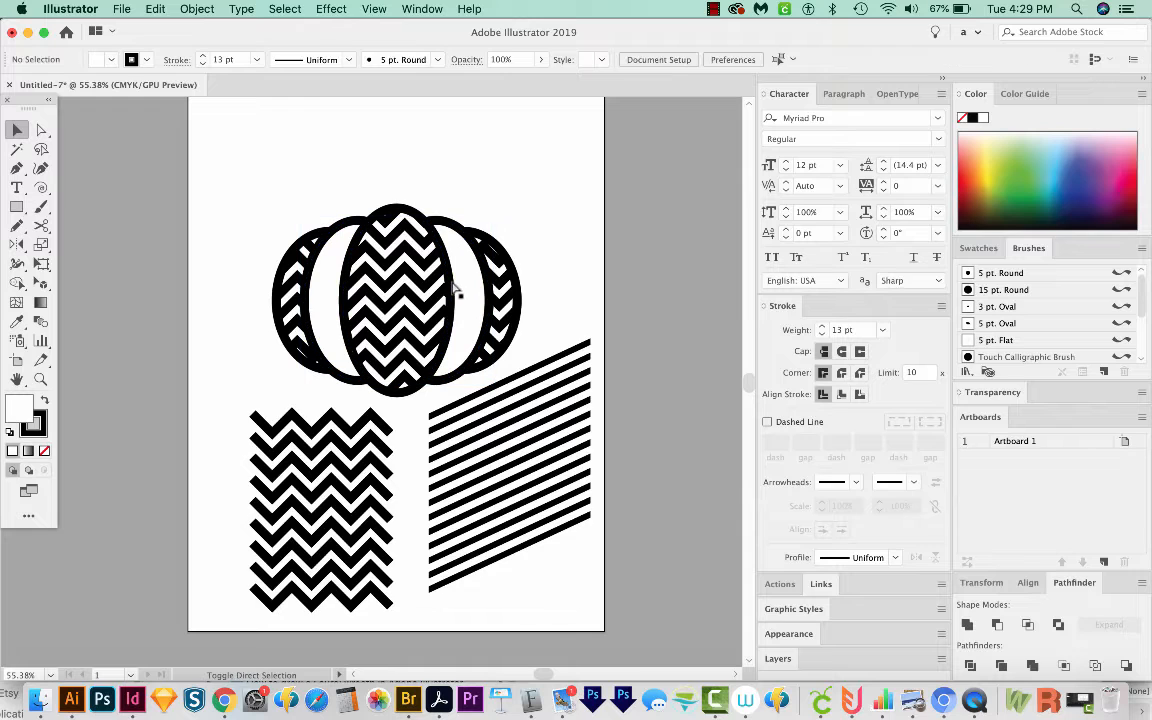
{"action": "key", "text": "super+f"}
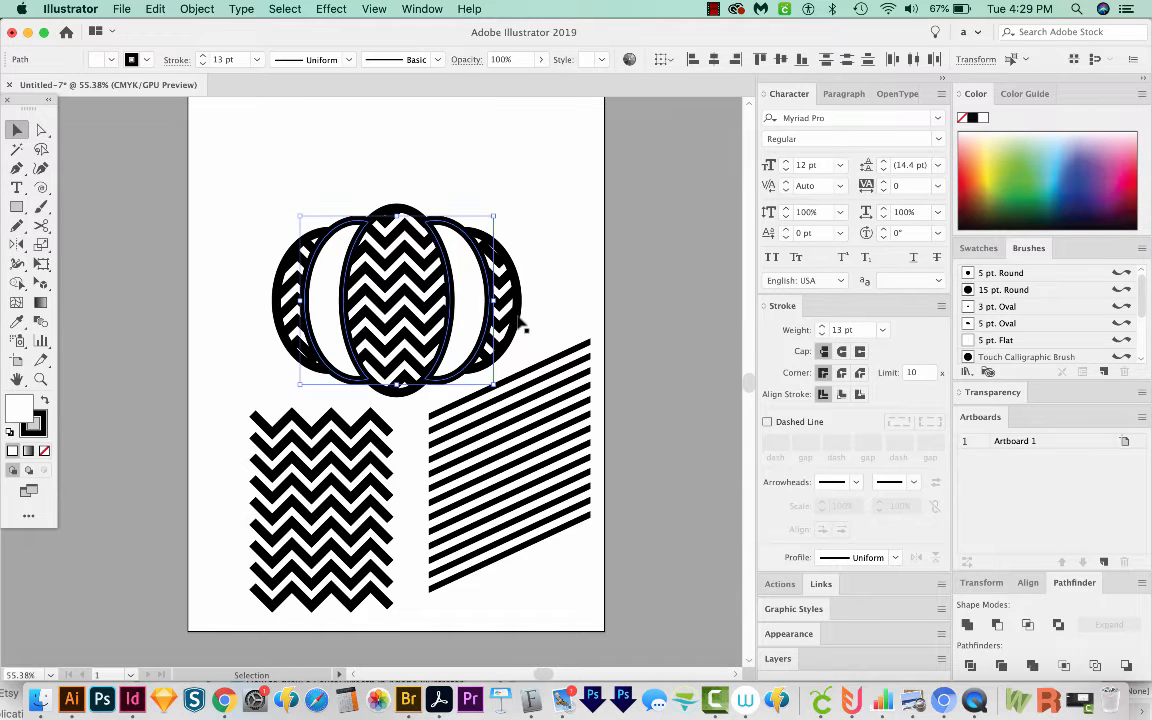
Step: Move the diagonal stripe group over the pumpkin and enlarge it to cover the inner ellipses
{"action": "left_click_drag", "start_coordinate": [535, 370], "coordinate": [410, 230]}
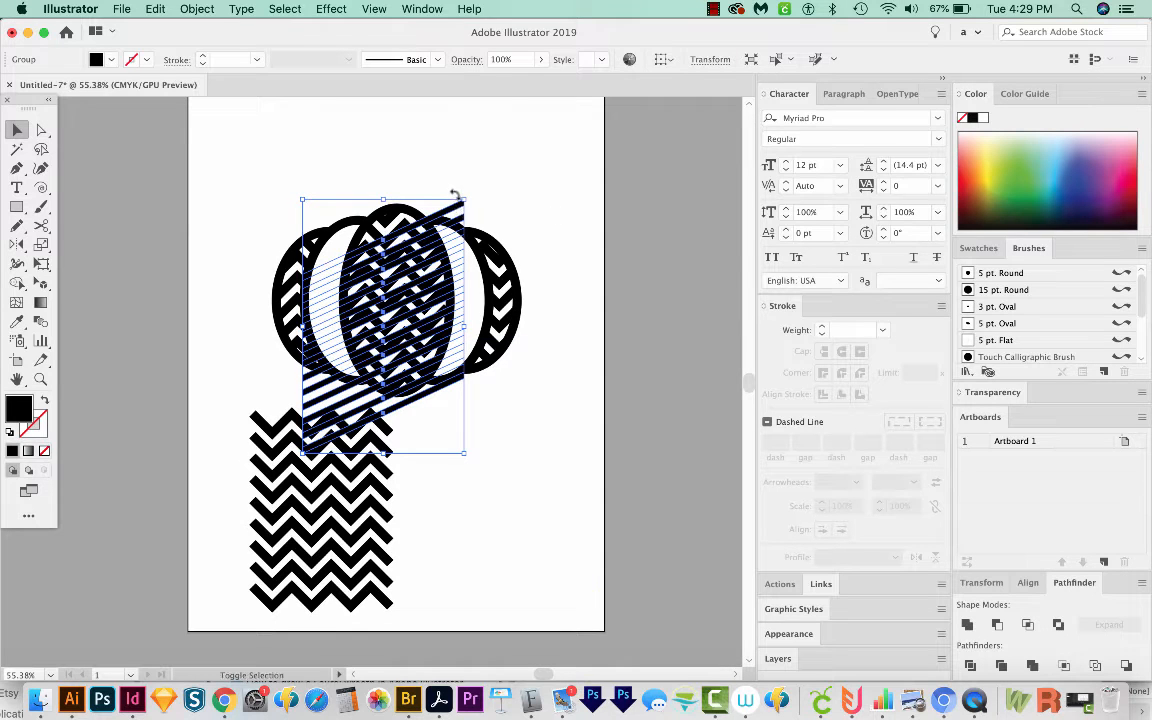
{"action": "left_click_drag", "start_coordinate": [465, 199], "coordinate": [550, 136]}
{"action": "key", "text": "super+shift+a"}
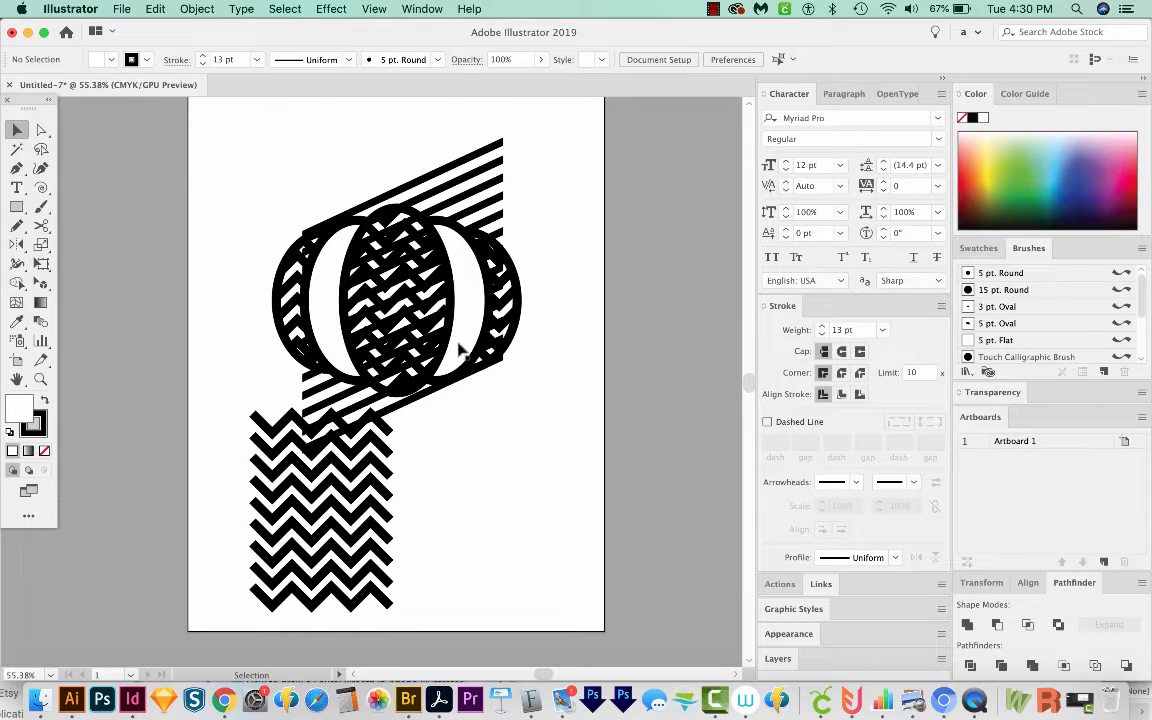
Step: Make the two pasted inner ellipses a compound path and clip the diagonal stripes inside them
{"action": "left_click", "coordinate": [478, 254]}
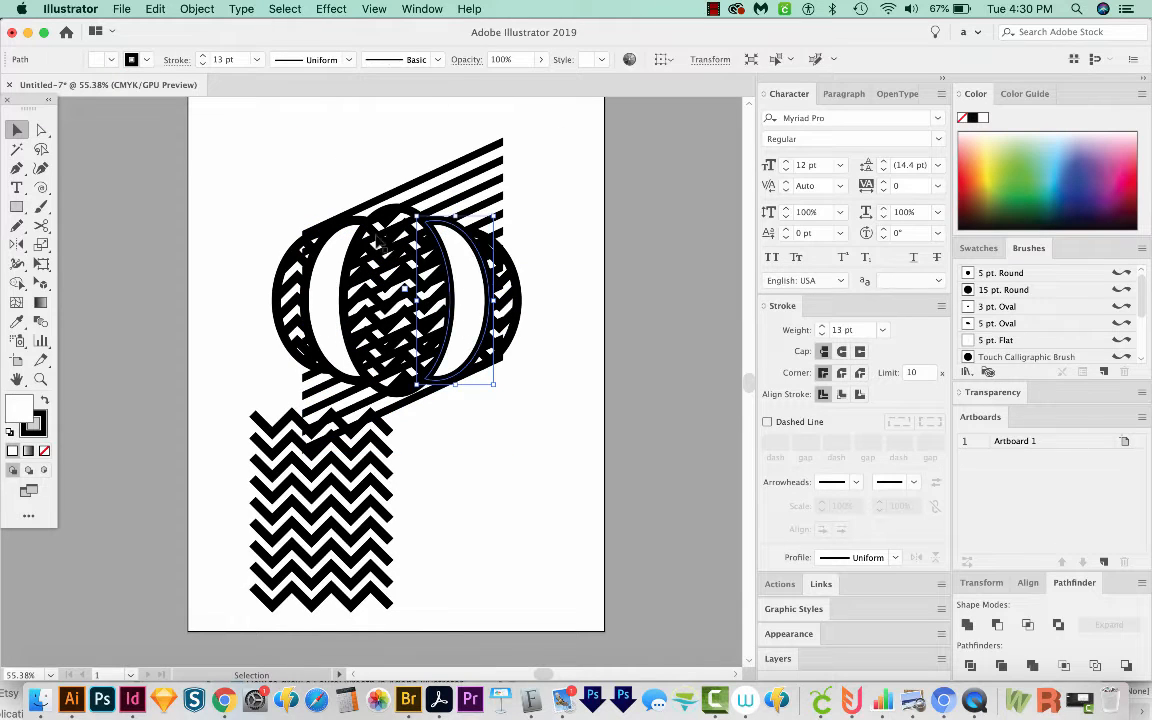
{"action": "left_click", "coordinate": [338, 234], "text": "shift"}
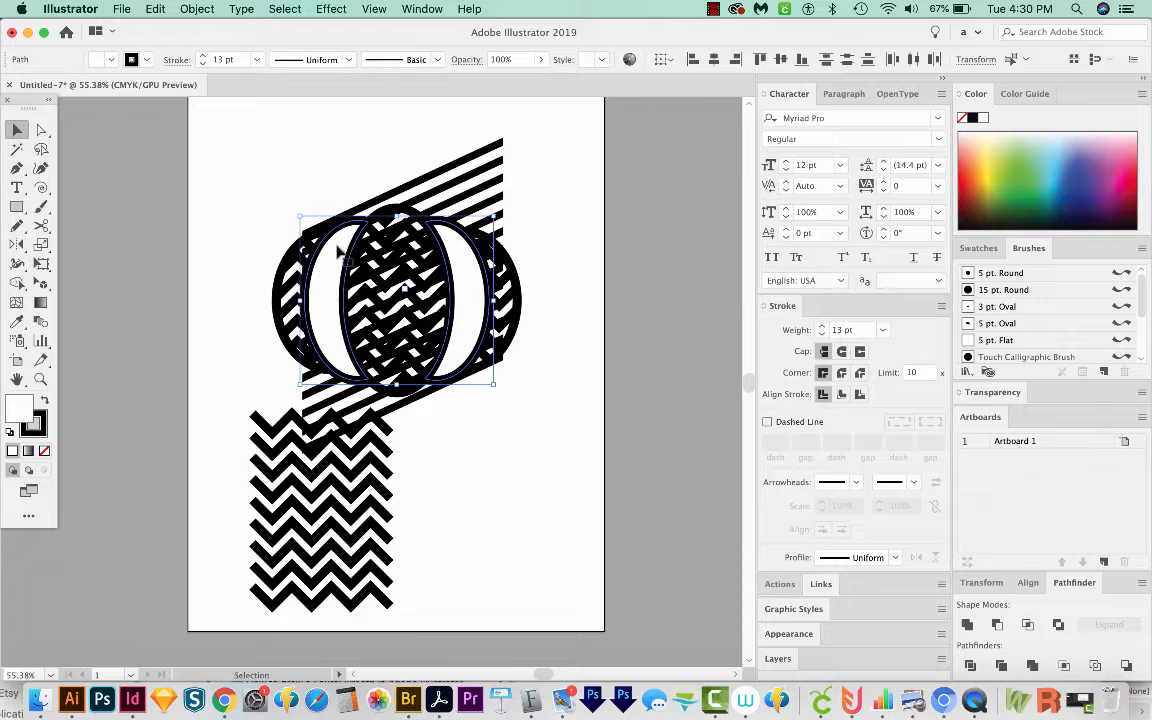
{"action": "left_click", "coordinate": [184, 9]}
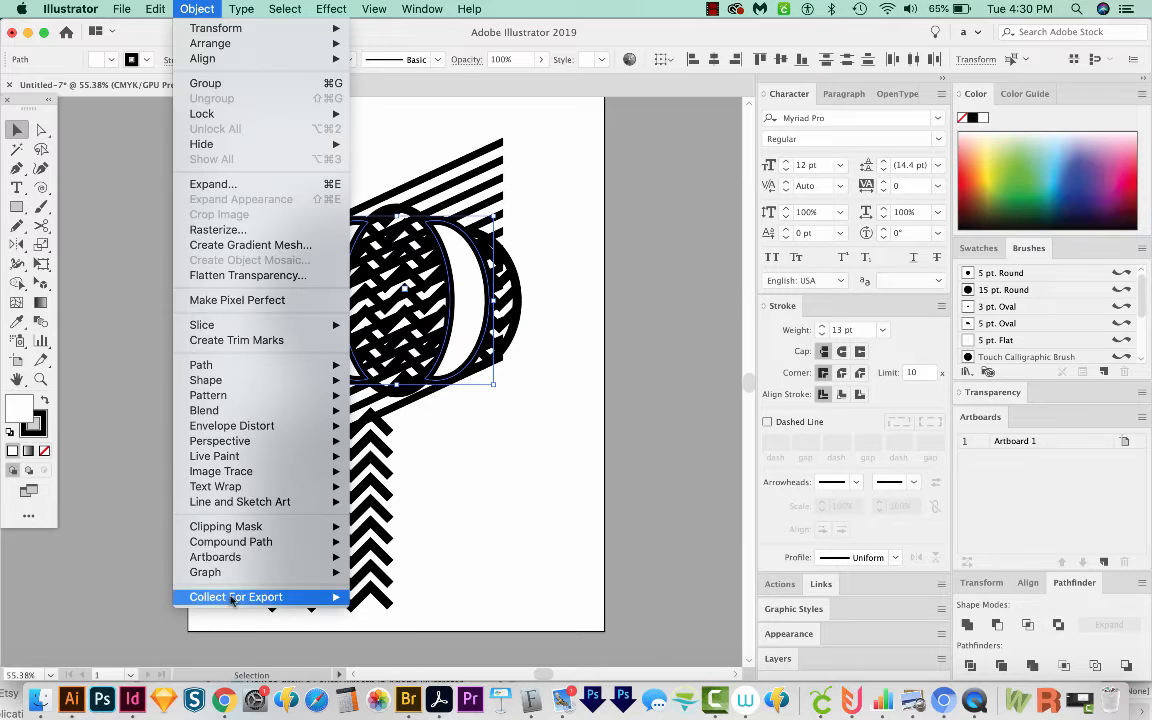
{"action": "mouse_move", "coordinate": [240, 541]}
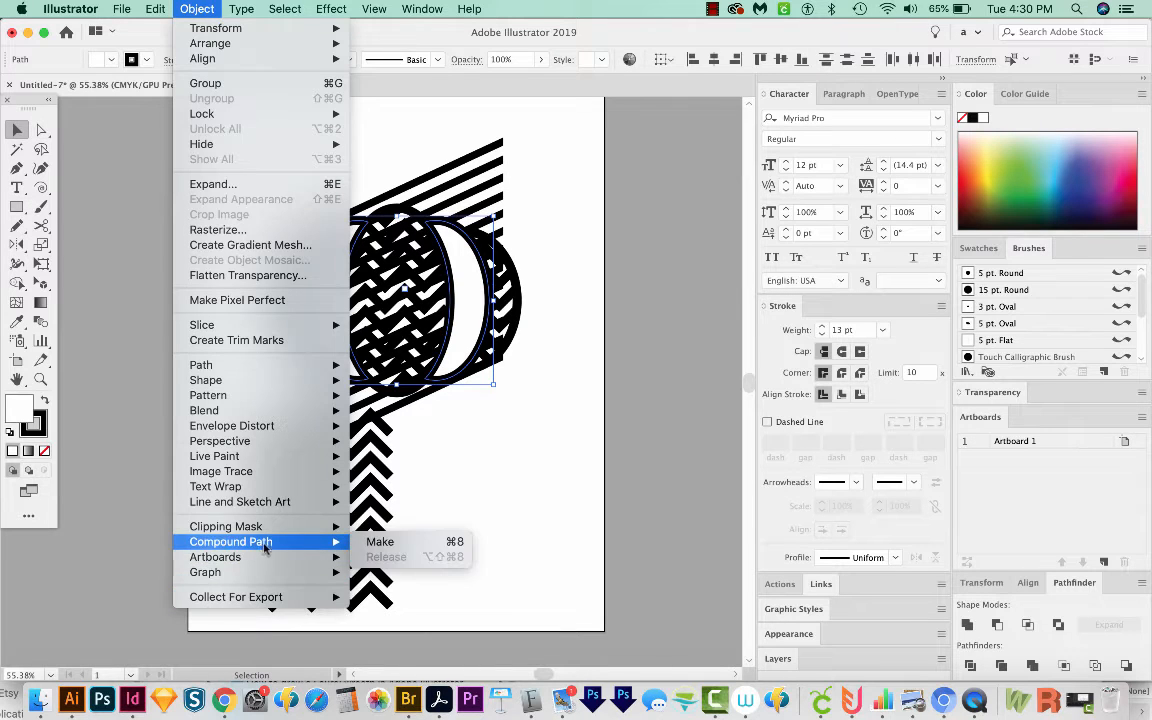
{"action": "left_click", "coordinate": [408, 541]}
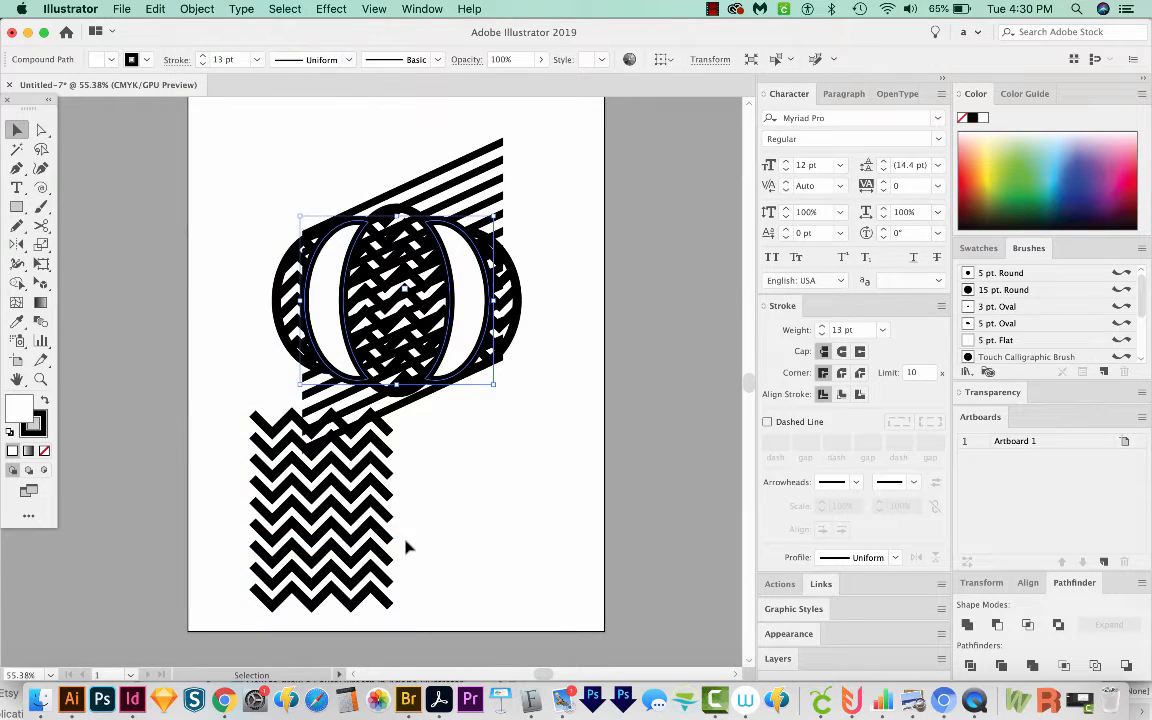
{"action": "left_click", "coordinate": [469, 166], "text": "shift"}
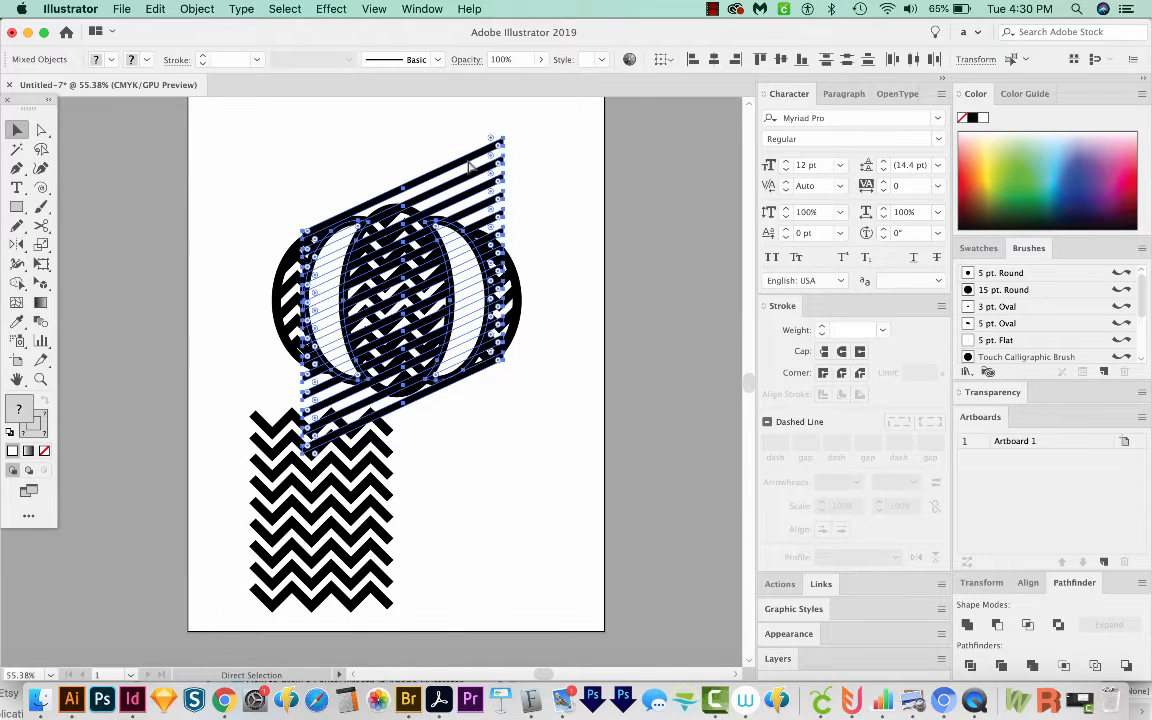
{"action": "key", "text": "super+7"}
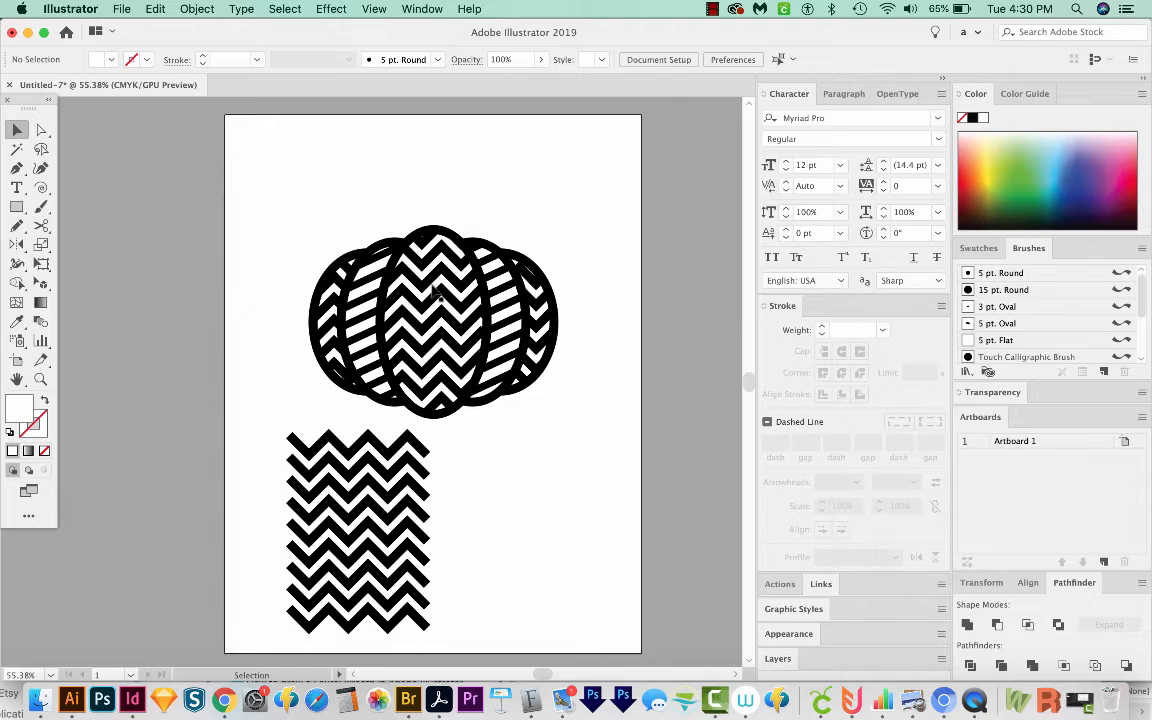
{"action": "key", "text": "a"}
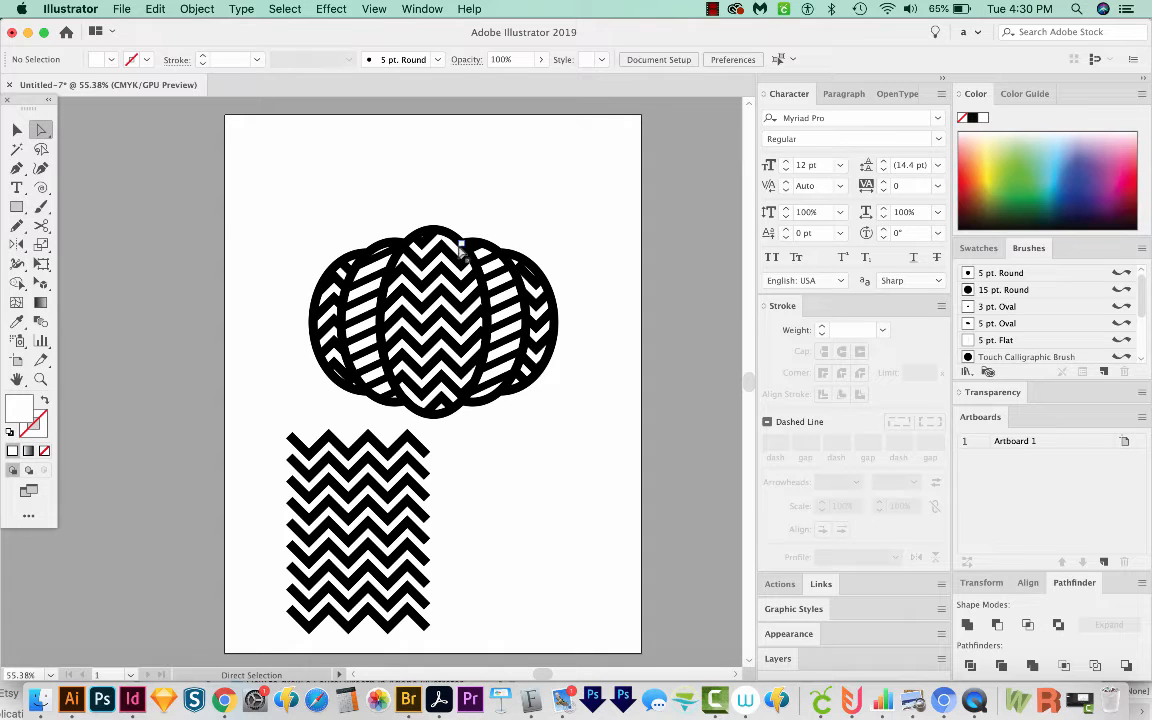
{"action": "key", "text": "alt"}
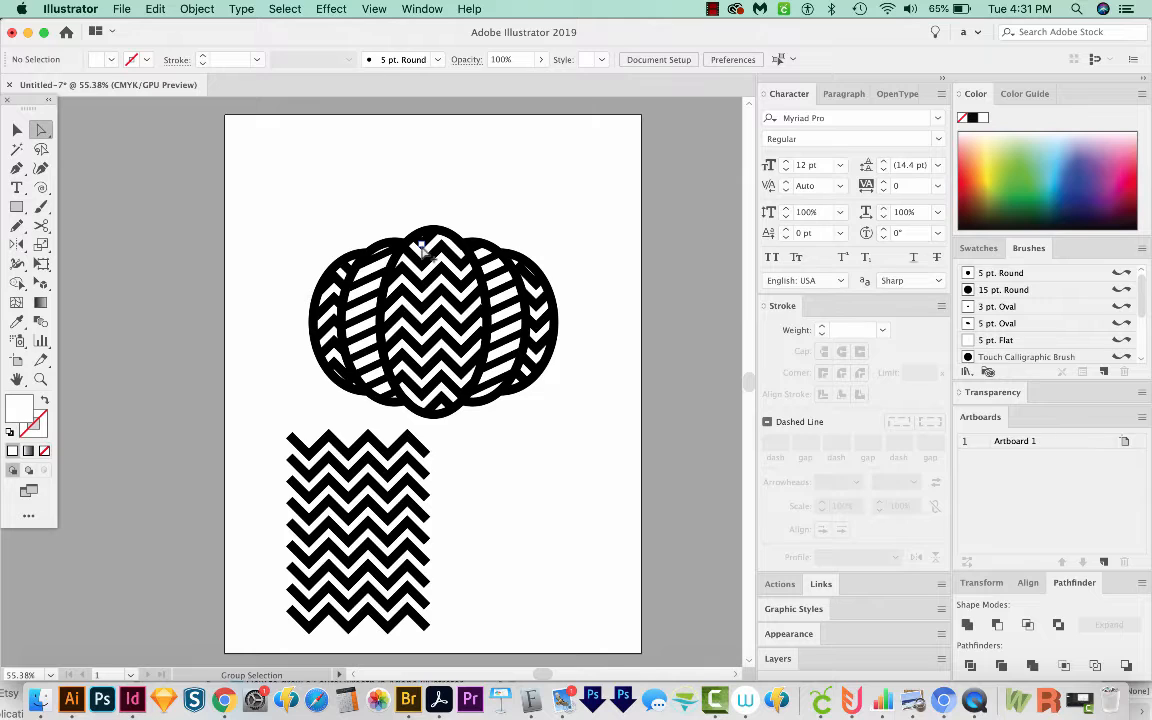
{"action": "left_click", "coordinate": [424, 248], "text": "alt"}
{"action": "key", "text": "super+shift+a"}
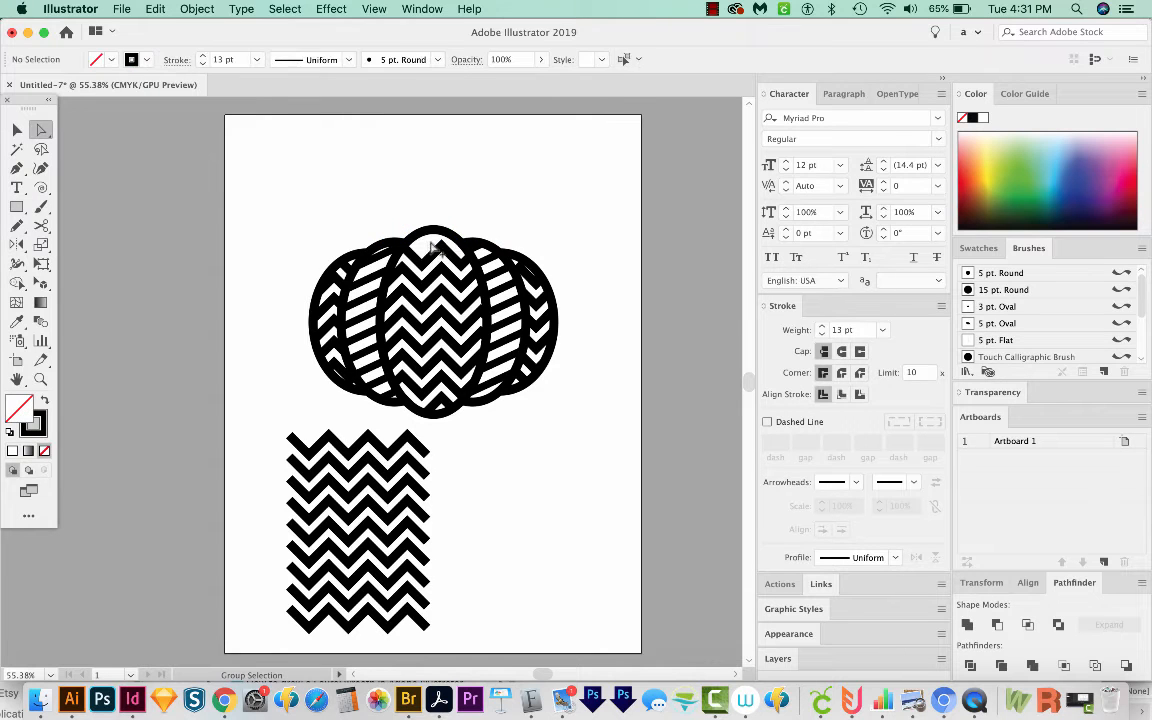
Step: Delete every other zigzag line inside the pumpkin's center ellipse
{"action": "left_click", "coordinate": [387, 262], "text": "alt"}
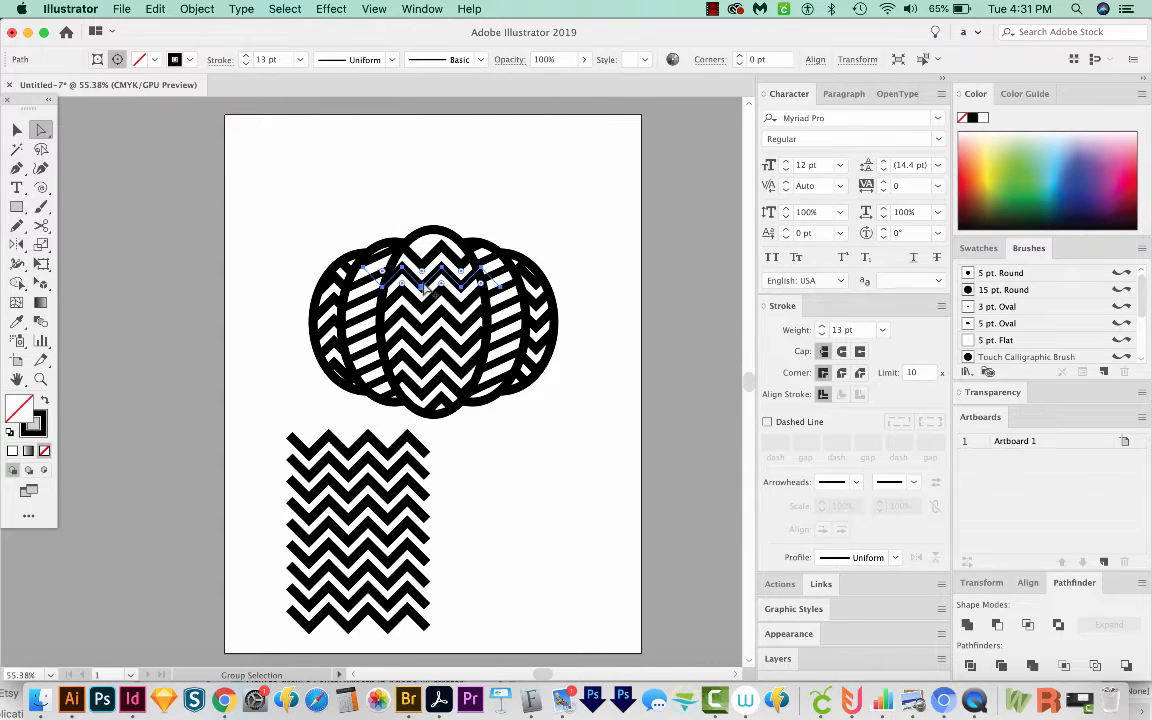
{"action": "key", "text": "Delete"}
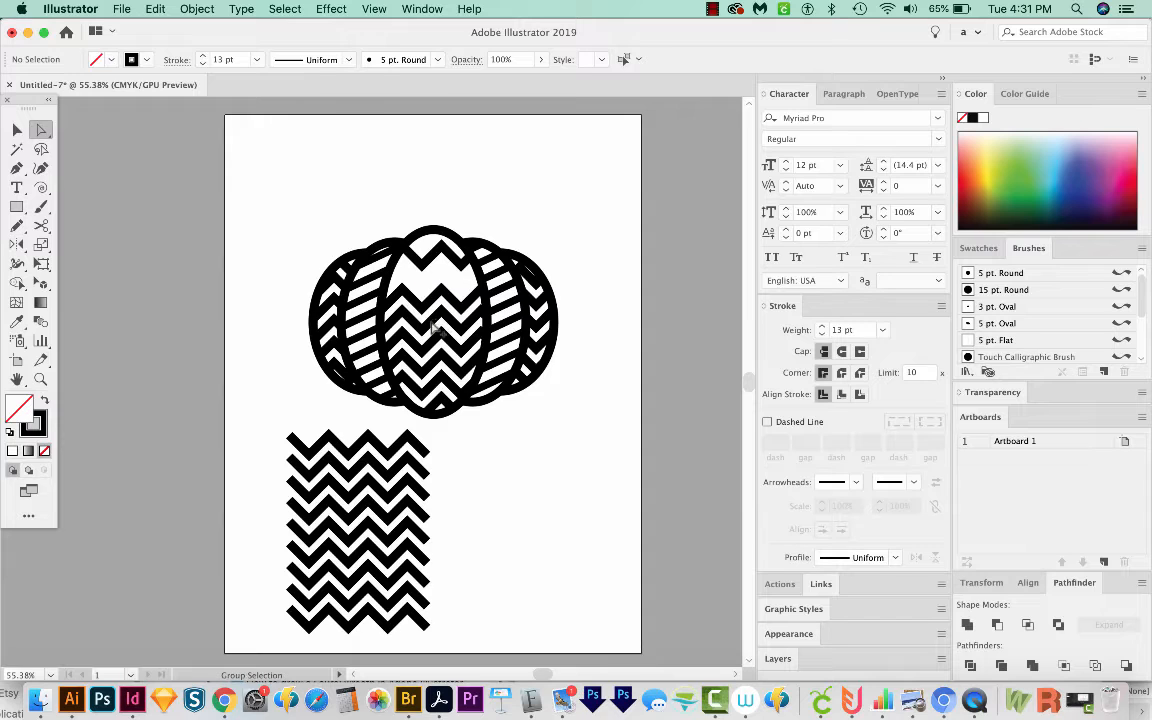
{"action": "left_click", "coordinate": [432, 320], "text": "alt"}
{"action": "key", "text": "Delete"}
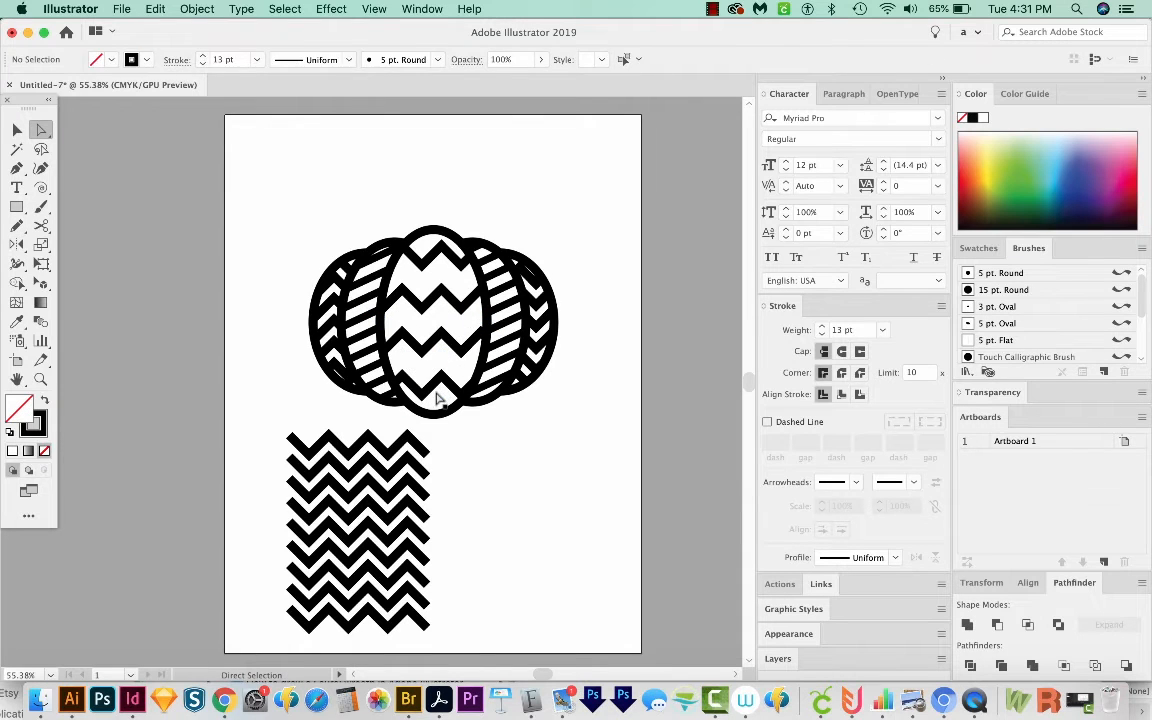
{"action": "left_click", "coordinate": [532, 368]}
{"action": "key", "text": "Delete"}
Step: Select the alternating zigzag lines in the left side section and delete them
{"action": "left_click", "coordinate": [346, 272]}
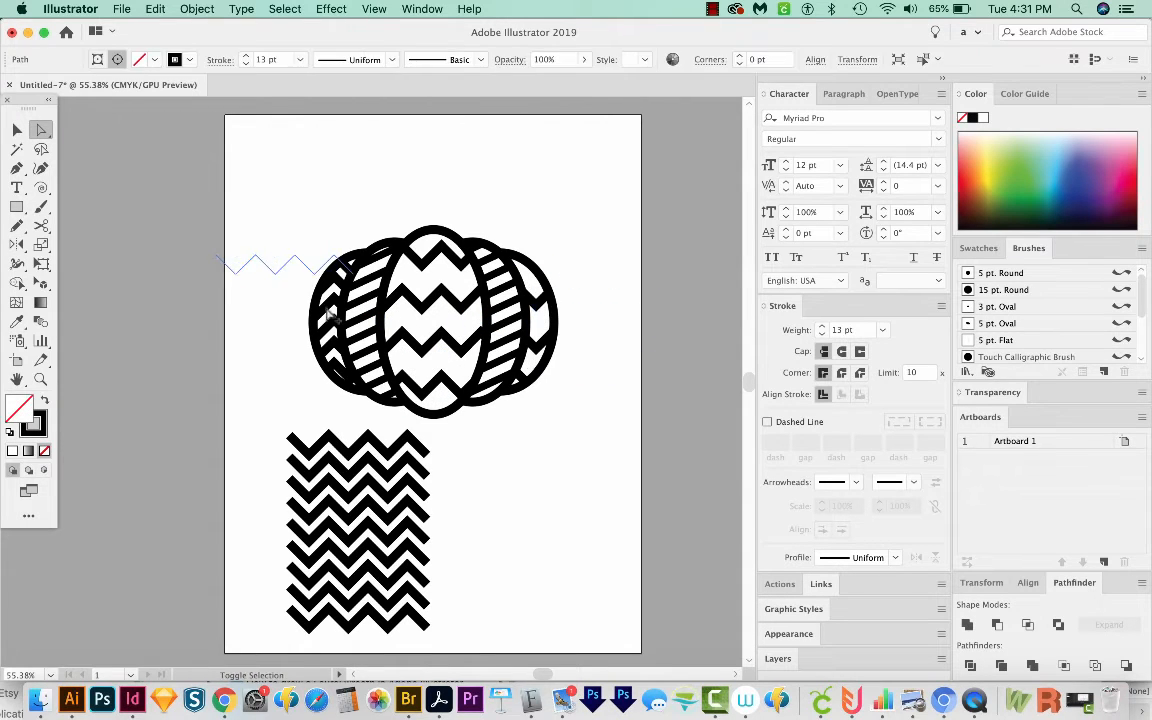
{"action": "left_click", "coordinate": [327, 306], "text": "shift"}
{"action": "left_click", "coordinate": [330, 340], "text": "shift"}
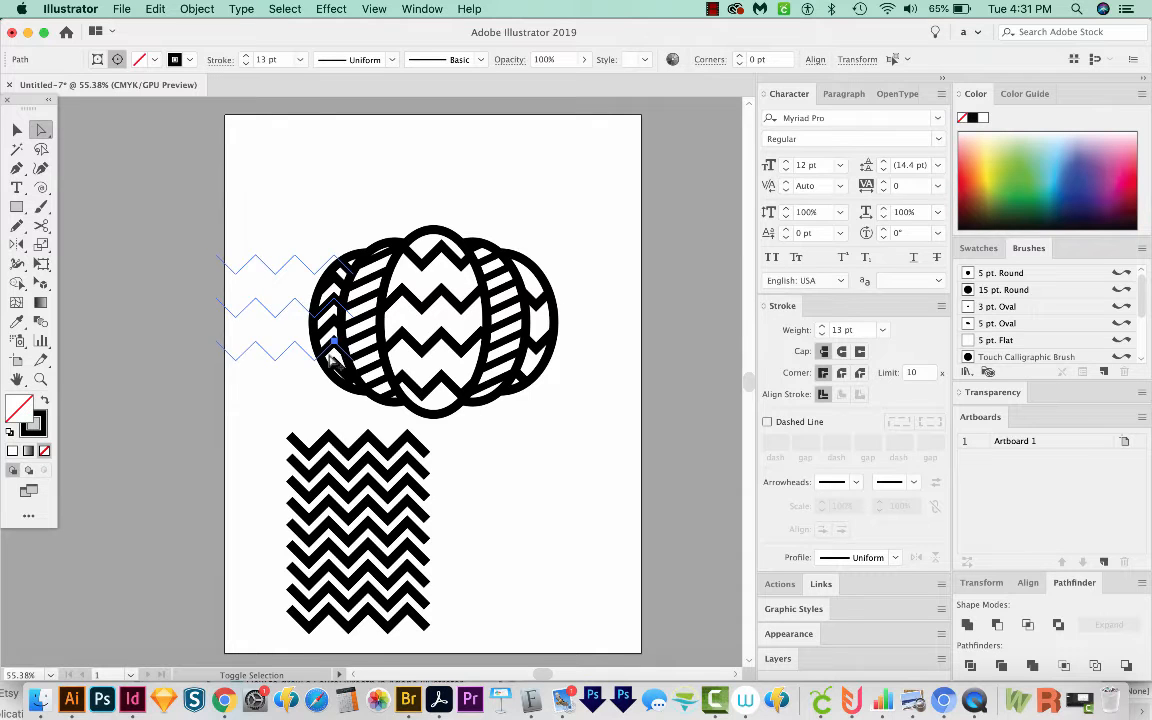
{"action": "left_click", "coordinate": [331, 374], "text": "shift"}
{"action": "key", "text": "Delete"}
Step: Draw a four-sided stem shape on top of the pumpkin with the Pen tool
{"action": "key", "text": "v"}
{"action": "key", "text": "space"}
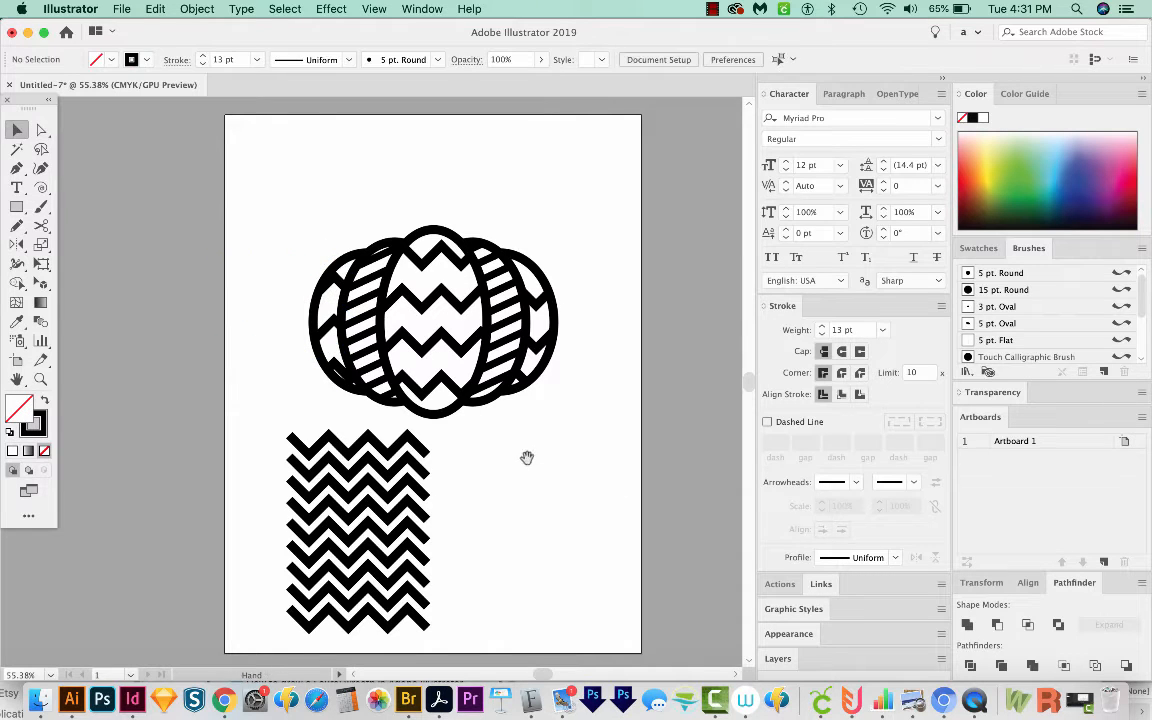
{"action": "left_click_drag", "start_coordinate": [528, 459], "coordinate": [572, 475]}
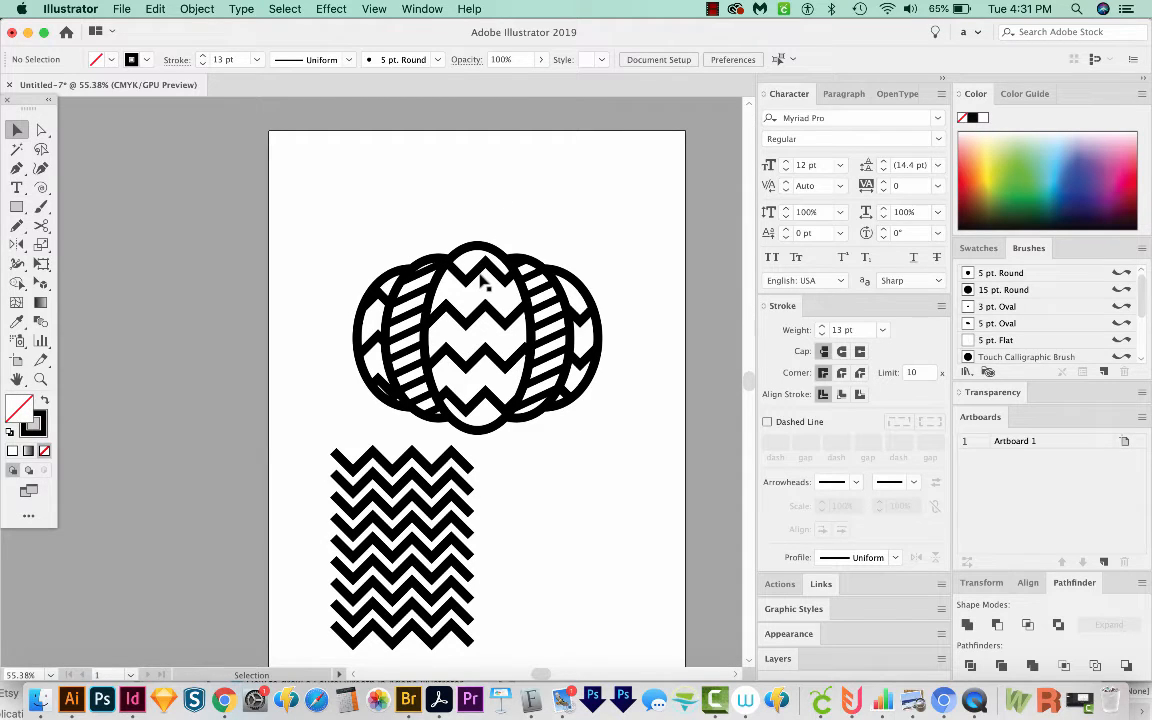
{"action": "key", "text": "p"}
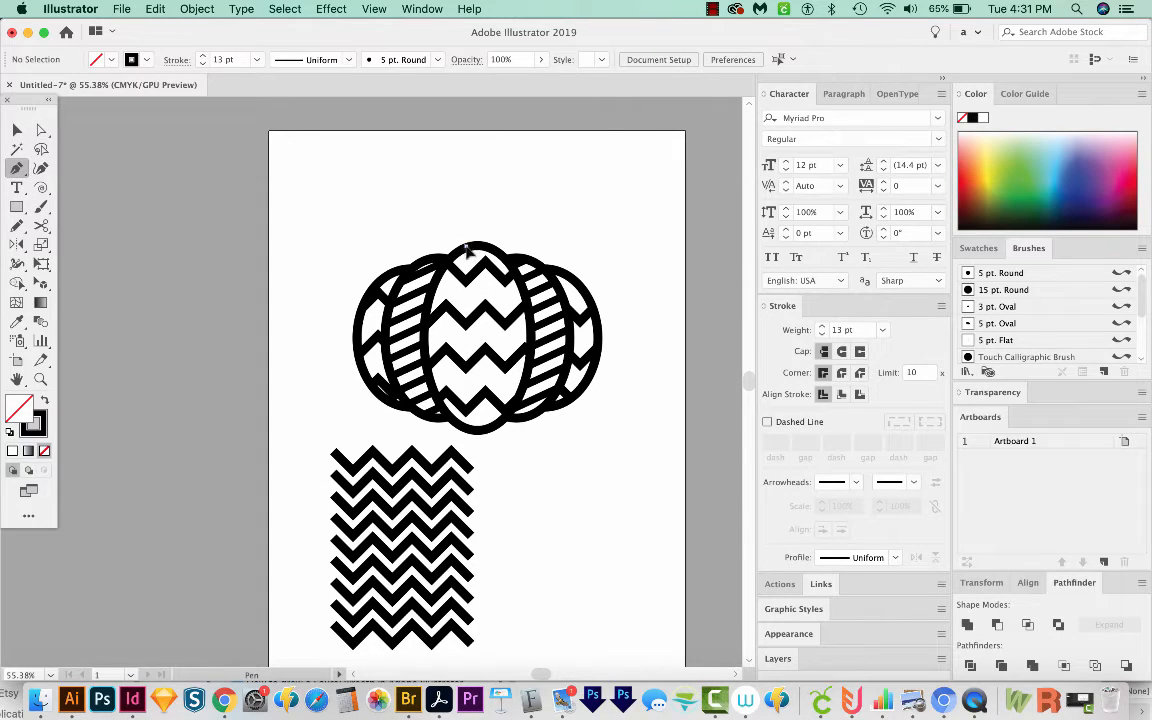
{"action": "left_click_drag", "start_coordinate": [466, 246], "coordinate": [455, 204]}
{"action": "left_click", "coordinate": [454, 206]}
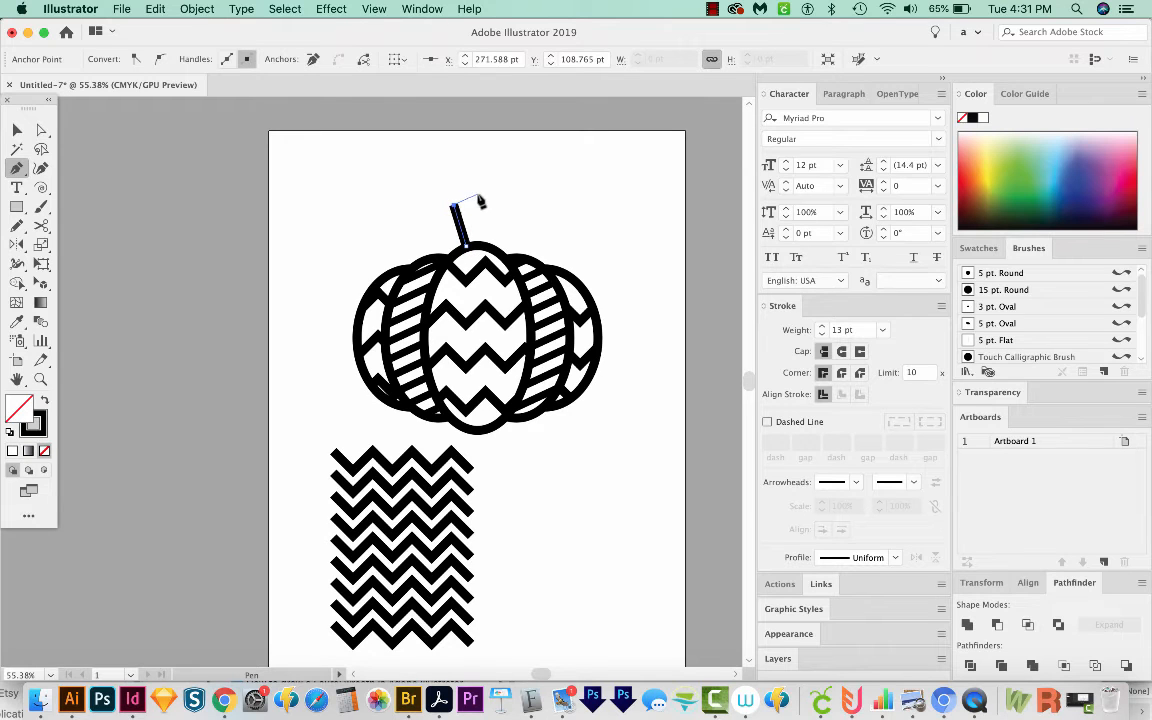
{"action": "left_click_drag", "start_coordinate": [479, 195], "coordinate": [488, 203]}
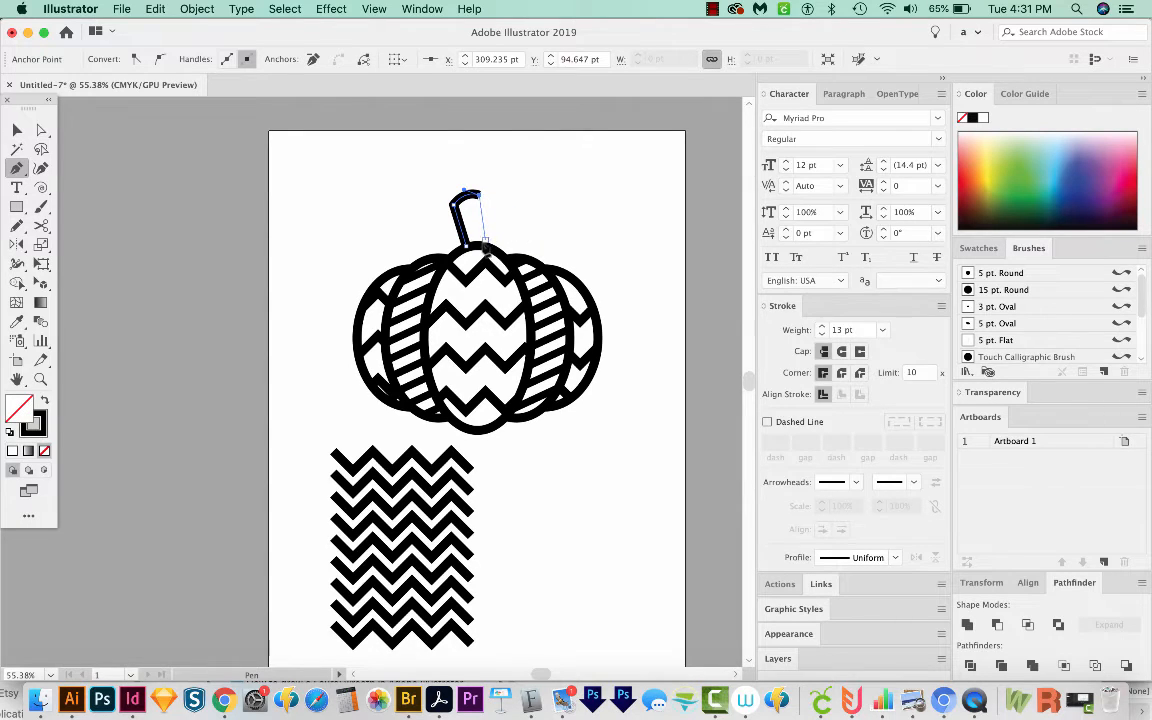
{"action": "left_click", "coordinate": [486, 244]}
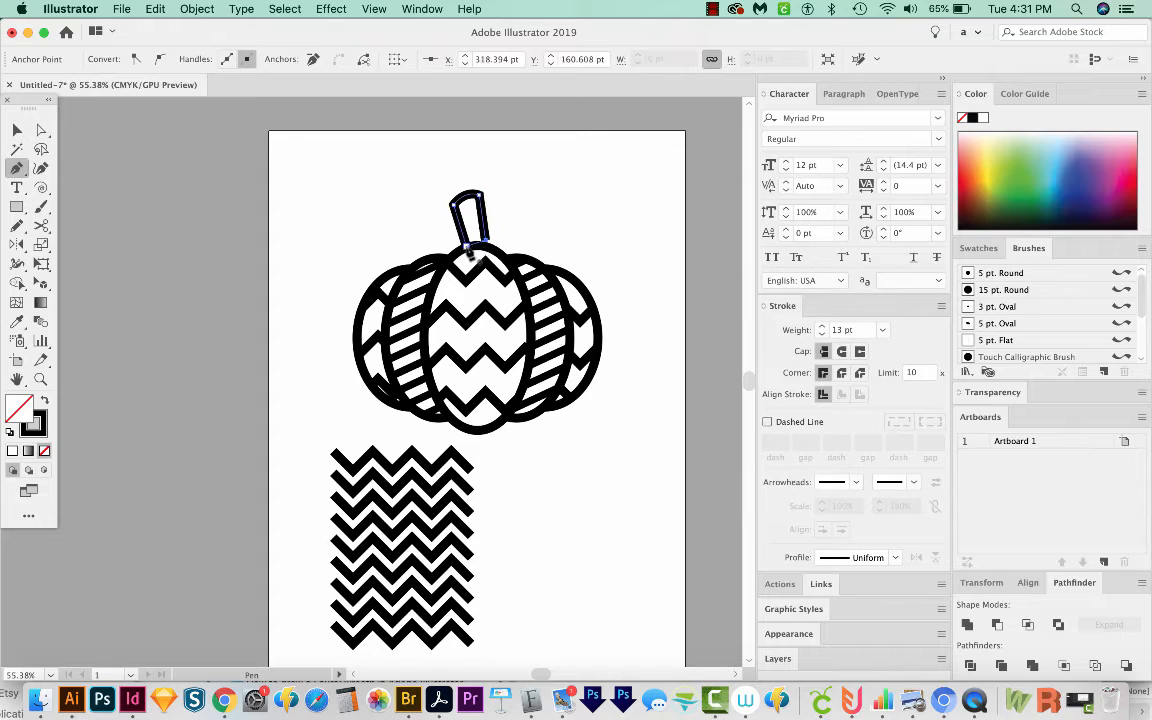
{"action": "left_click", "coordinate": [495, 213], "text": "super"}
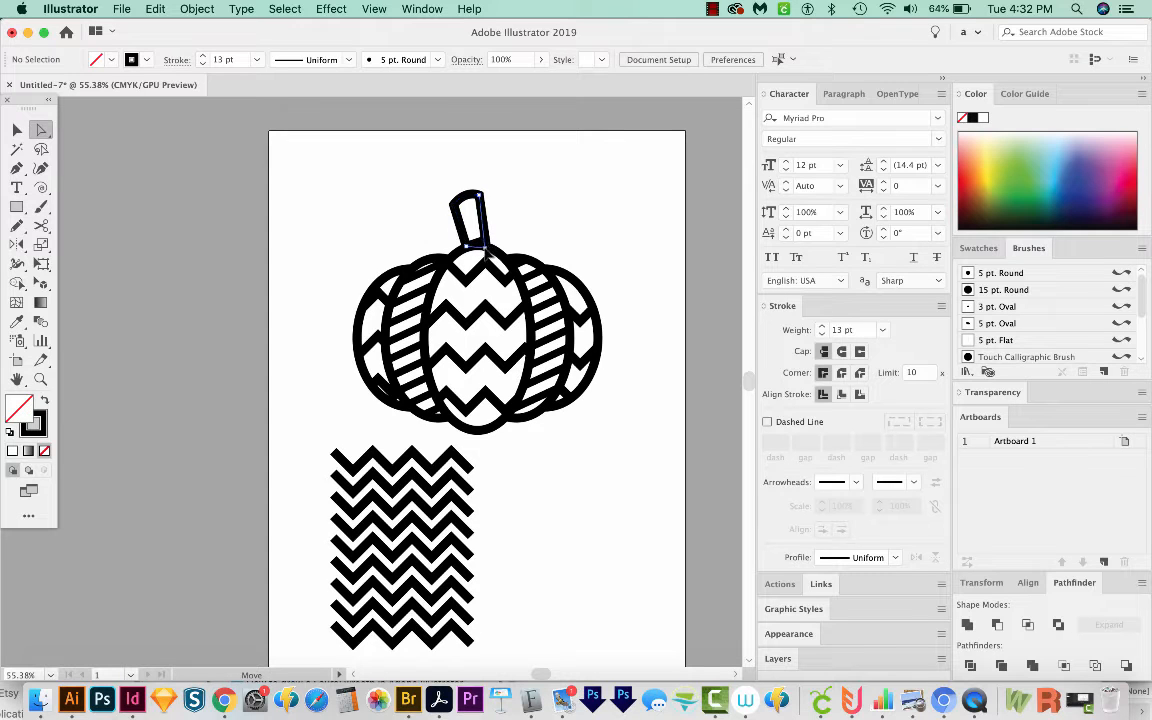
Step: Select the stem's top anchor points and nudge them down a few steps
{"action": "left_click_drag", "start_coordinate": [486, 243], "coordinate": [486, 245]}
{"action": "left_click_drag", "start_coordinate": [479, 195], "coordinate": [404, 224]}
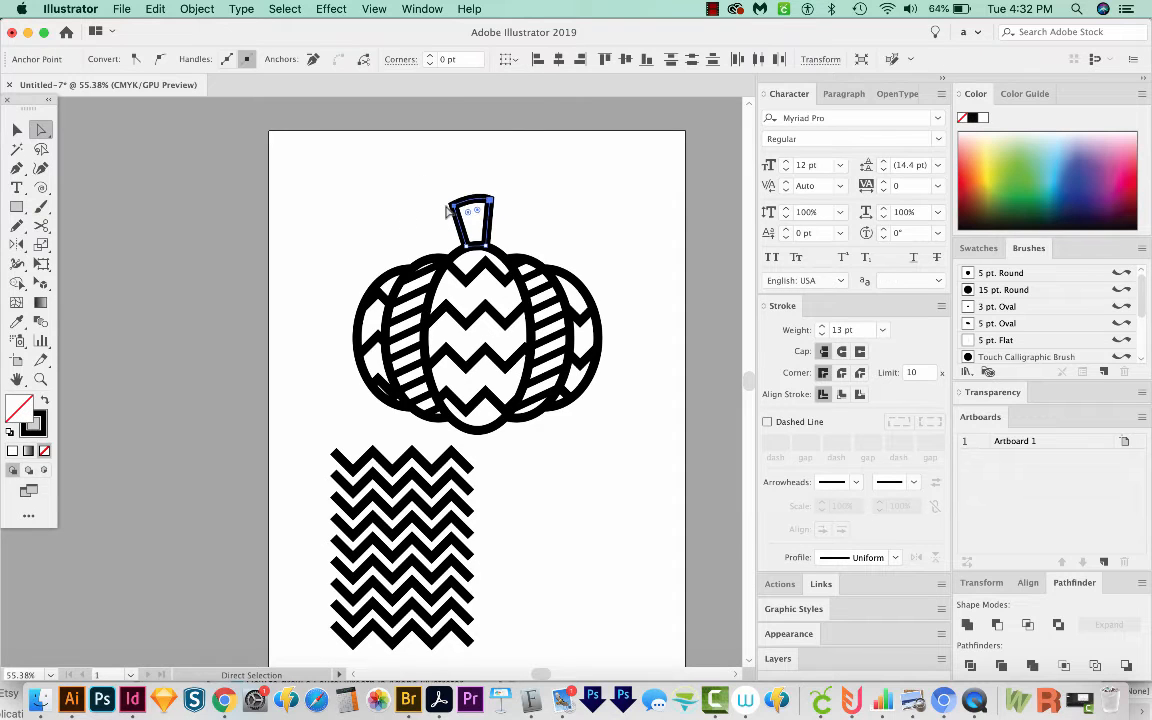
{"action": "key", "text": "Down"}
{"action": "key", "text": "Down"}
{"action": "key", "text": "Down"}
{"action": "key", "text": "Down"}
{"action": "key", "text": "Down"}
{"action": "key", "text": "Down"}
{"action": "key", "text": "Down"}
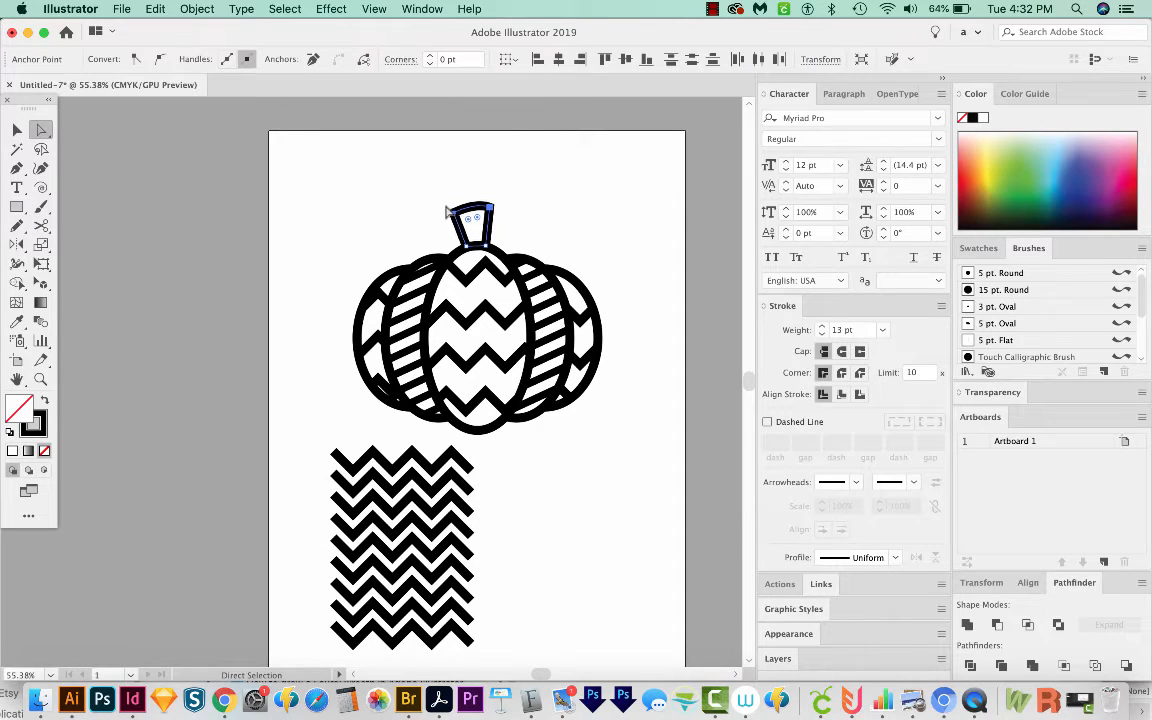
{"action": "left_click", "coordinate": [578, 221]}
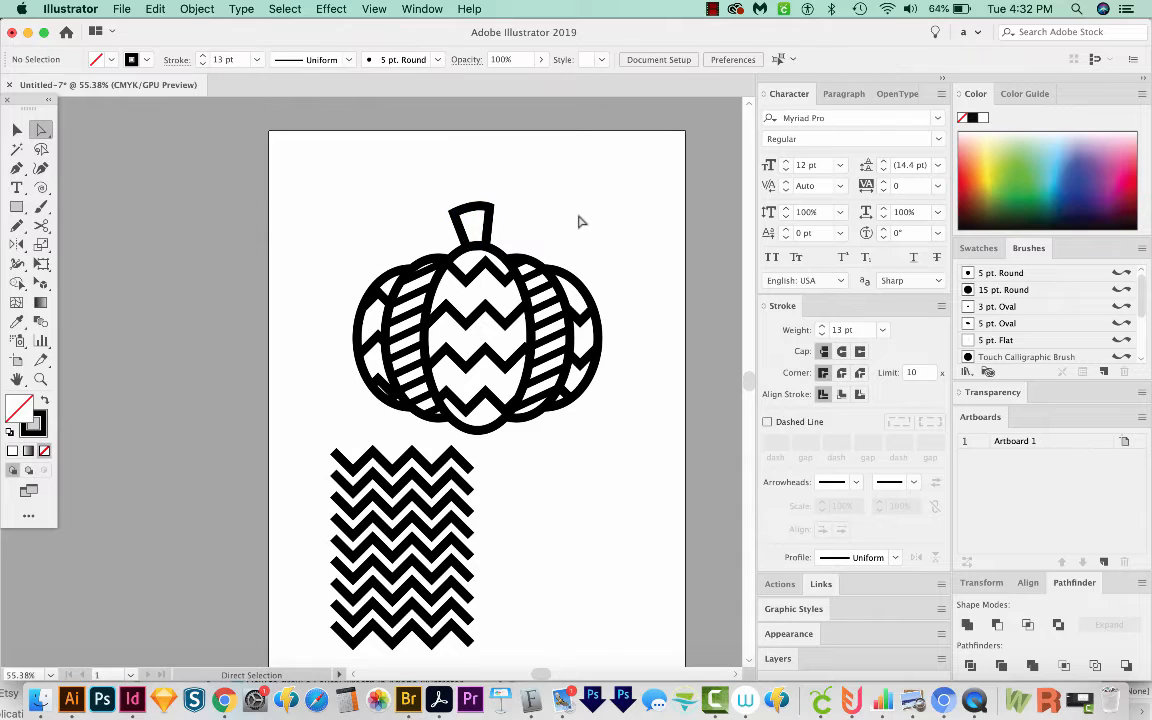
Step: Draw a curly tendril from the stem with the Pencil tool and give it round caps and round corners
{"action": "key", "text": "n"}
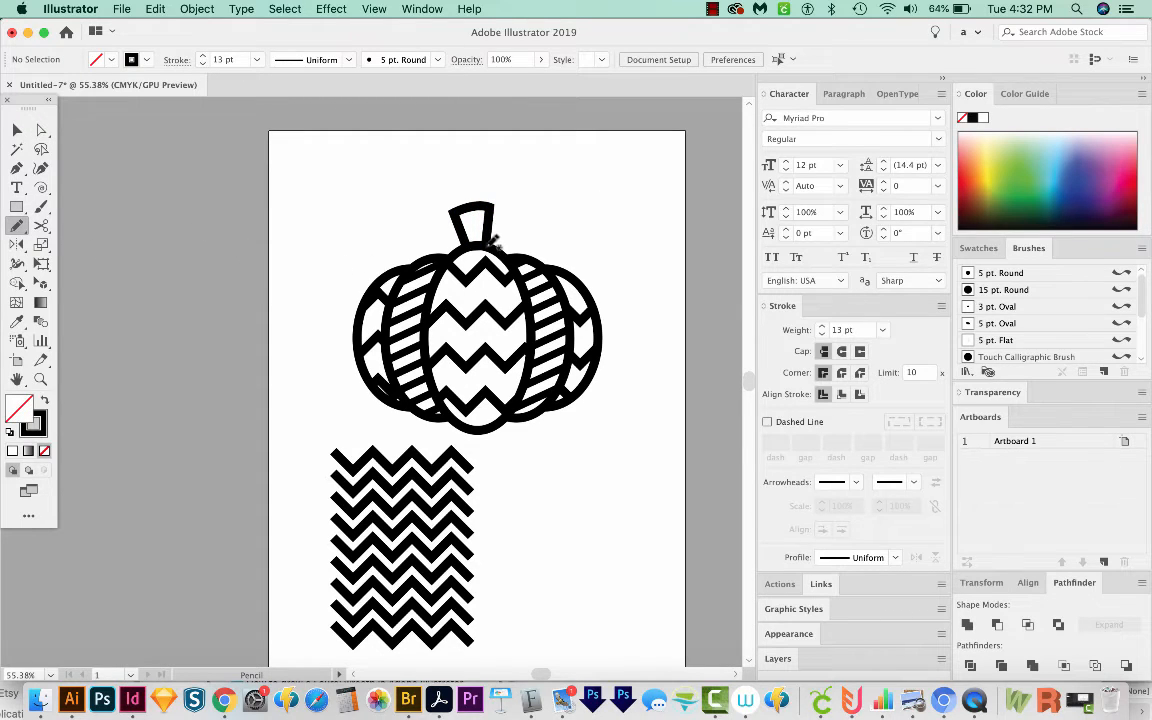
{"action": "mouse_move", "coordinate": [490, 242]}
{"action": "left_mouse_down"}
{"action": "mouse_move", "coordinate": [525, 207]}
{"action": "mouse_move", "coordinate": [512, 219]}
{"action": "mouse_move", "coordinate": [490, 212]}
{"action": "mouse_move", "coordinate": [507, 194]}
{"action": "left_mouse_up"}
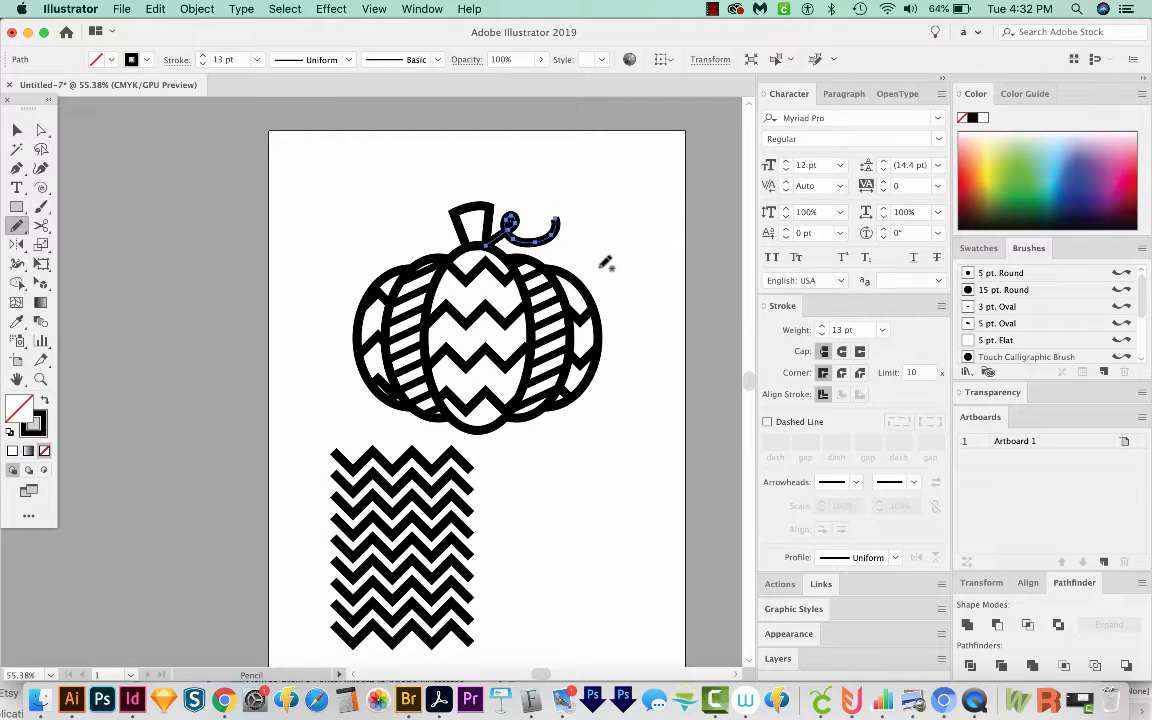
{"action": "key", "text": "super+z"}
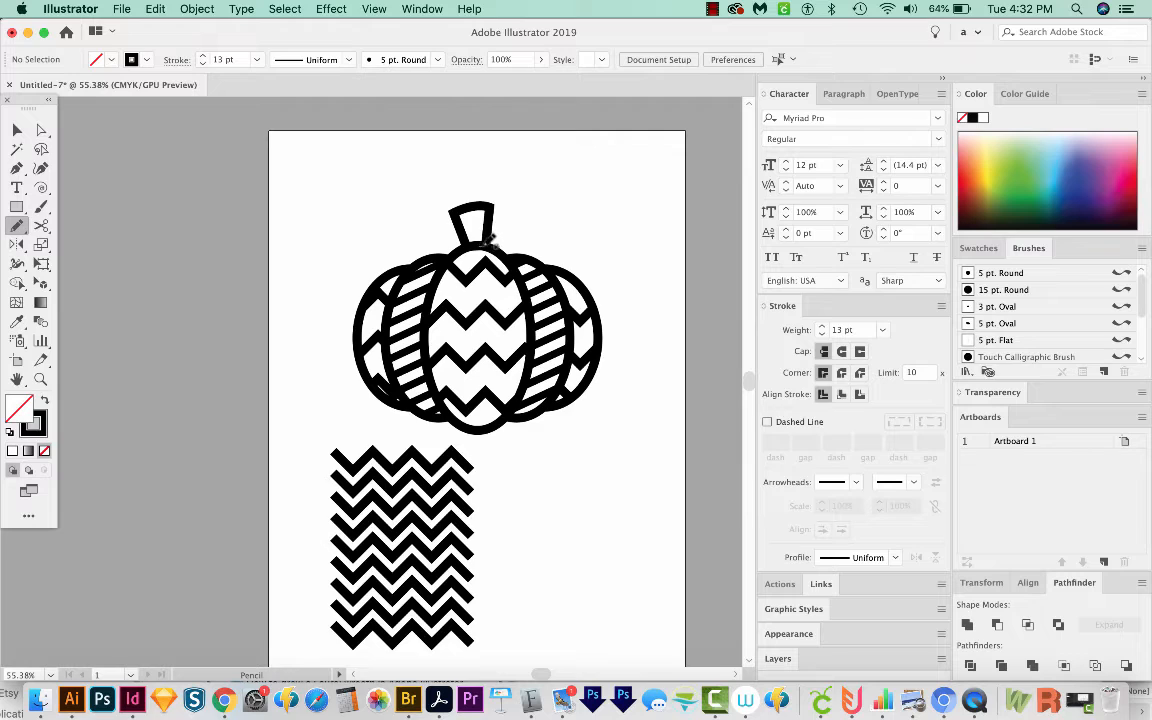
{"action": "mouse_move", "coordinate": [490, 240]}
{"action": "left_mouse_down"}
{"action": "mouse_move", "coordinate": [534, 220]}
{"action": "mouse_move", "coordinate": [523, 207]}
{"action": "mouse_move", "coordinate": [514, 236]}
{"action": "mouse_move", "coordinate": [557, 215]}
{"action": "left_mouse_up"}
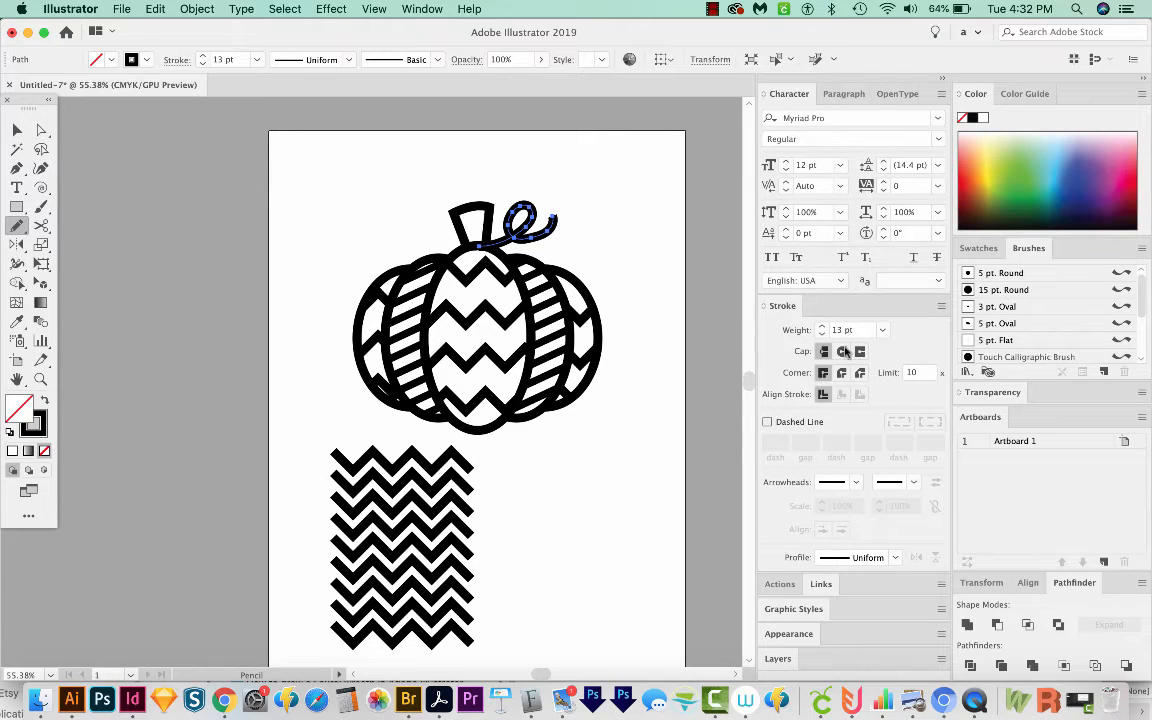
{"action": "left_click", "coordinate": [842, 352]}
{"action": "left_click", "coordinate": [841, 373]}
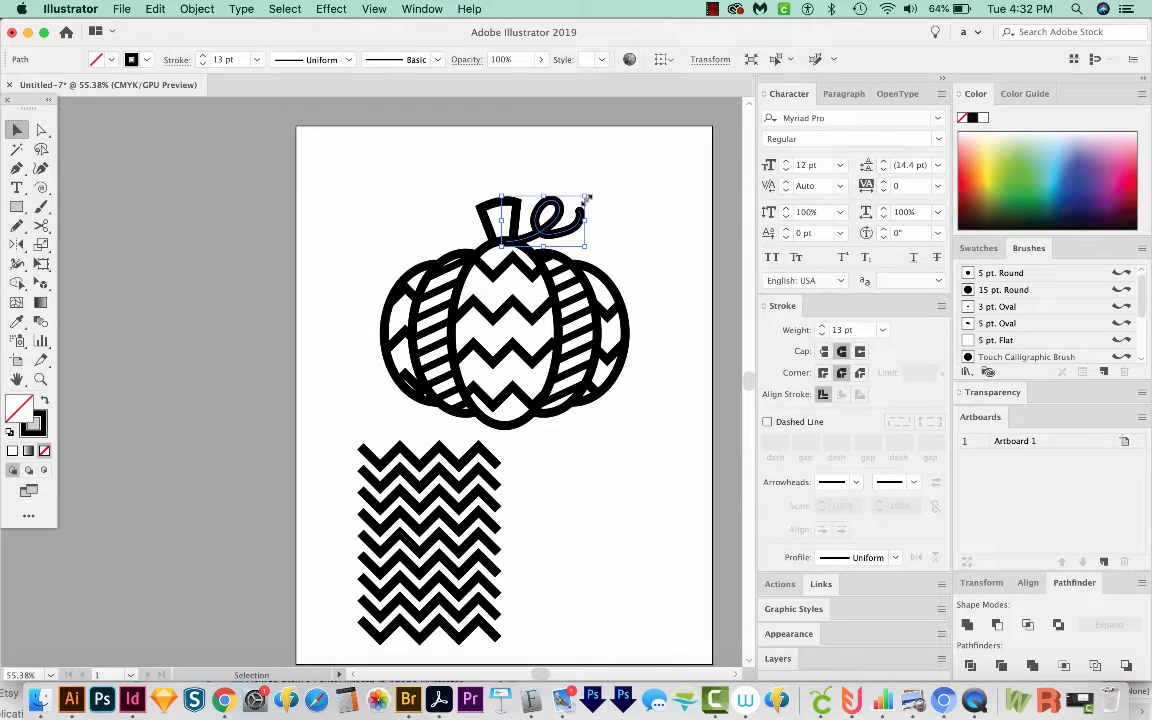
Step: Shrink the tendril slightly by its corner handle
{"action": "left_click_drag", "start_coordinate": [585, 198], "coordinate": [576, 210]}
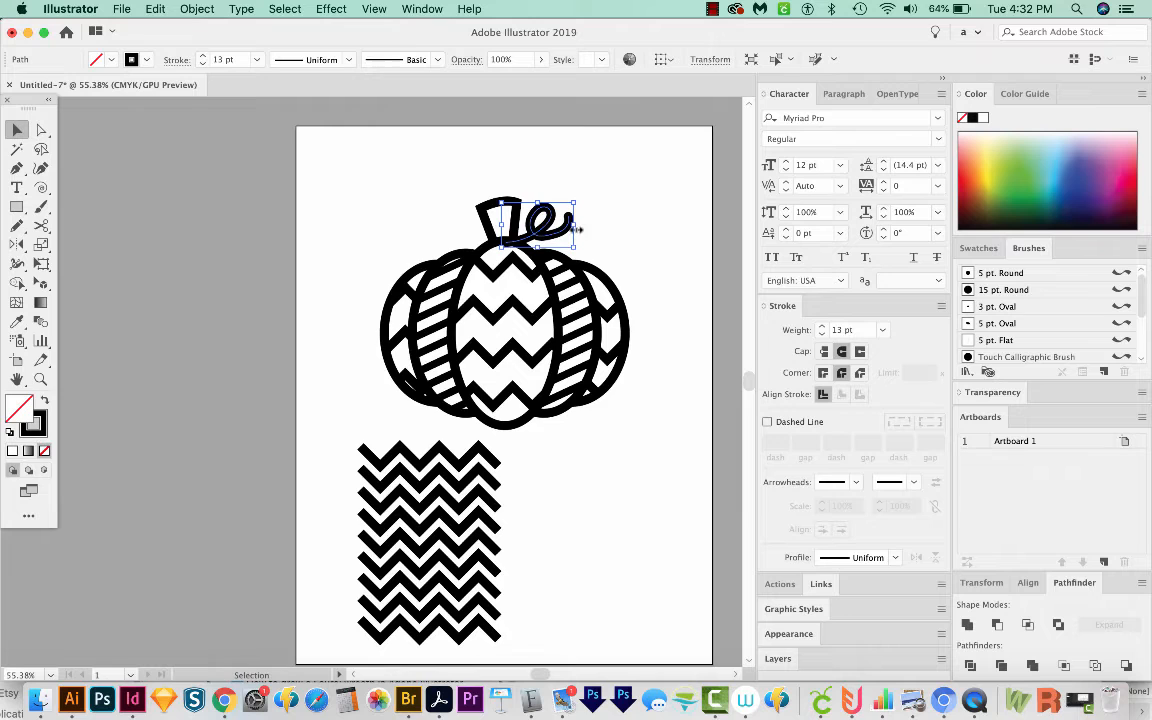
{"action": "left_click", "coordinate": [668, 306]}
Step: Select the leftover zigzag stack below the pumpkin and delete it
{"action": "left_click_drag", "start_coordinate": [657, 384], "coordinate": [637, 336]}
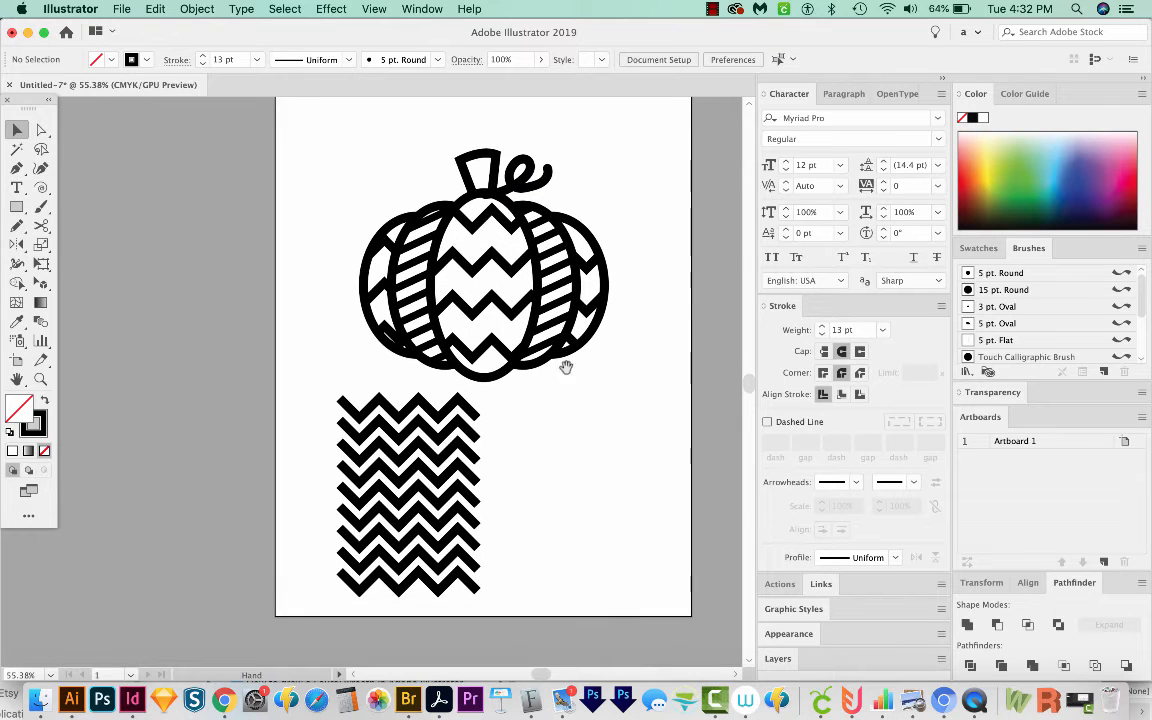
{"action": "left_click_drag", "start_coordinate": [472, 437], "coordinate": [438, 431]}
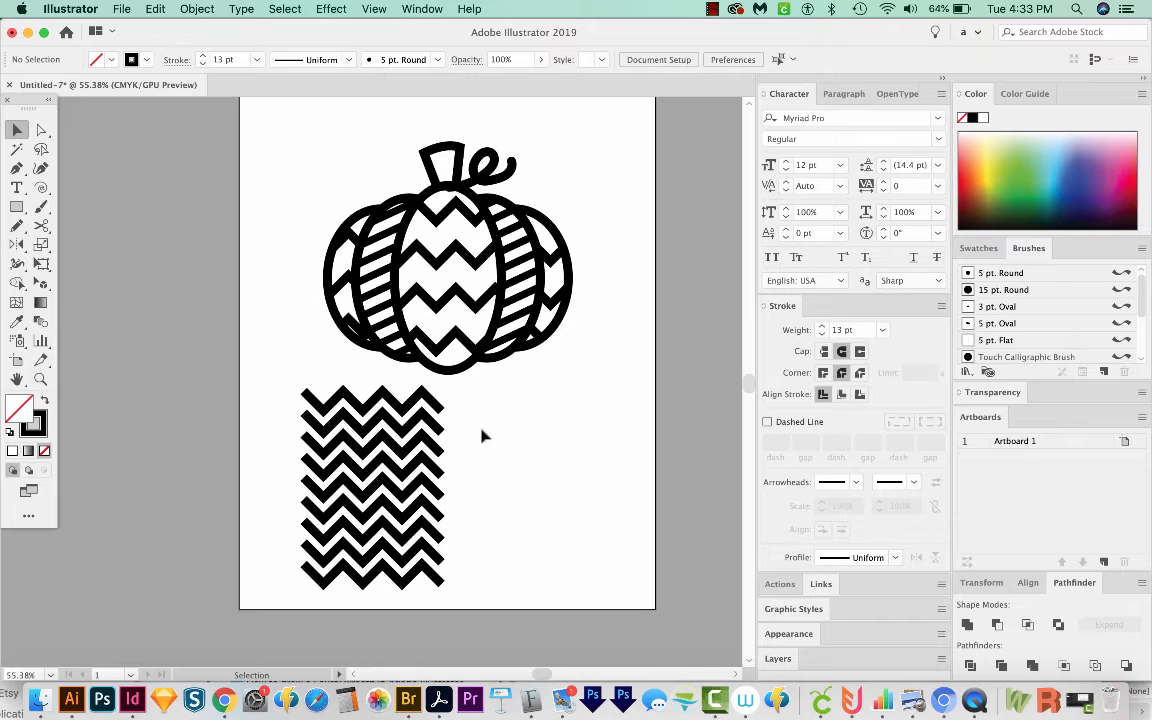
{"action": "left_click_drag", "start_coordinate": [500, 460], "coordinate": [275, 531]}
{"action": "key", "text": "Delete"}
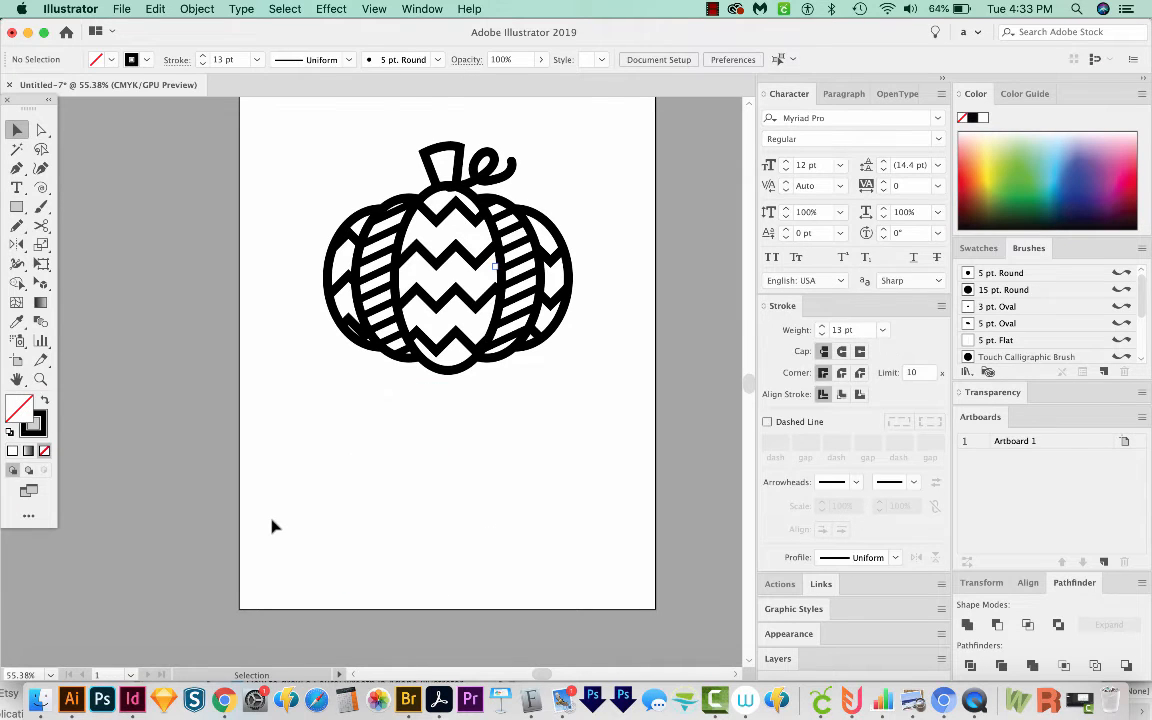
Step: Select the whole pumpkin and expand its fill and stroke
{"action": "scroll", "coordinate": [485, 248], "scroll_direction": "up", "scroll_amount": 2}
{"action": "left_click_drag", "start_coordinate": [604, 191], "coordinate": [279, 480]}
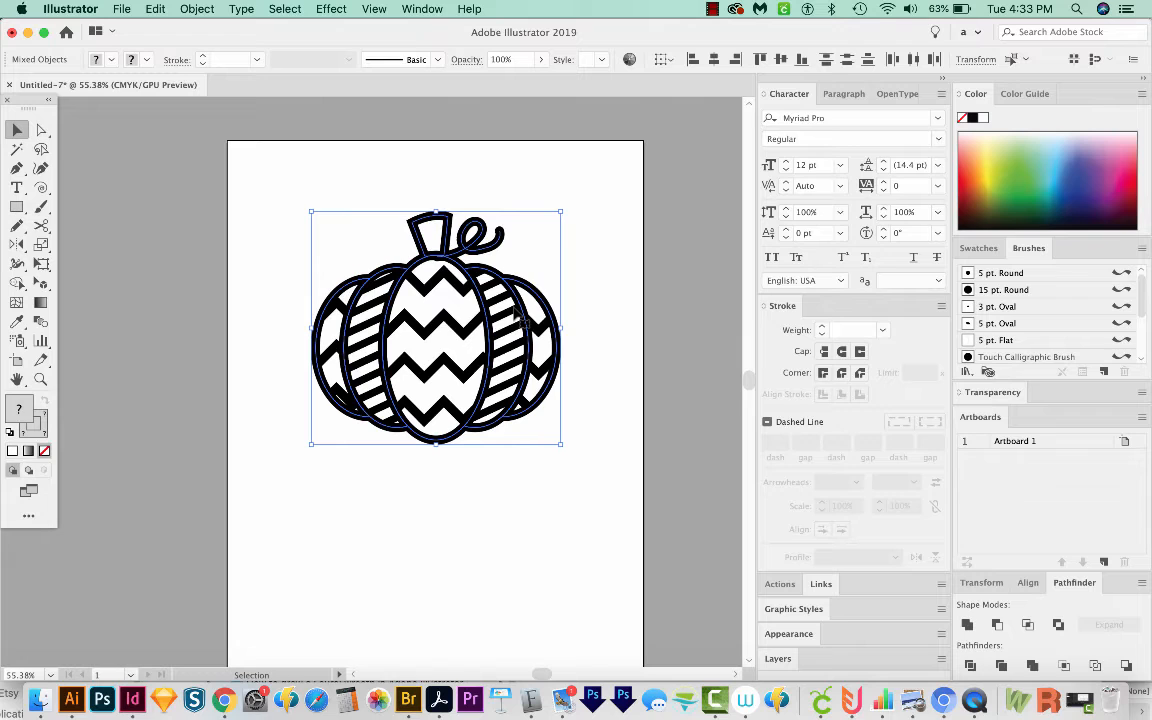
{"action": "left_click", "coordinate": [195, 9]}
{"action": "left_click", "coordinate": [237, 185]}
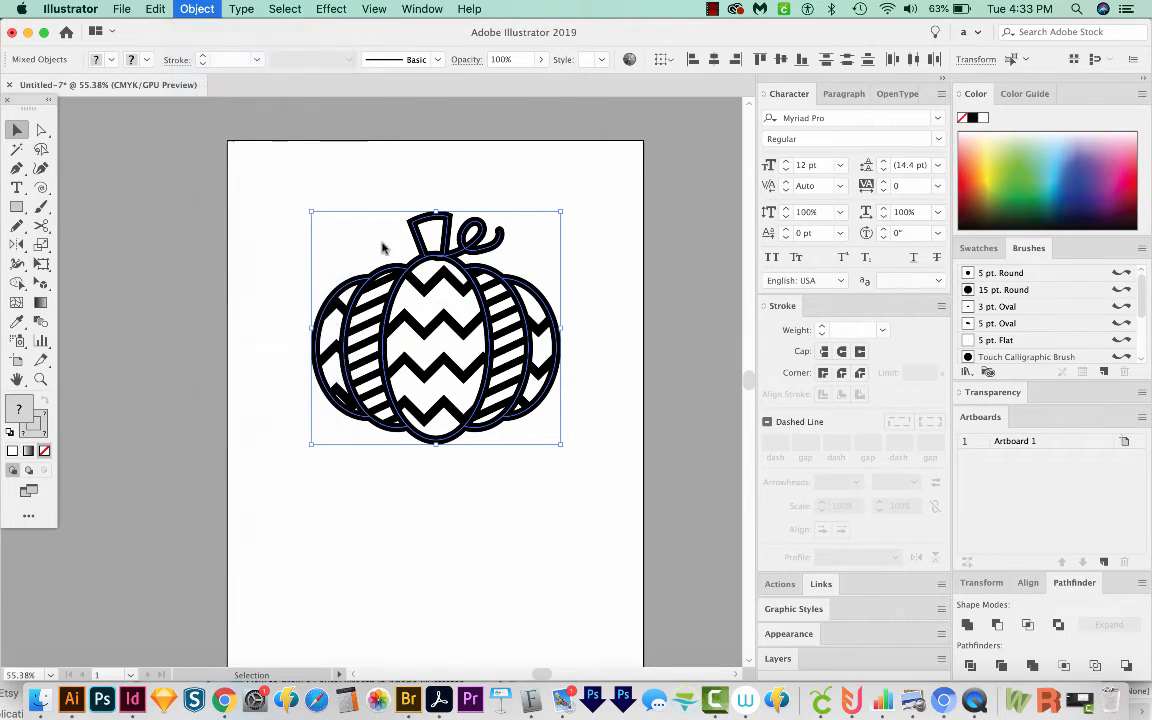
{"action": "left_click", "coordinate": [136, 320]}
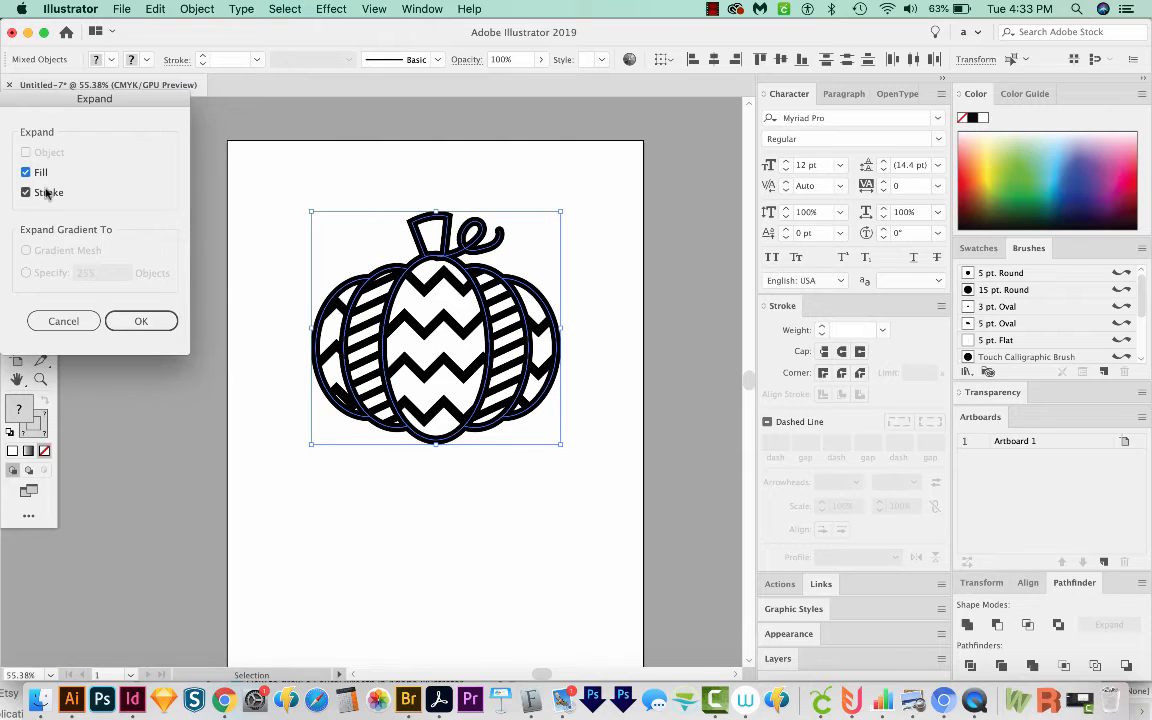
{"action": "left_click", "coordinate": [150, 325]}
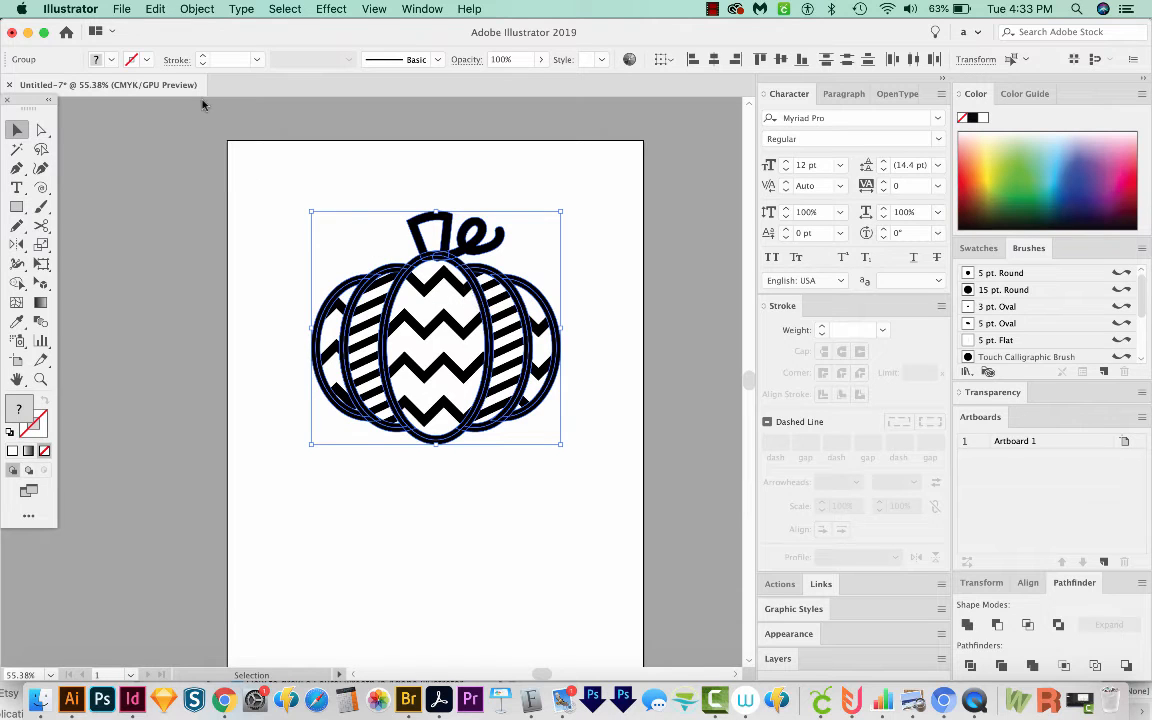
Step: Inspect the expanded pumpkin paths in Outline view, then return to Preview
{"action": "left_click", "coordinate": [197, 10]}
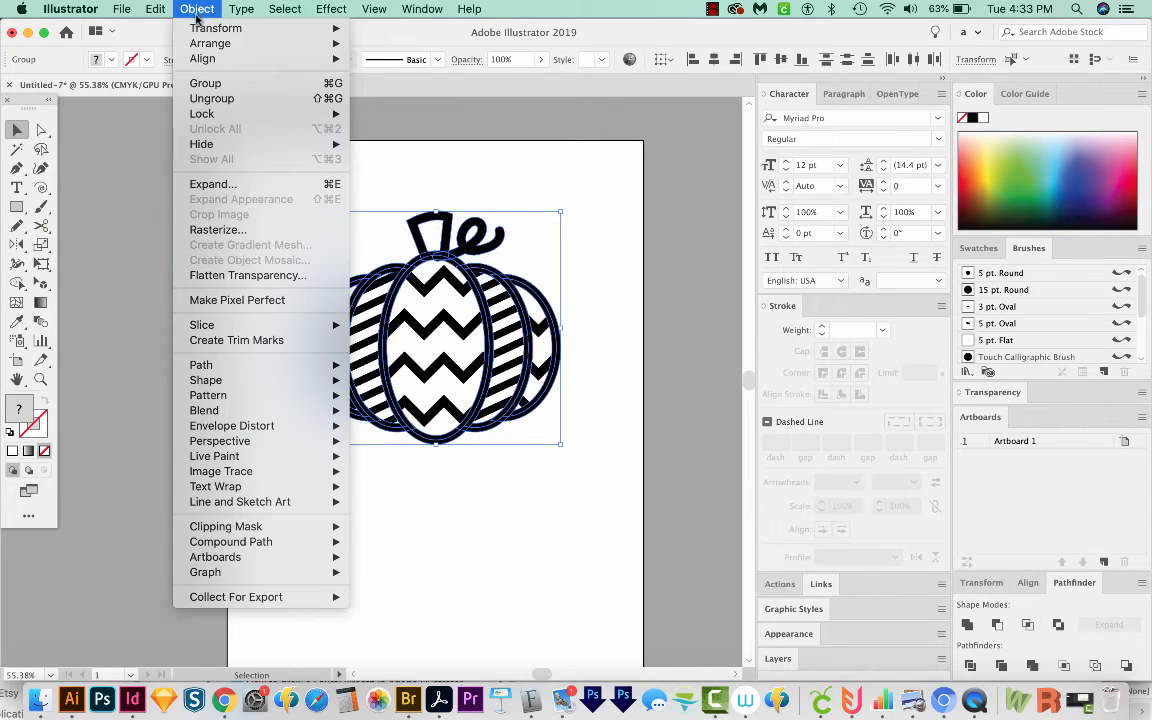
{"action": "left_click", "coordinate": [235, 184]}
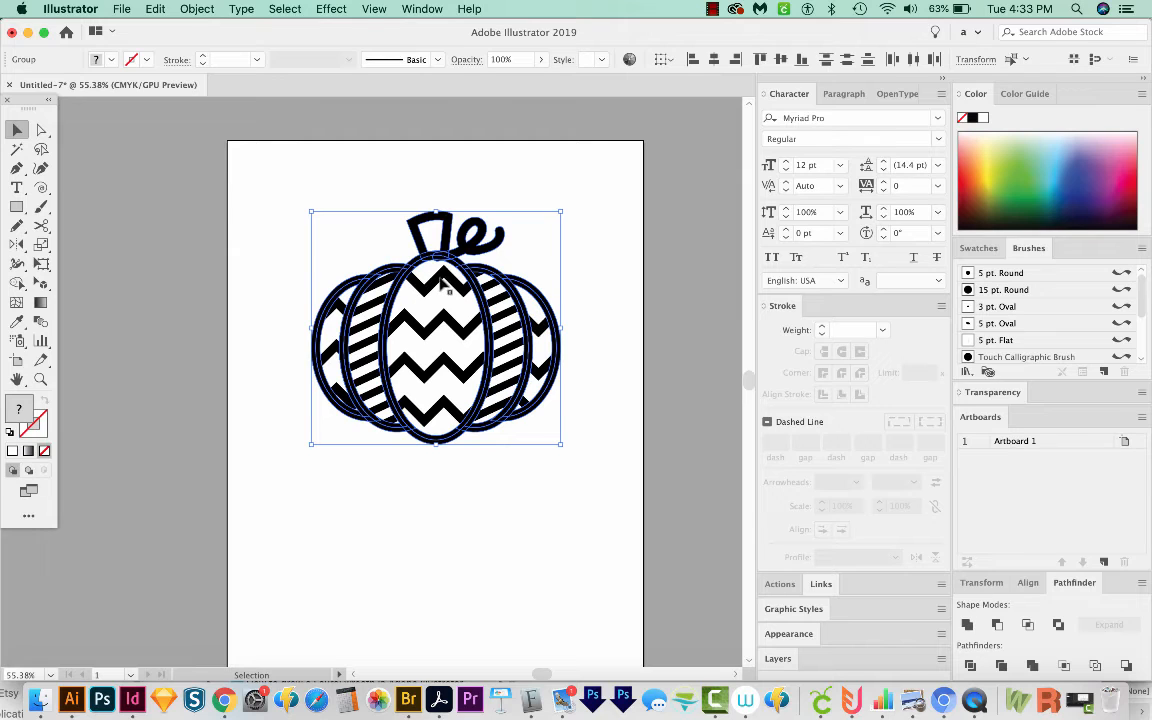
{"action": "key", "text": "a"}
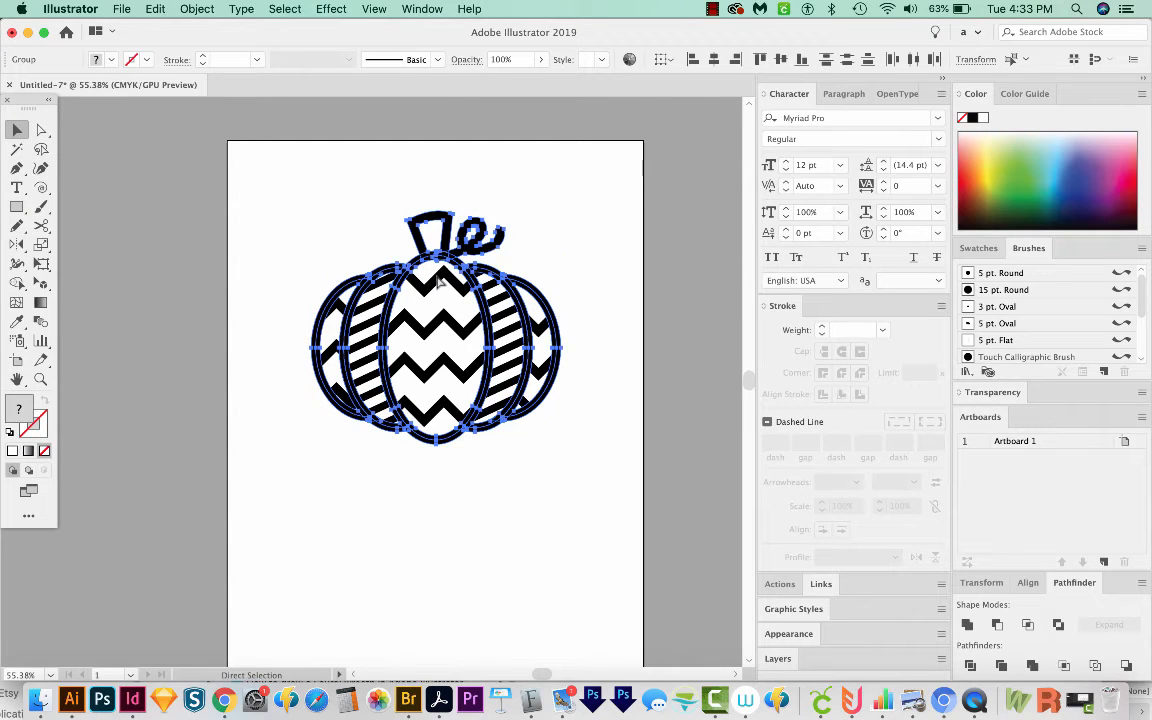
{"action": "key", "text": "v"}
{"action": "key", "text": "super+y"}
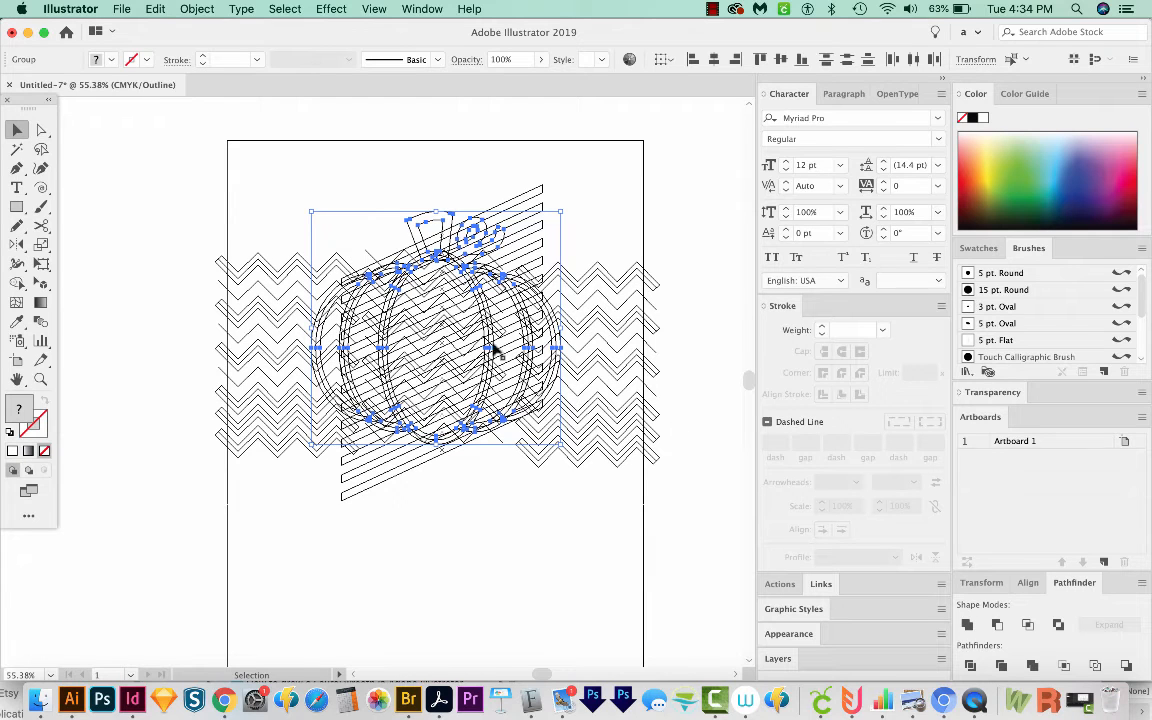
{"action": "key", "text": "a"}
{"action": "key", "text": "super+y"}
{"action": "key", "text": "v"}
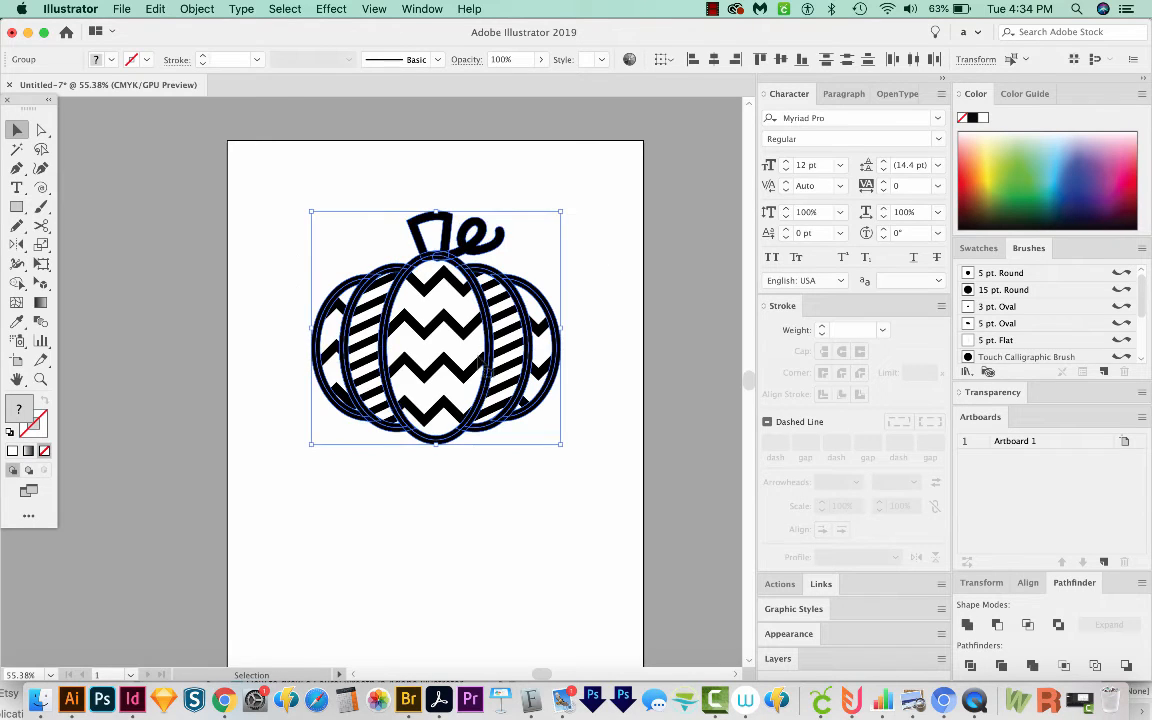
Step: Divide the selected pumpkin artwork with the Pathfinder Divide operation
{"action": "left_click", "coordinate": [971, 665]}
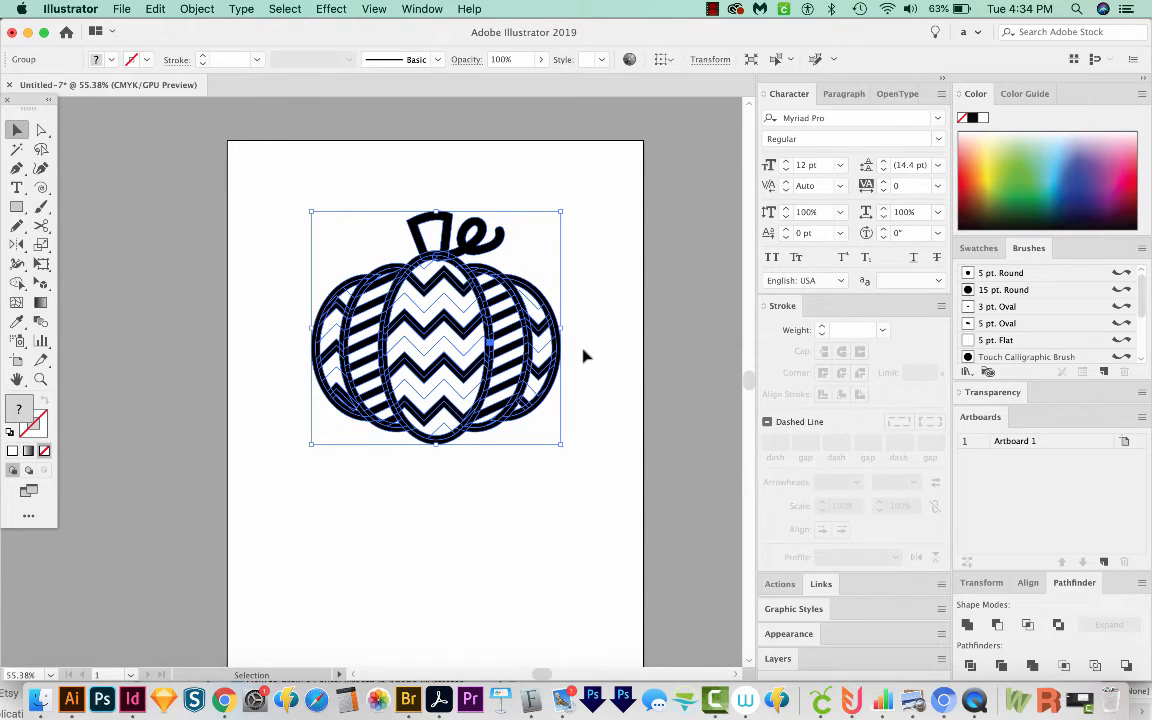
{"action": "key", "text": "y"}
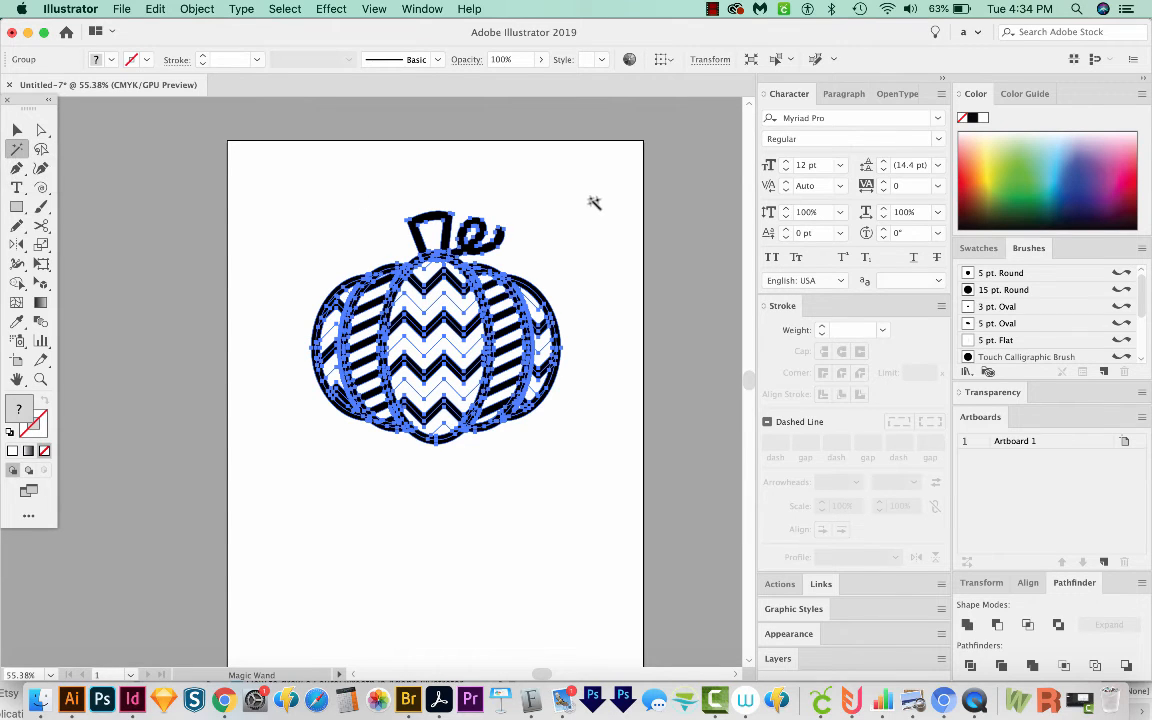
Step: Select all the black artwork with the Magic Wand and unite it into one shape with Pathfinder Unite
{"action": "left_click", "coordinate": [492, 224]}
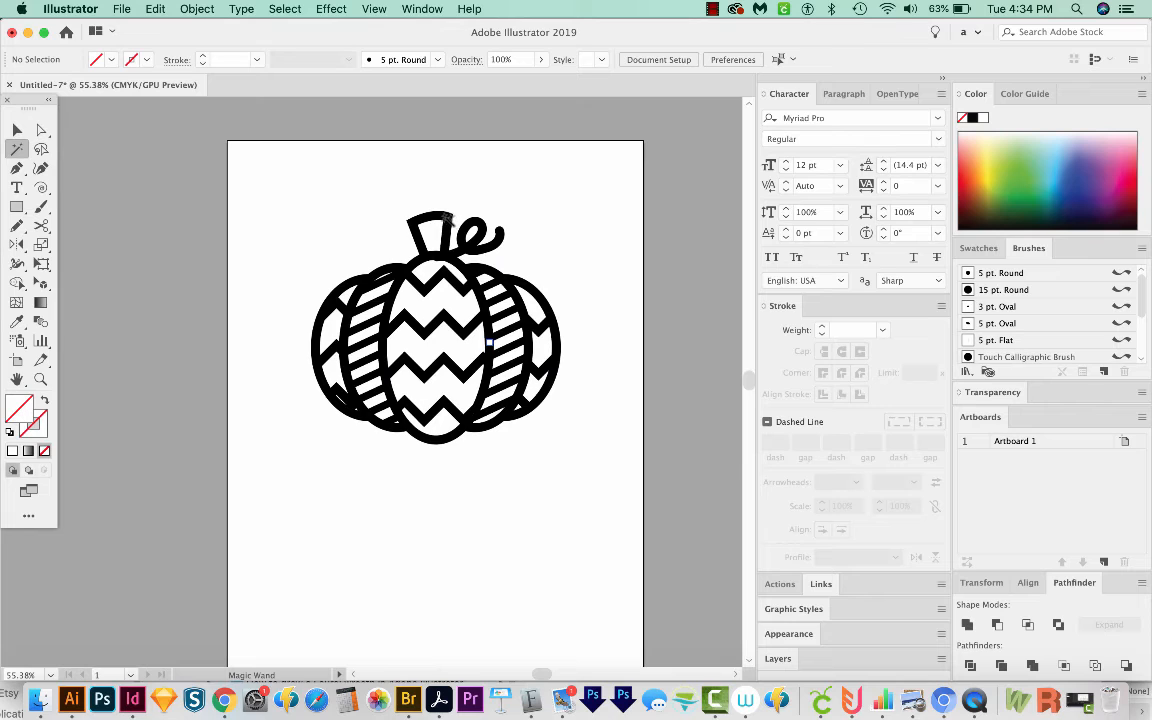
{"action": "left_click", "coordinate": [446, 217]}
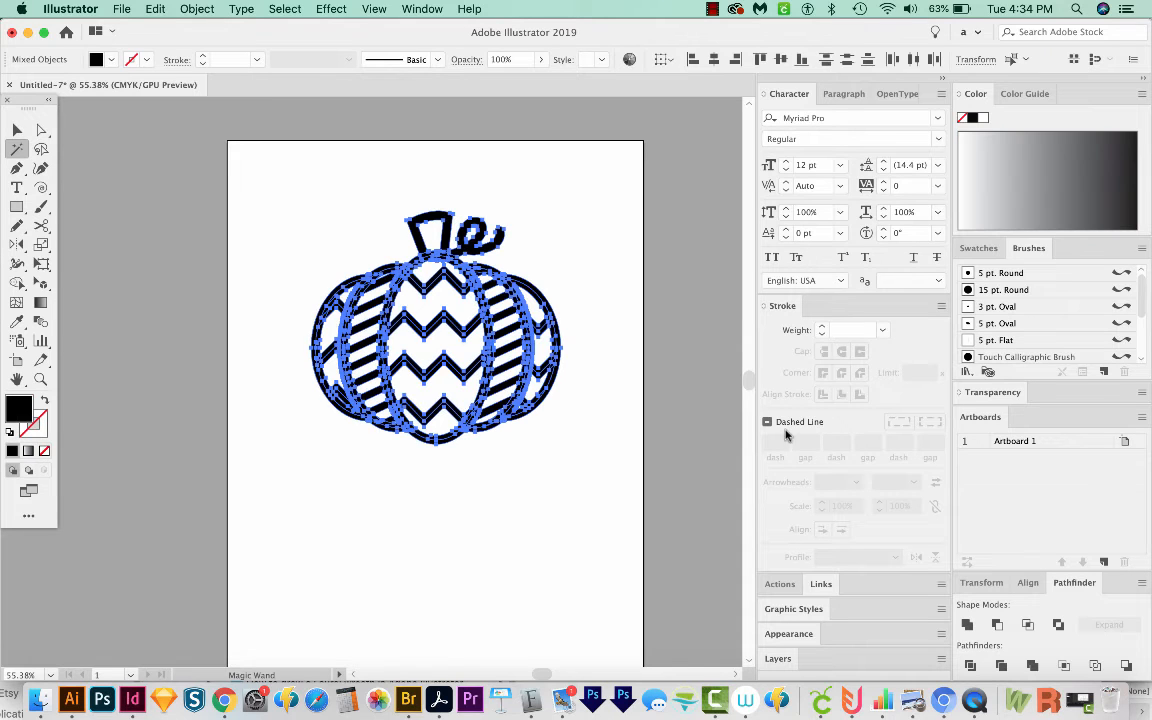
{"action": "left_click", "coordinate": [967, 625]}
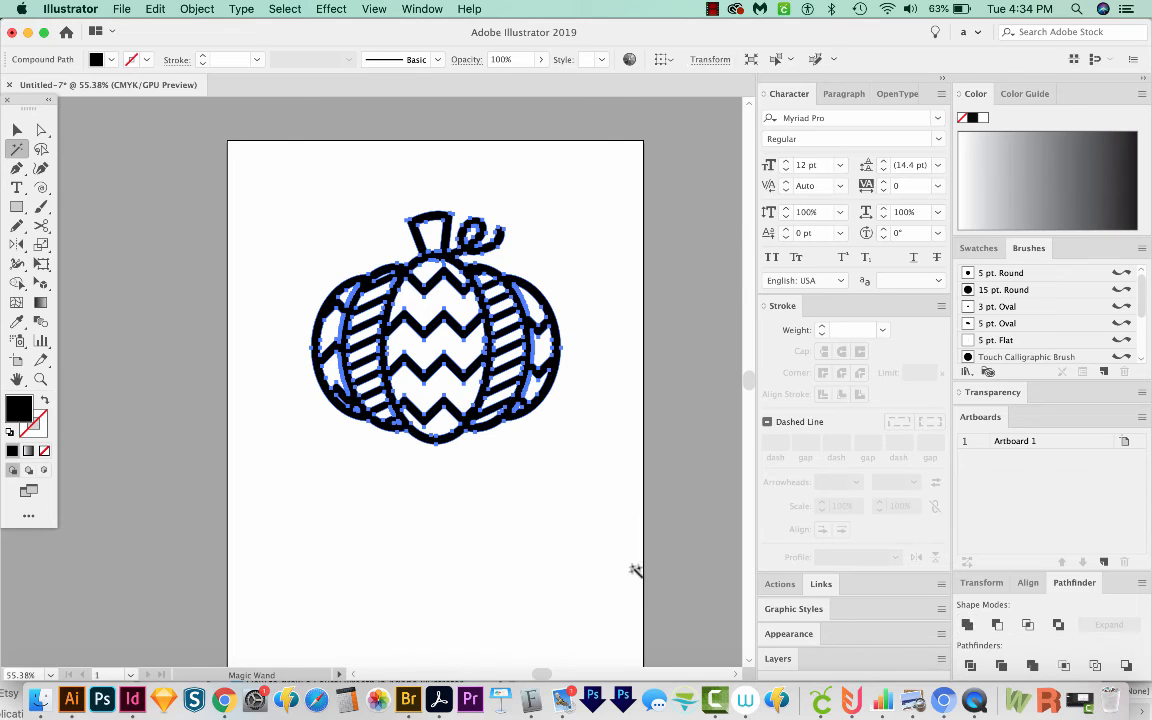
Step: Hide the united black shape, then select all remaining unfilled leftover paths on the artboard and delete them
{"action": "key", "text": "Delete"}
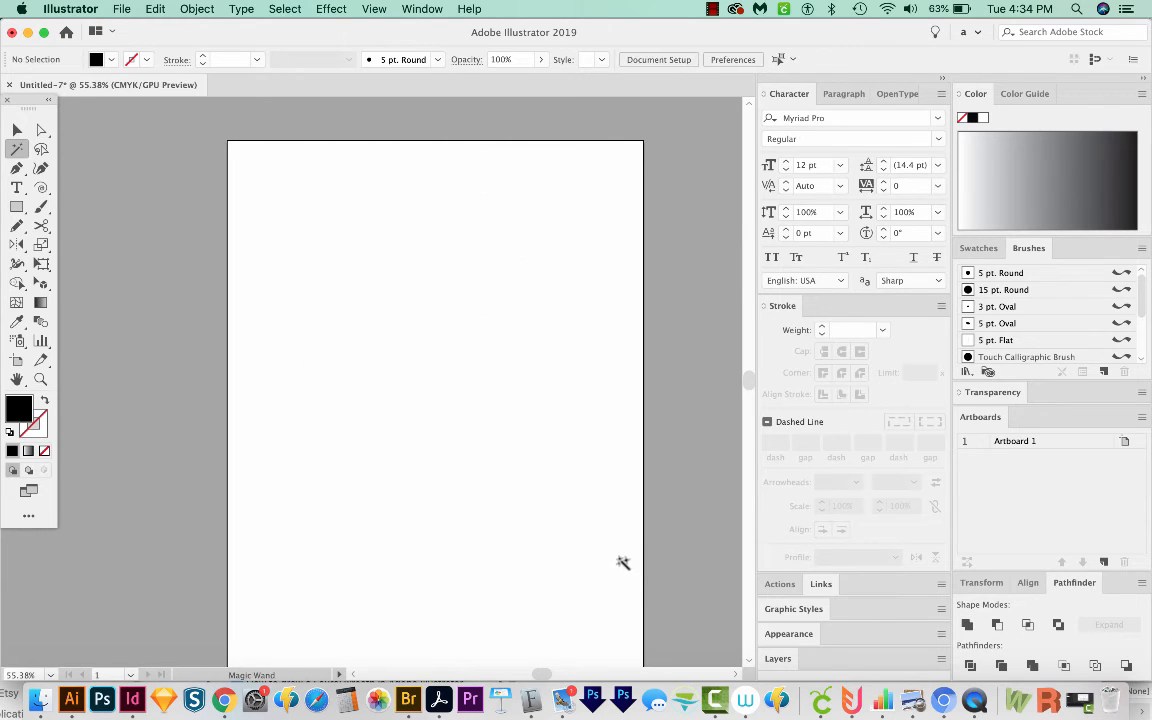
{"action": "key", "text": "a"}
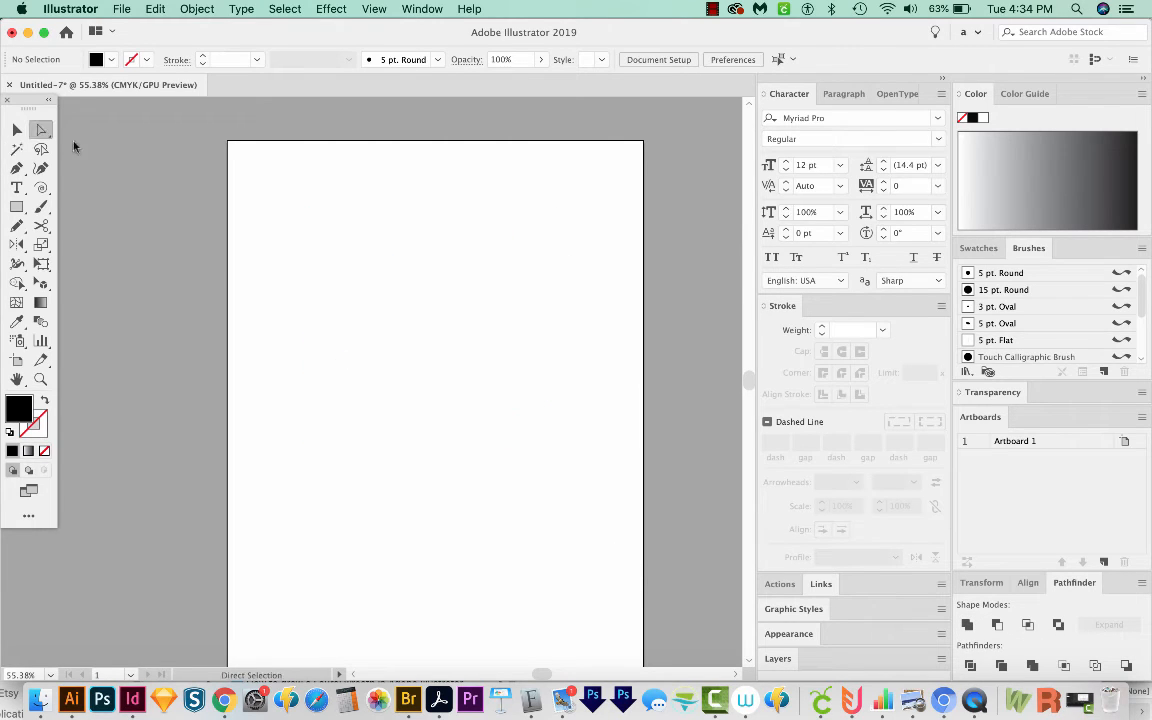
{"action": "left_click_drag", "start_coordinate": [241, 153], "coordinate": [641, 566]}
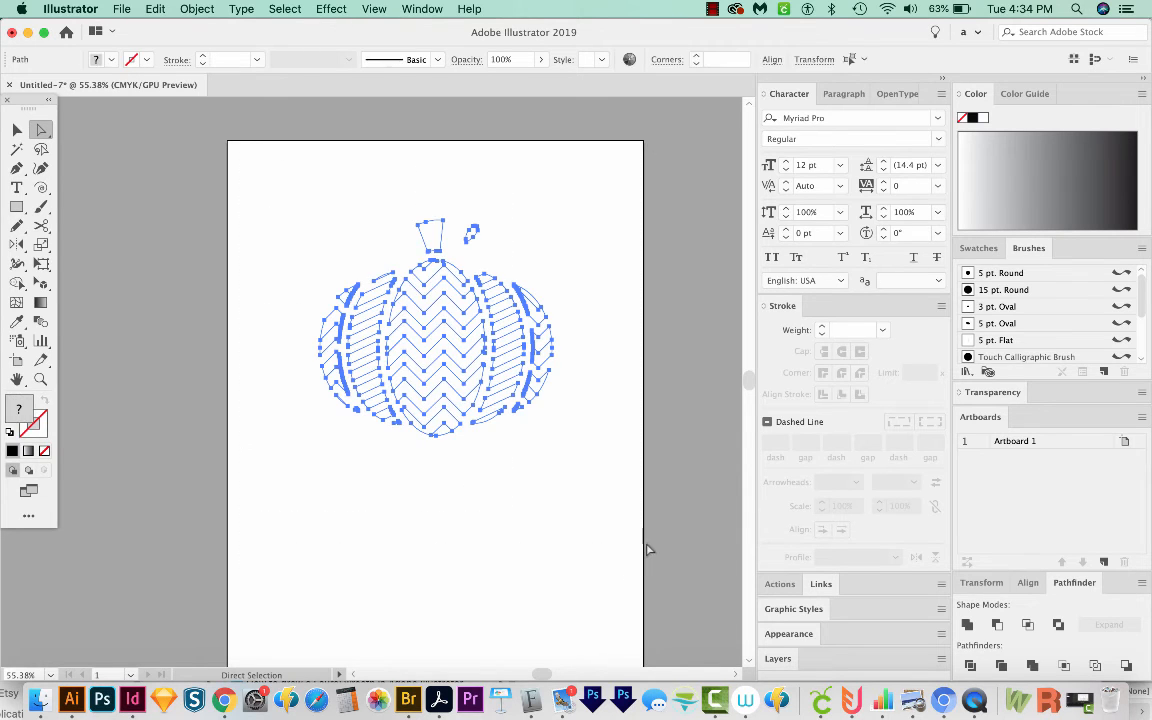
{"action": "key", "text": "Delete"}
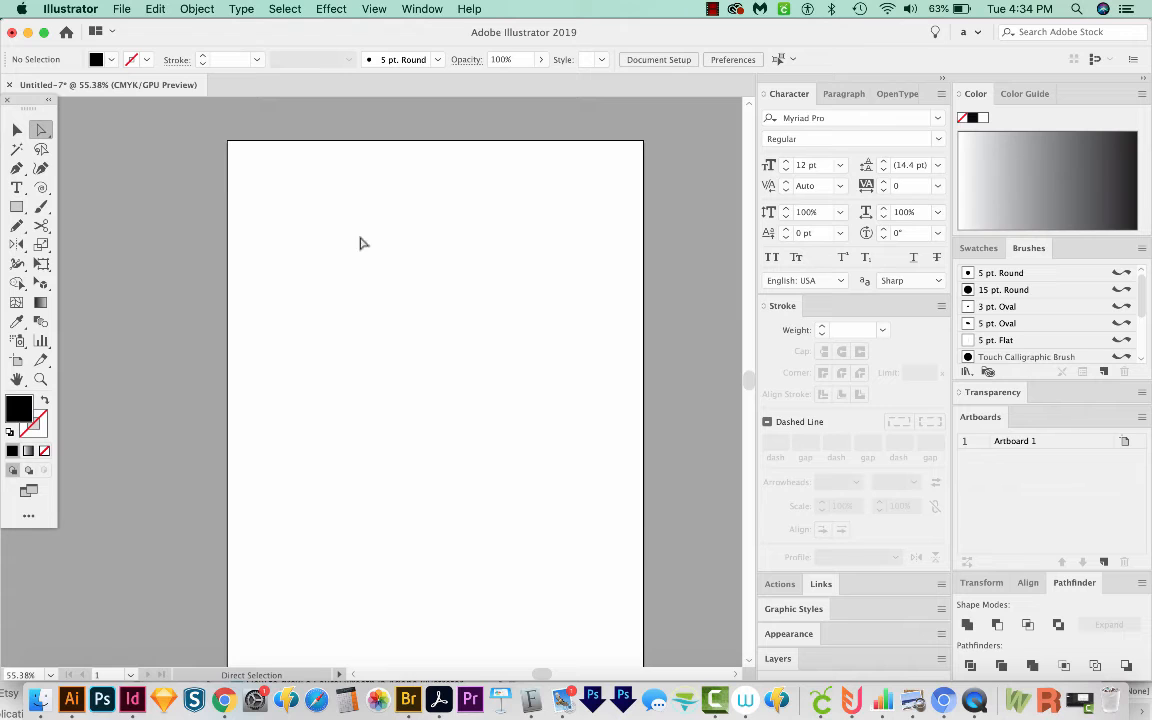
Step: Show all hidden artwork again, open the Layers panel, and deselect the pumpkin
{"action": "left_click", "coordinate": [197, 10]}
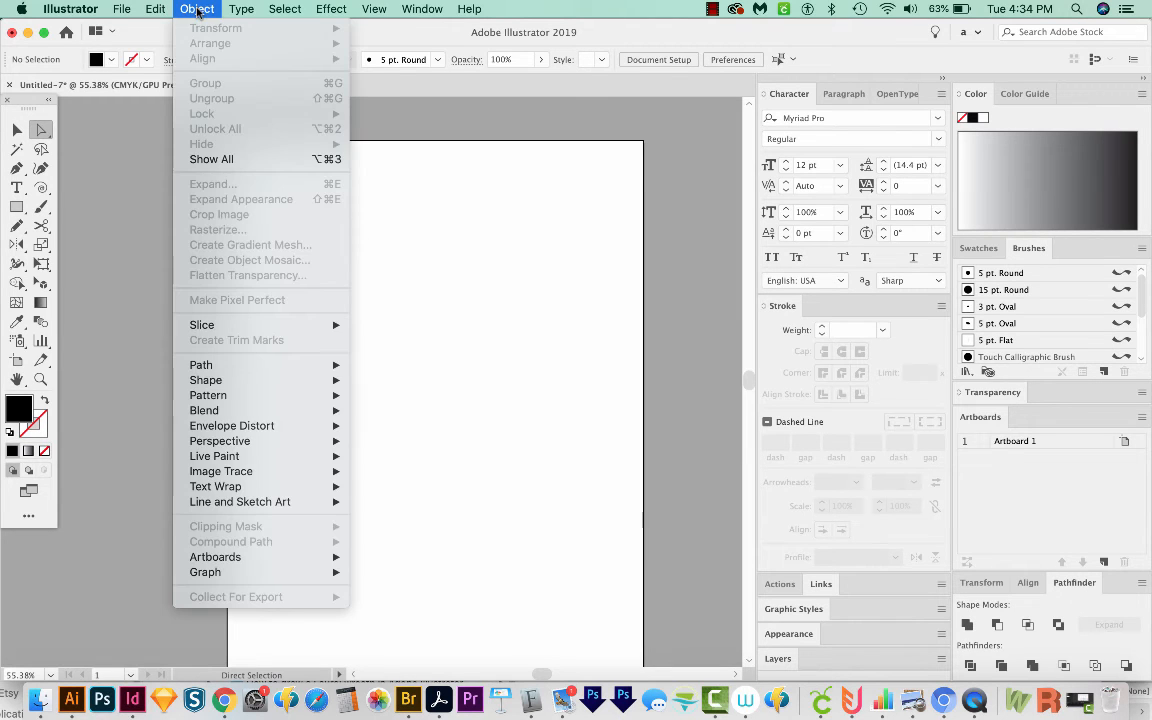
{"action": "left_click", "coordinate": [205, 160]}
{"action": "key", "text": "v"}
{"action": "key", "text": "F7"}
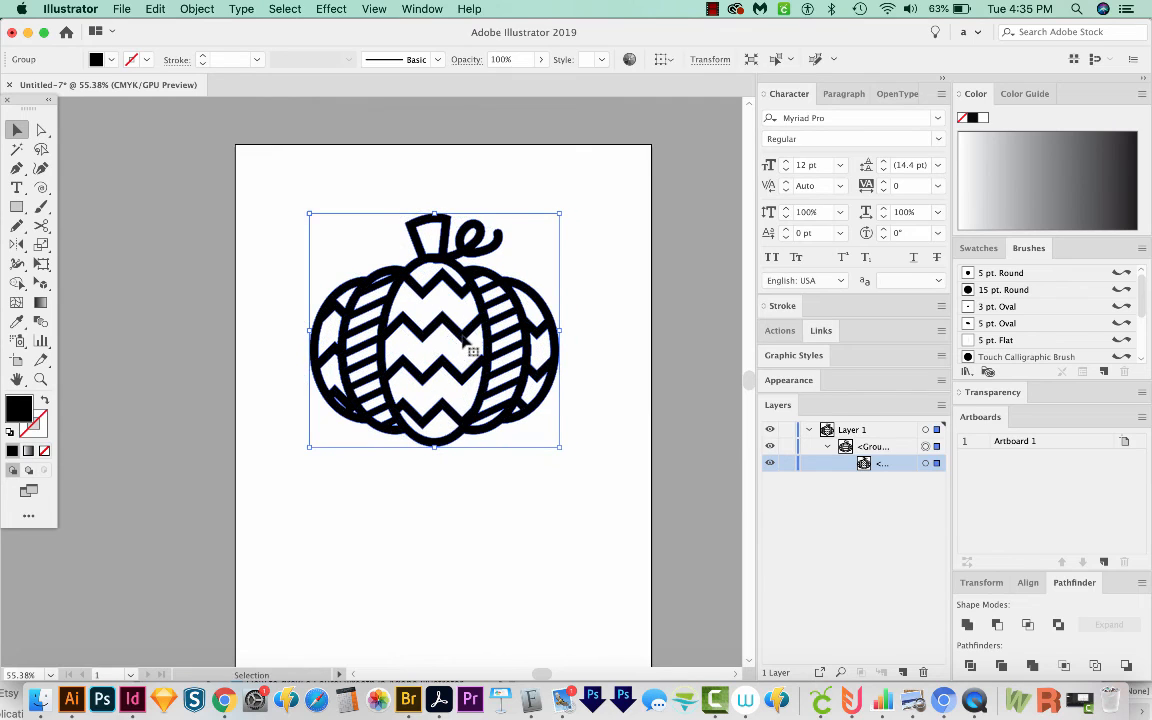
{"action": "left_click", "coordinate": [523, 451]}
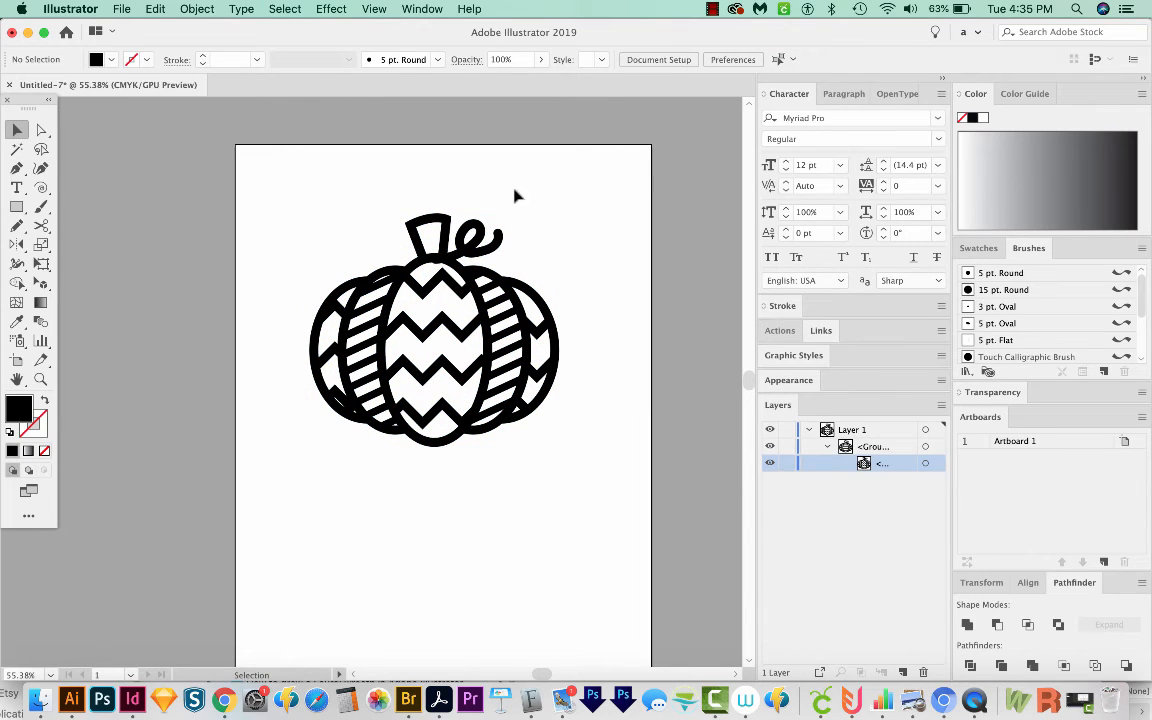
Step: Zoom in to examine an inner zigzag opening of the compound pumpkin shape near the stem, then zoom back out
{"action": "key", "text": "z"}
{"action": "left_click_drag", "start_coordinate": [512, 193], "coordinate": [362, 319]}
{"action": "key", "text": "a"}
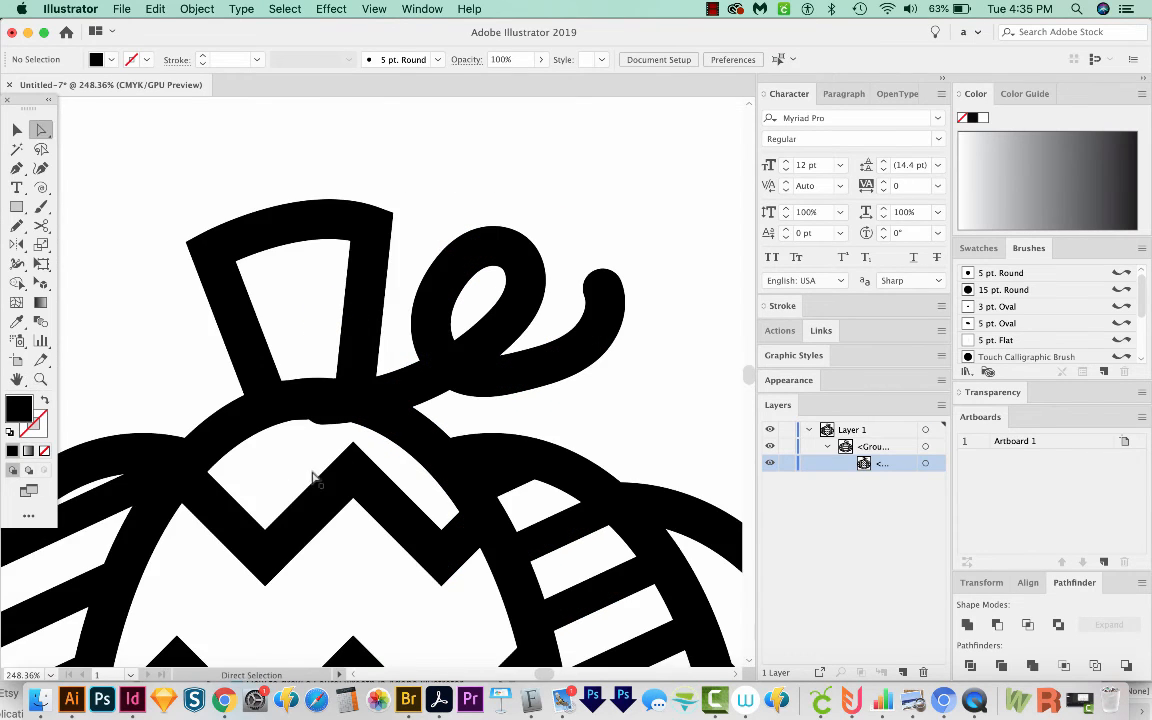
{"action": "left_click", "coordinate": [340, 428]}
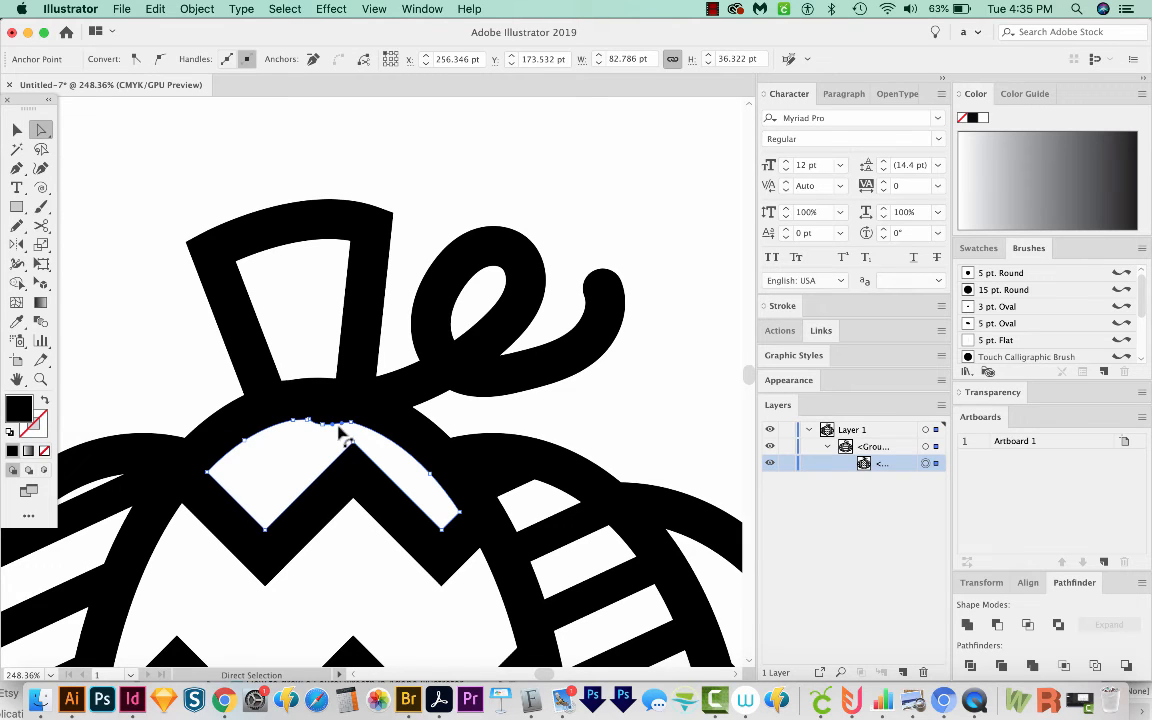
{"action": "key", "text": "n"}
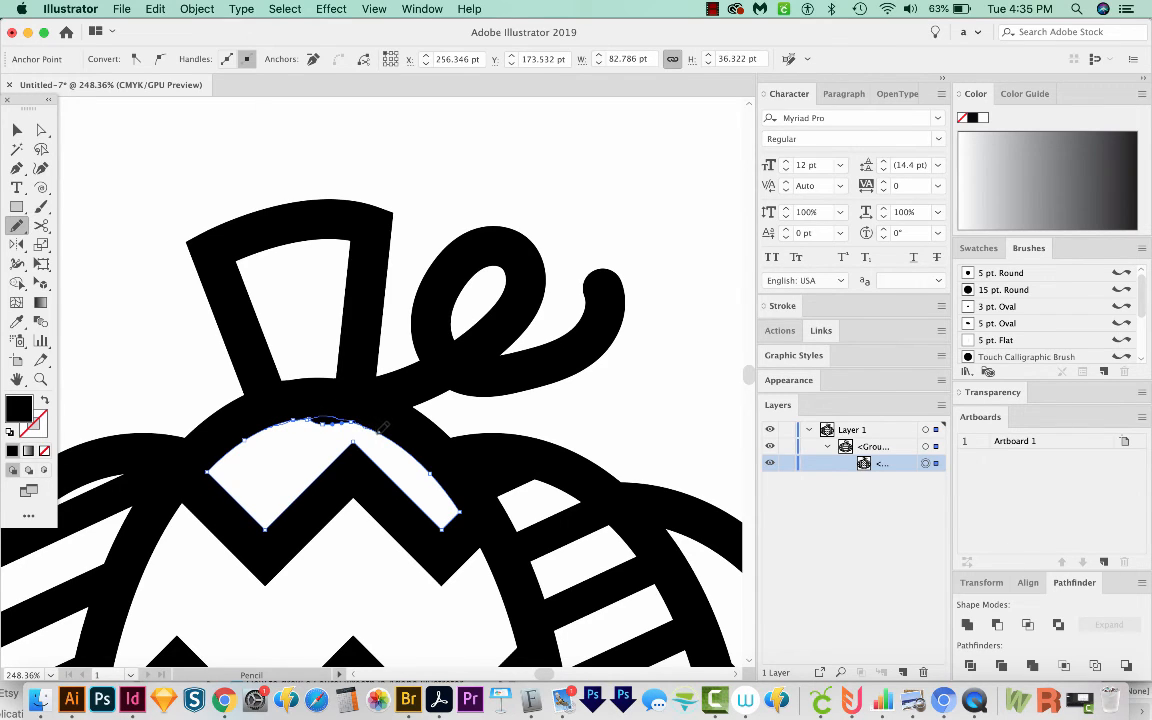
{"action": "key", "text": "super+z"}
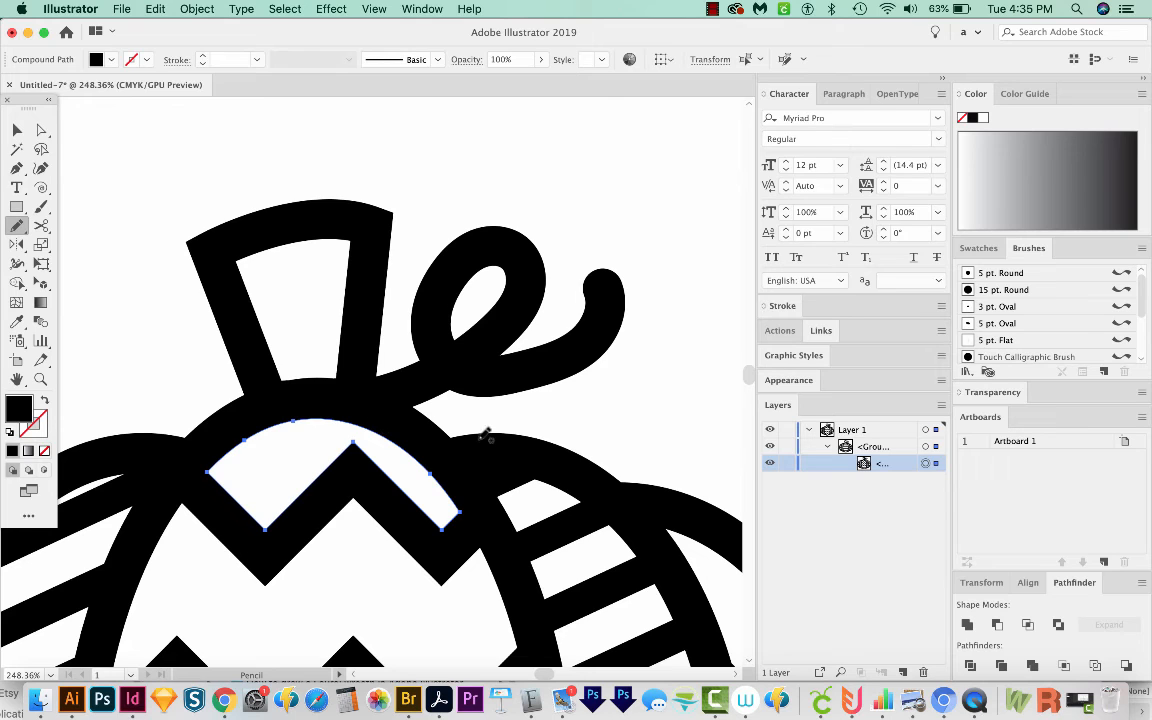
{"action": "key", "text": "super+minus"}
{"action": "key", "text": "super+minus"}
{"action": "key", "text": "super+minus"}
{"action": "key", "text": "super+minus"}
{"action": "key", "text": "super+minus"}
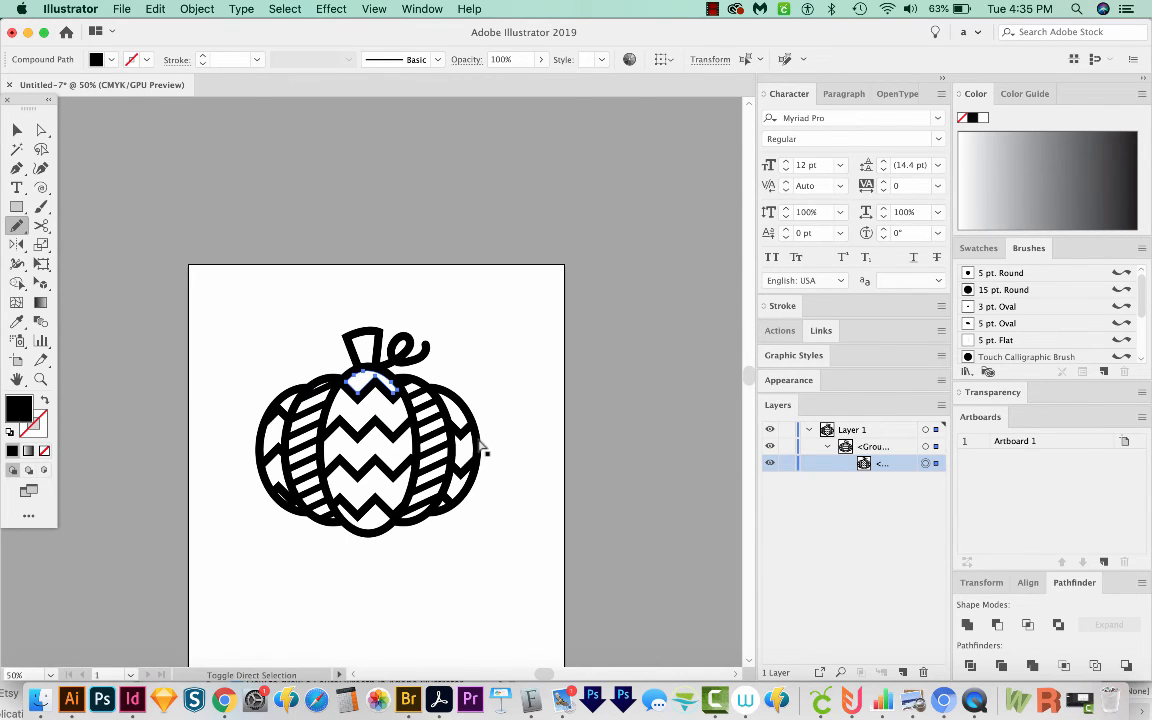
{"action": "key", "text": "super+shift+a"}
{"action": "scroll", "coordinate": [490, 440], "scroll_direction": "left", "scroll_amount": 5}
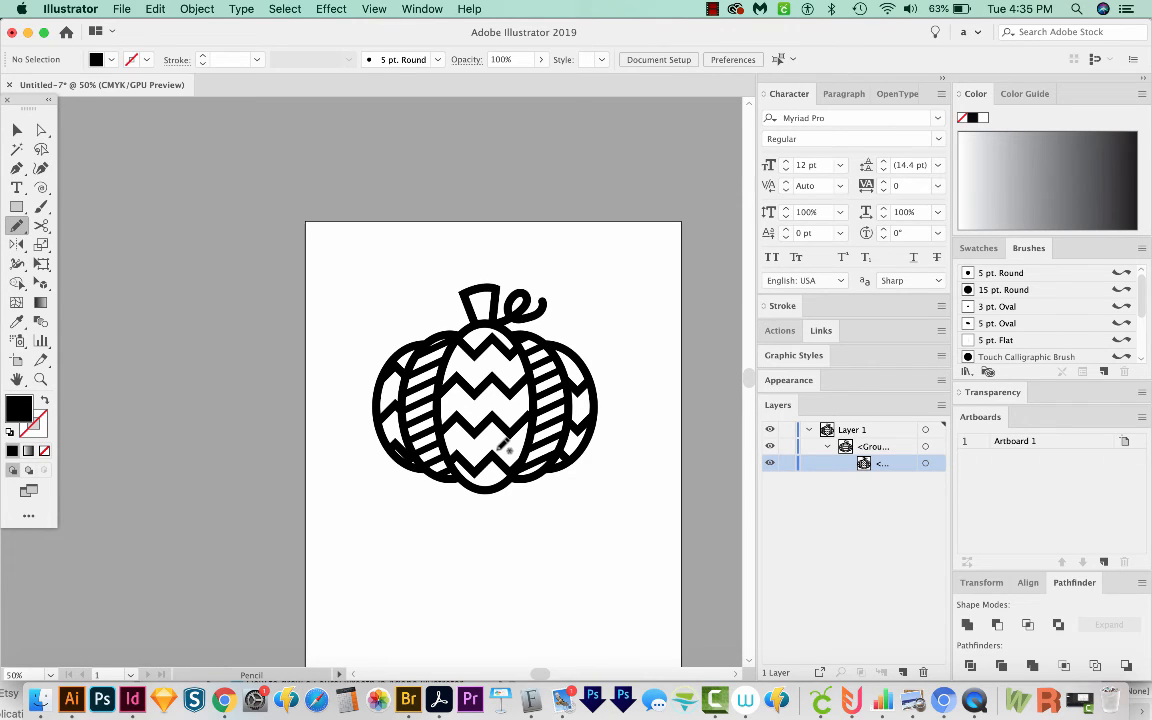
{"action": "scroll", "coordinate": [424, 500], "scroll_direction": "right", "scroll_amount": 3}
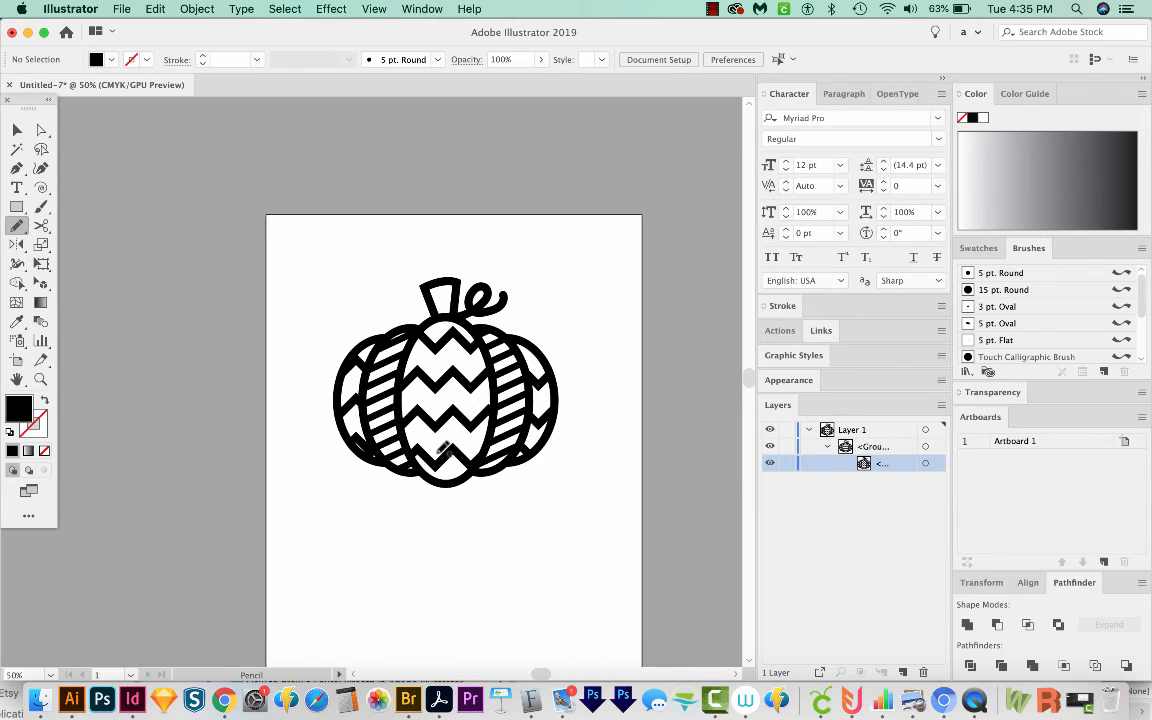
Step: Save the document as an SVG file named pumpkin with Use Artboards enabled, accepting the SVG Basic 1.1 options
{"action": "left_click", "coordinate": [121, 10]}
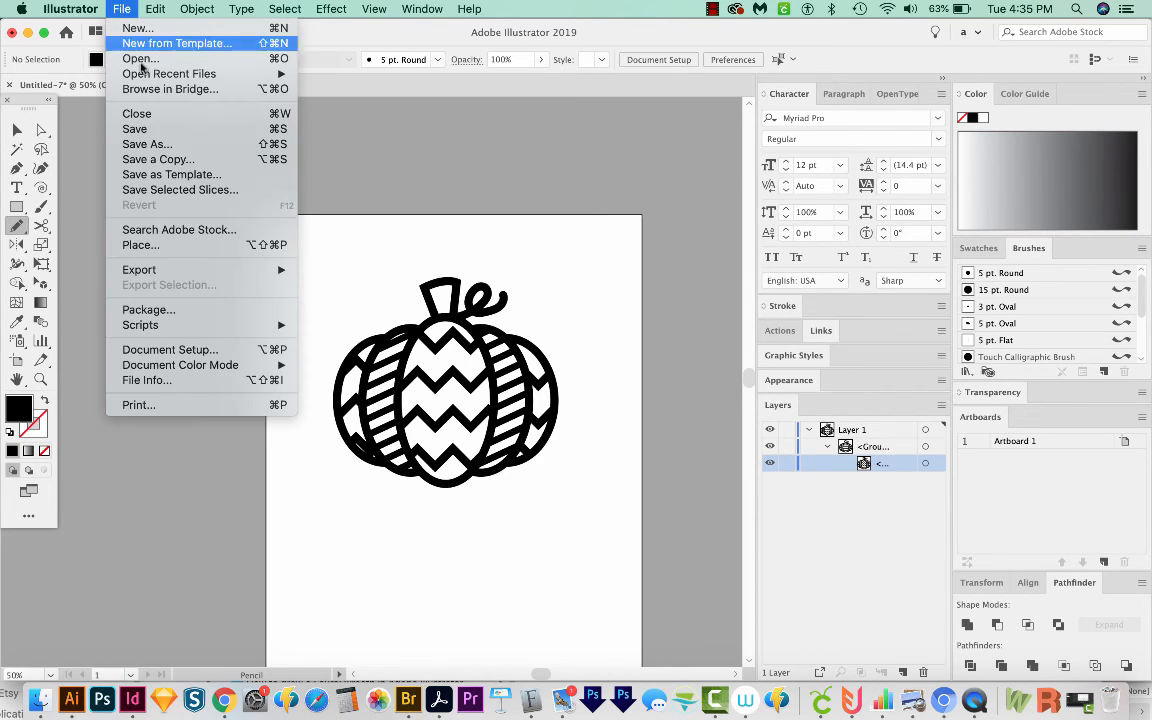
{"action": "left_click", "coordinate": [166, 133]}
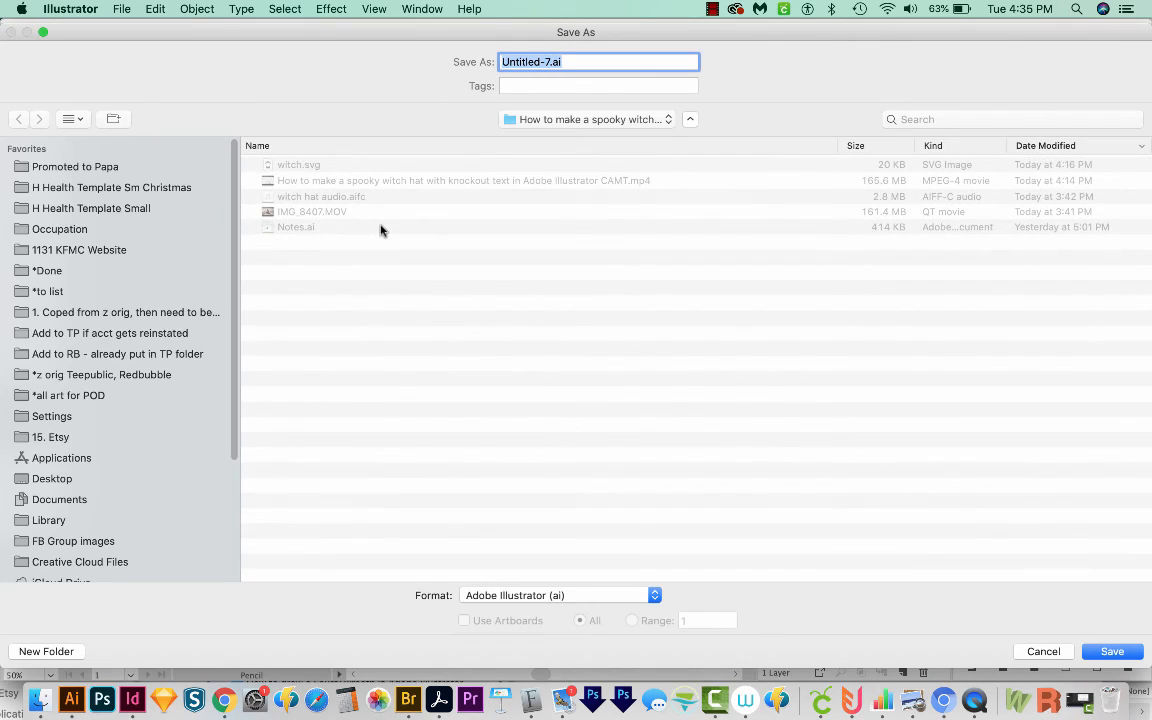
{"action": "left_click", "coordinate": [609, 597]}
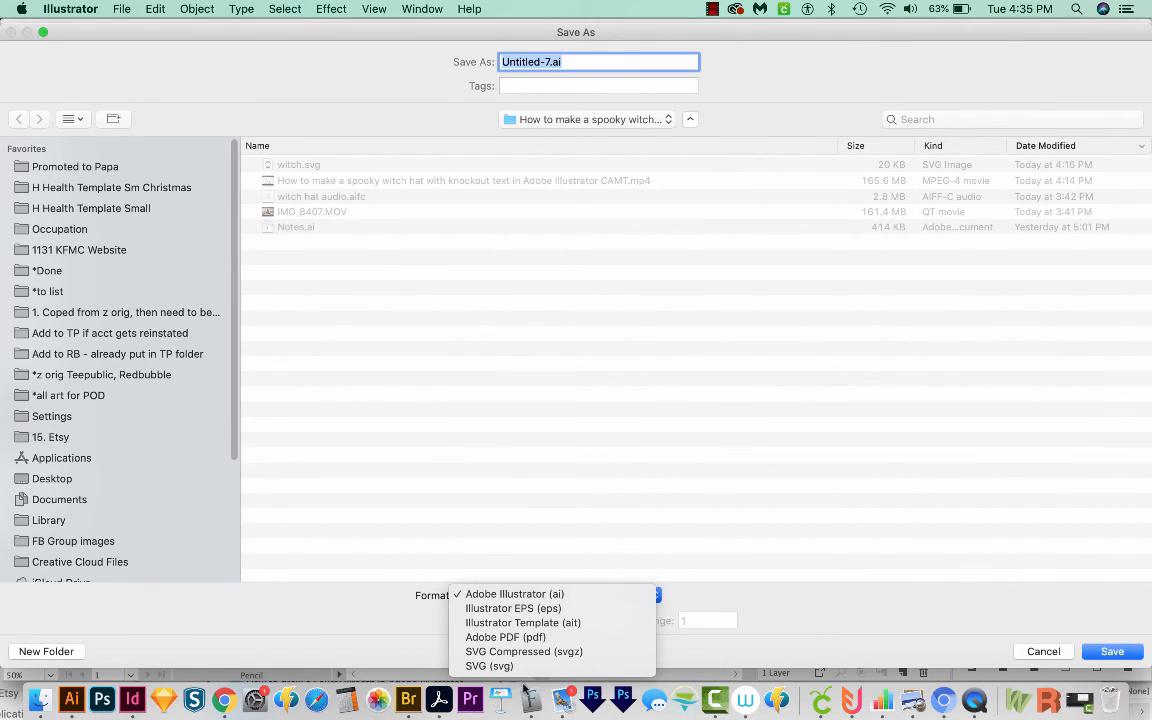
{"action": "left_click", "coordinate": [504, 666]}
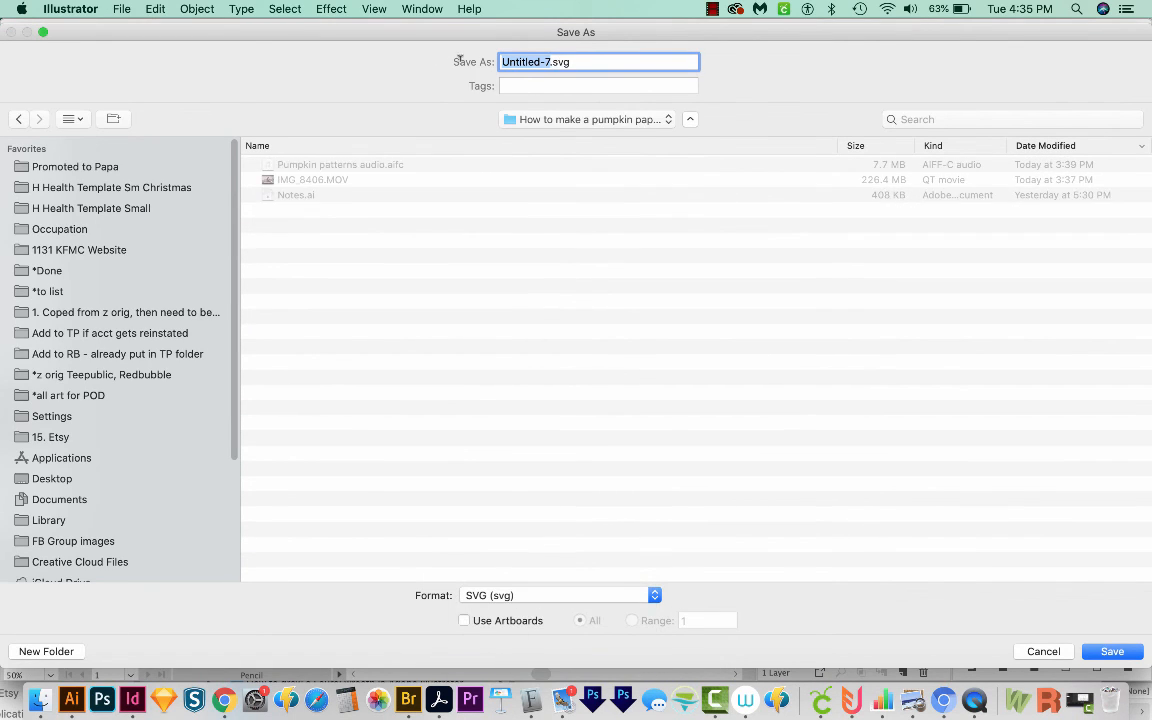
{"action": "type", "text": "pump"}
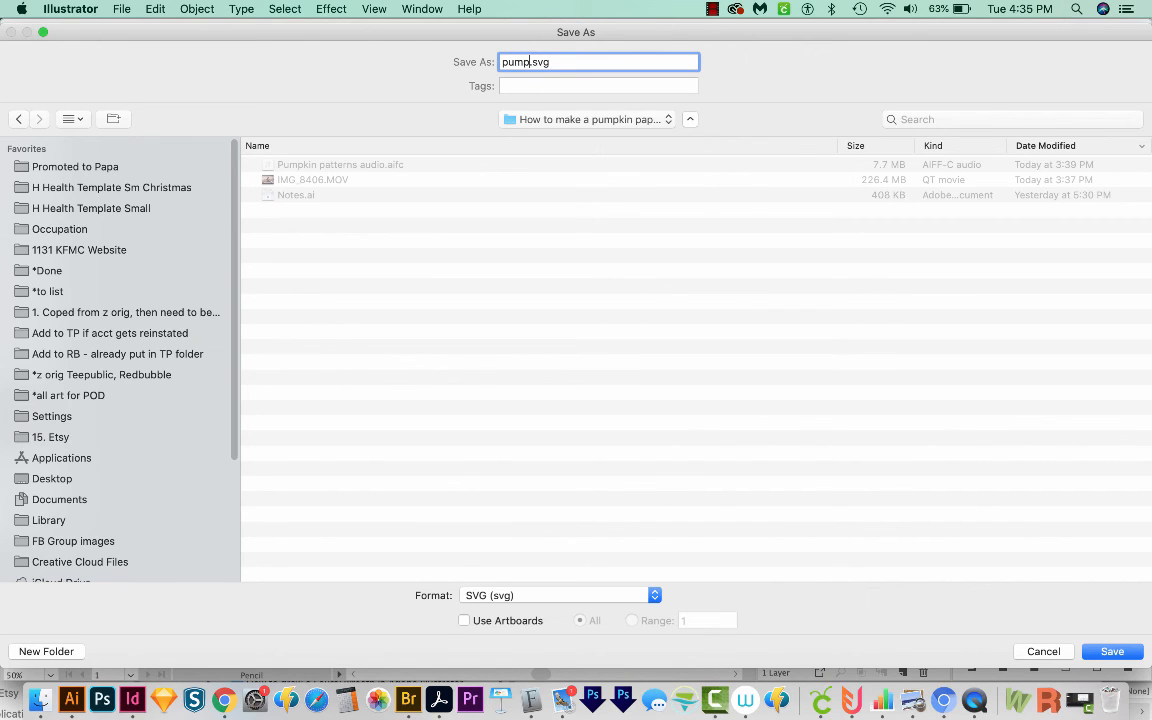
{"action": "type", "text": "kin"}
{"action": "left_click", "coordinate": [464, 620]}
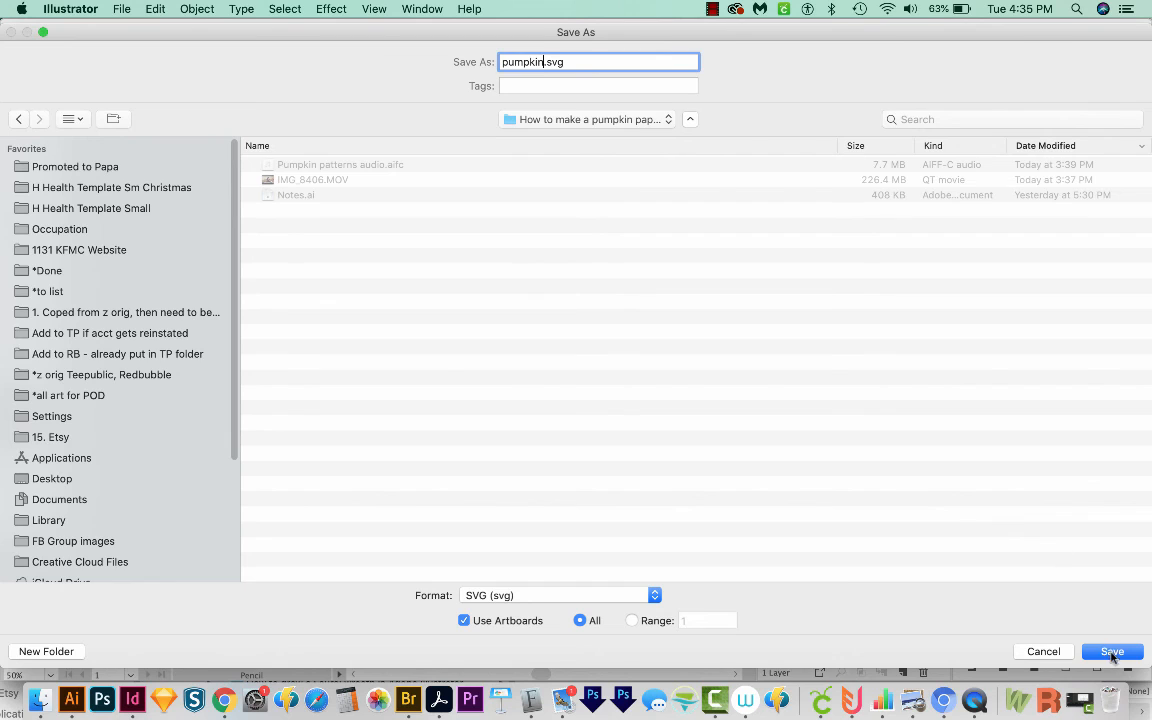
{"action": "left_click", "coordinate": [1112, 652]}
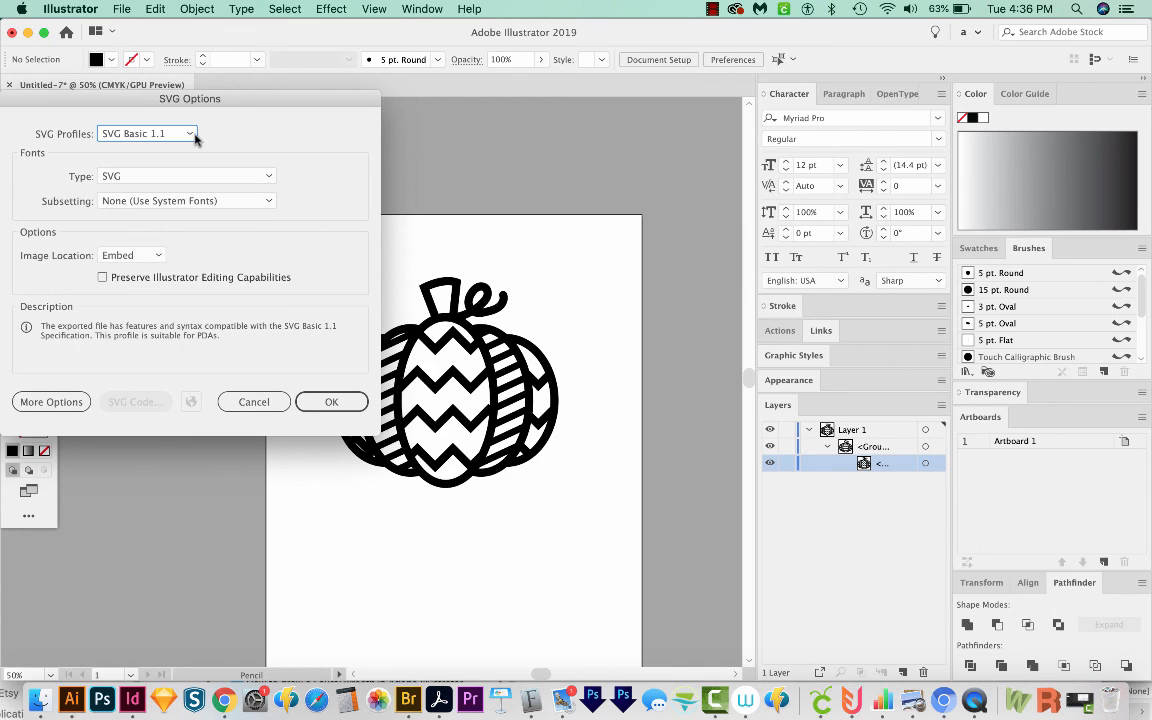
{"action": "left_click", "coordinate": [331, 401]}
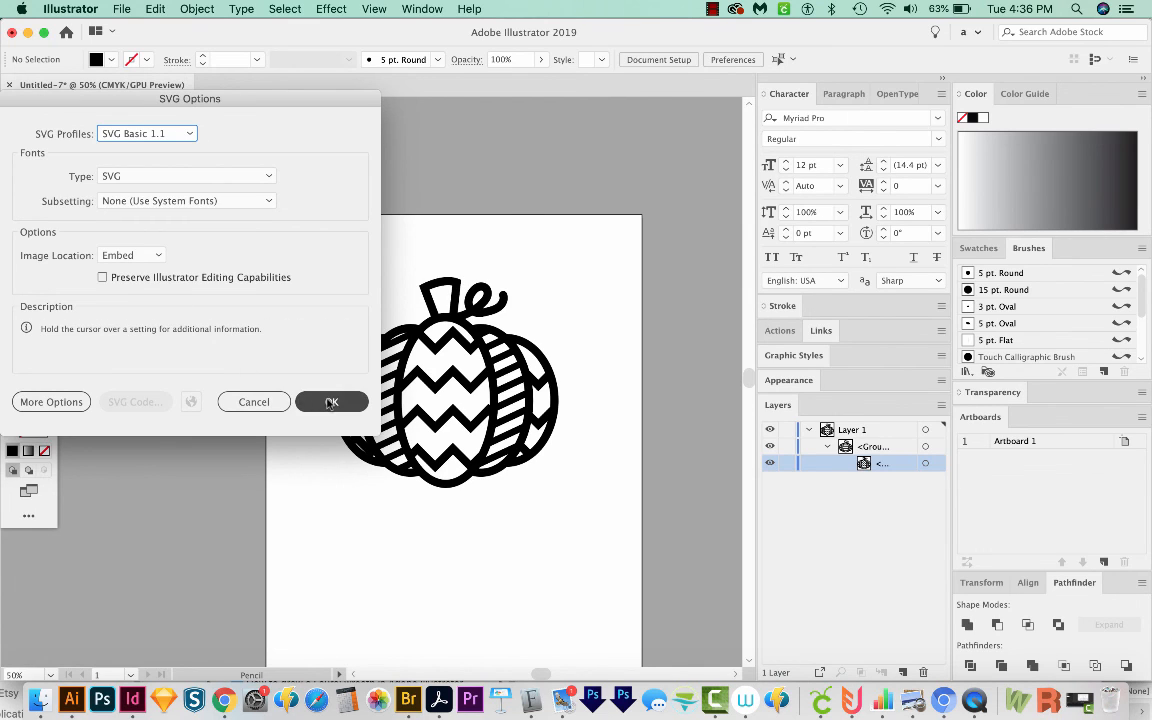